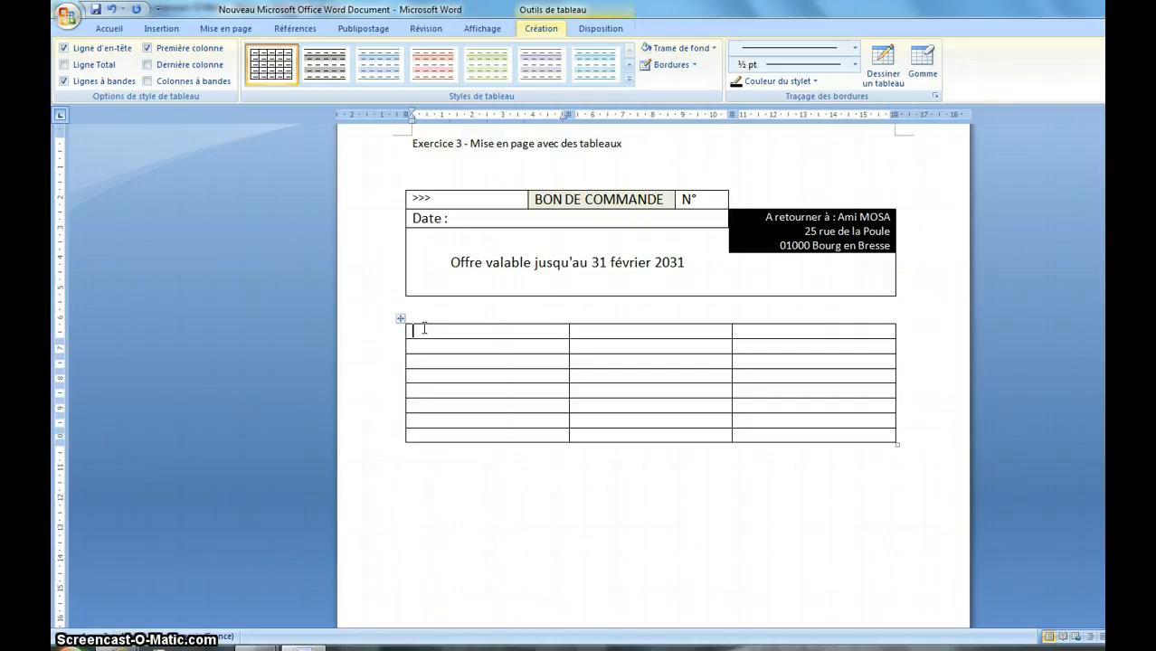
# Merge the top two cells of the lower table's first column and enter the header "Intitulés"
pyautogui.moveTo(422, 327); pyautogui.dragTo(485, 344)
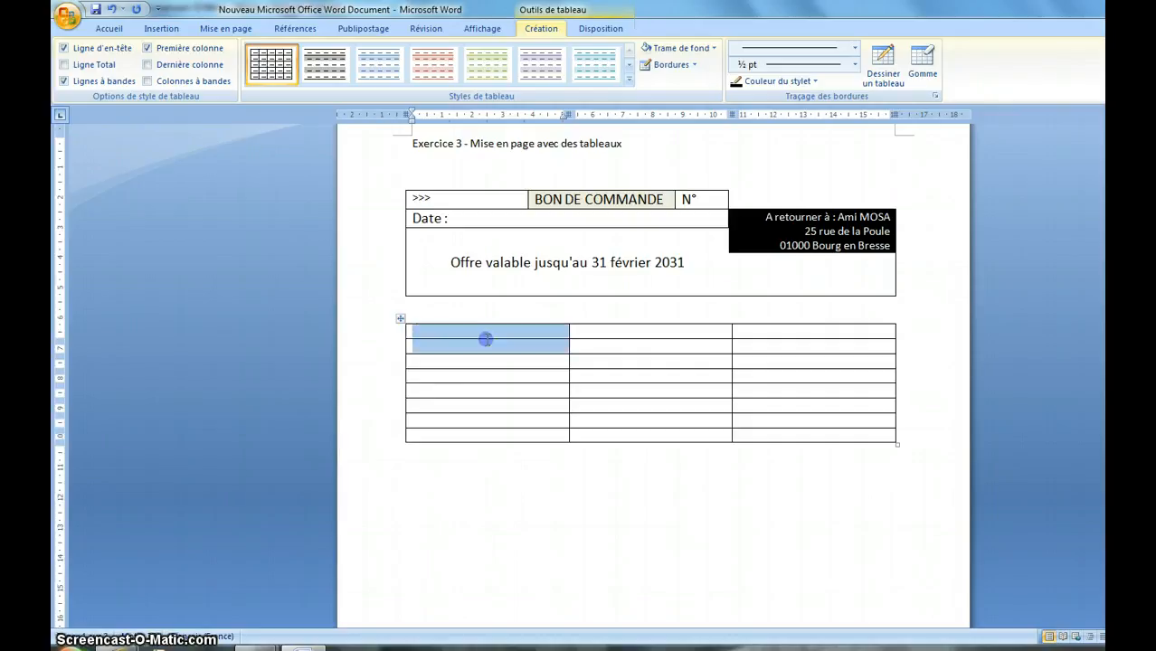
pyautogui.click(601, 28)
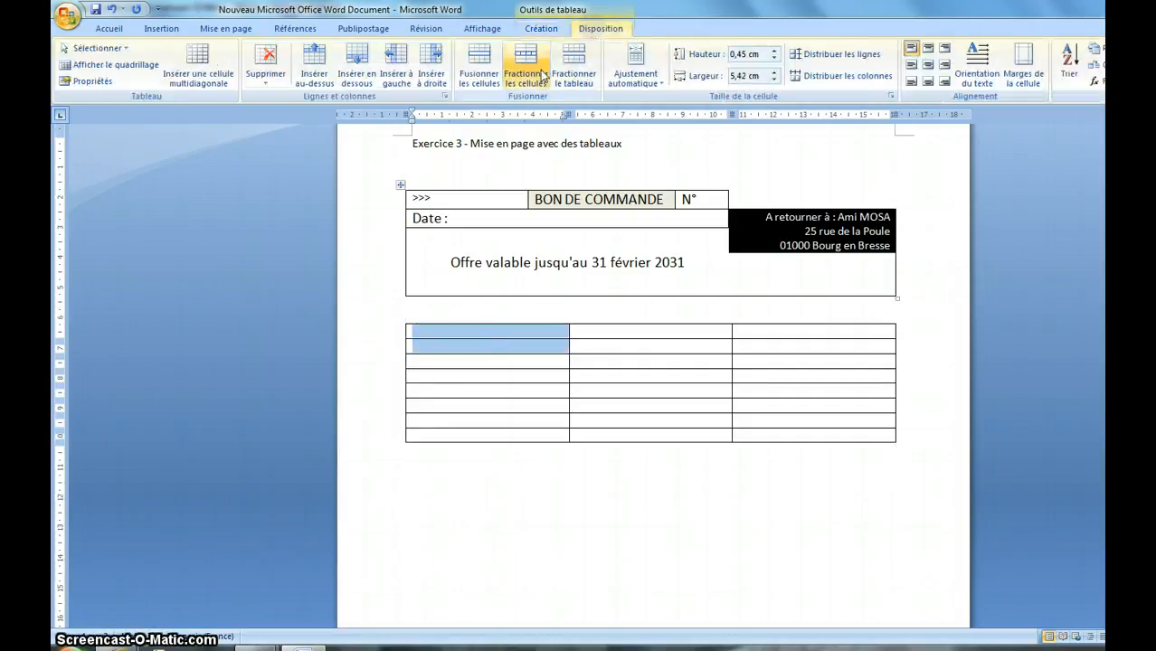
pyautogui.click(480, 65)
pyautogui.click(449, 335)
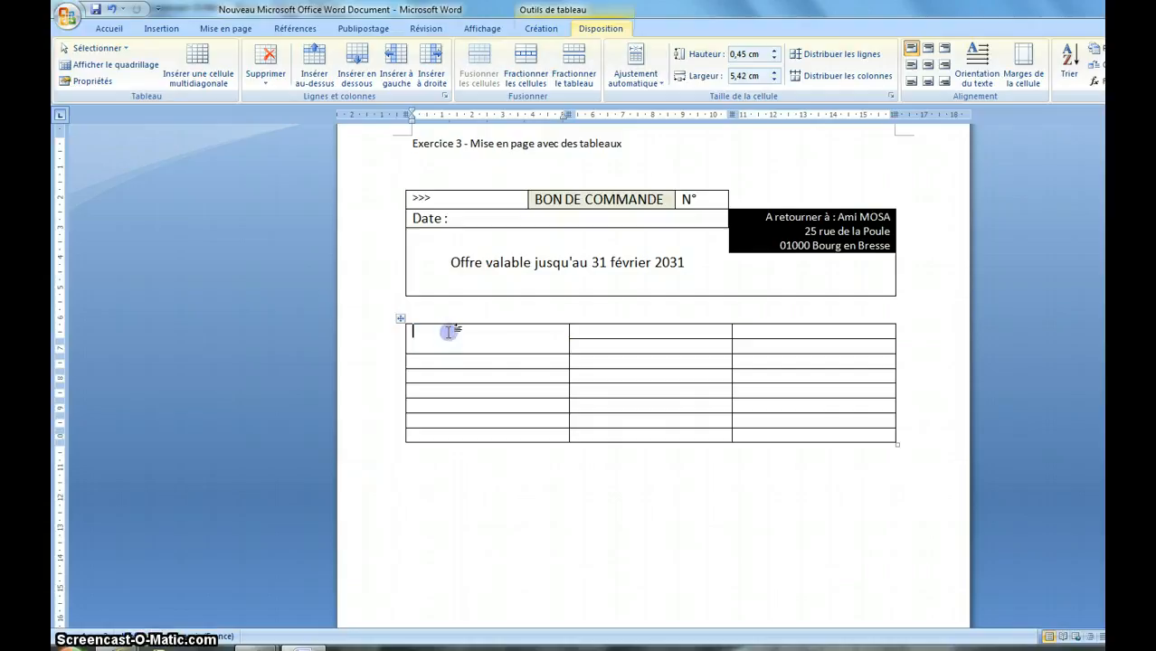
pyautogui.write('Intit')
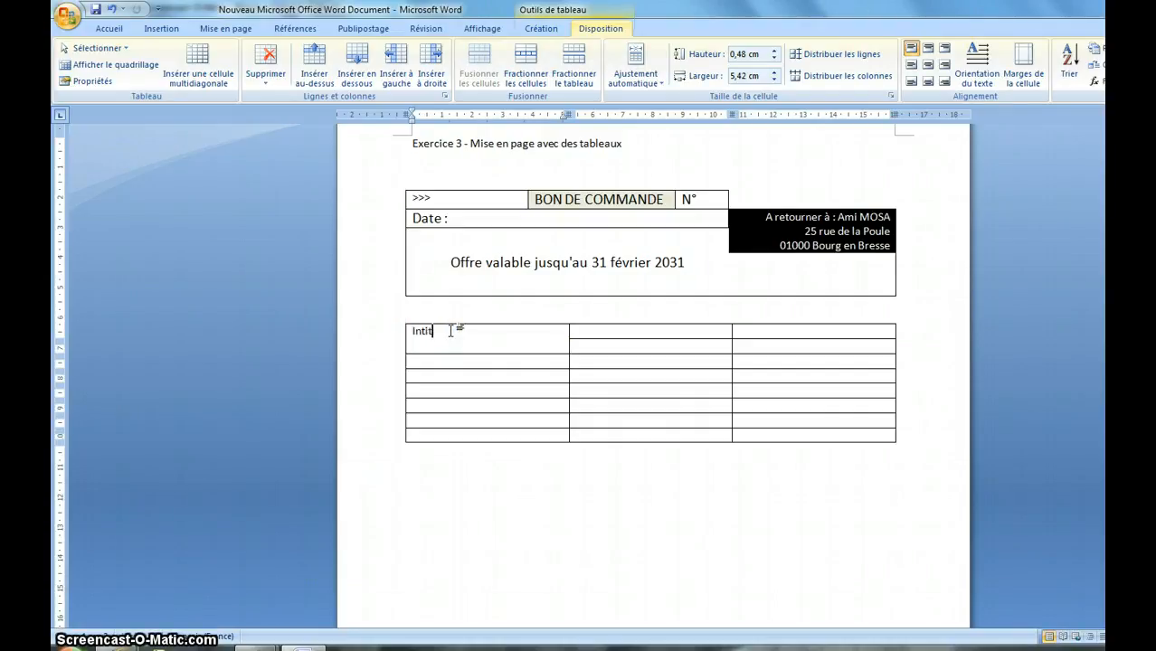
pyautogui.write('ulés')
# Centre the "Intitulés" header horizontally and vertically in its cell and shade the cell with the light tan theme colour
pyautogui.moveTo(469, 335); pyautogui.dragTo(413, 334)
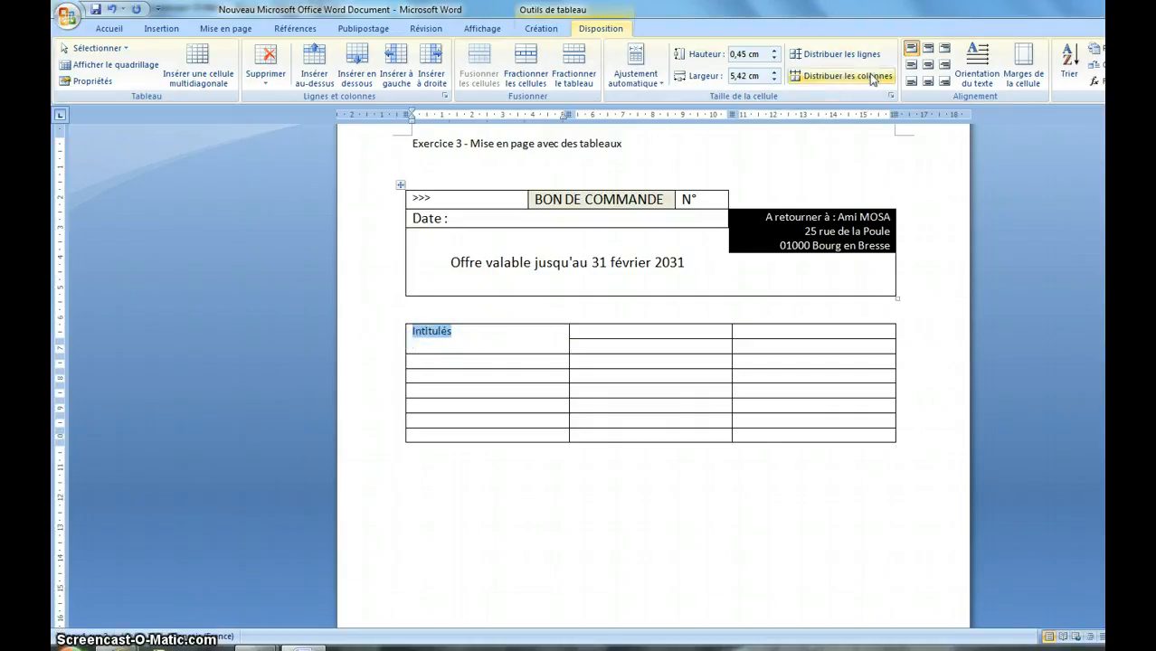
pyautogui.click(928, 64)
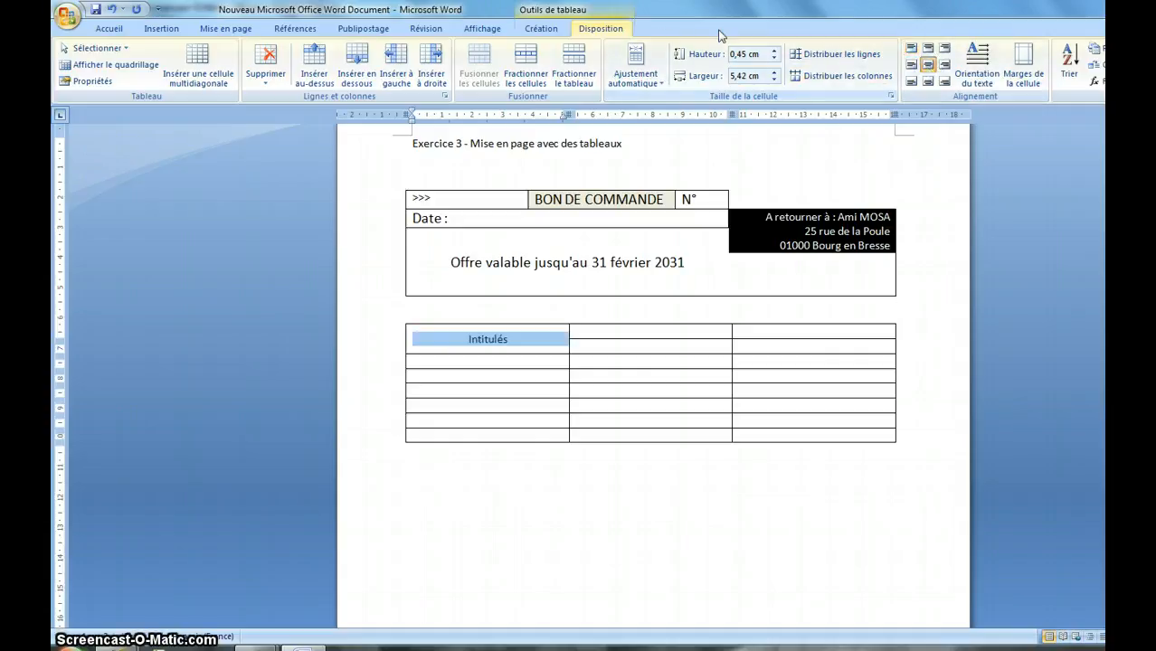
pyautogui.click(539, 29)
pyautogui.click(680, 49)
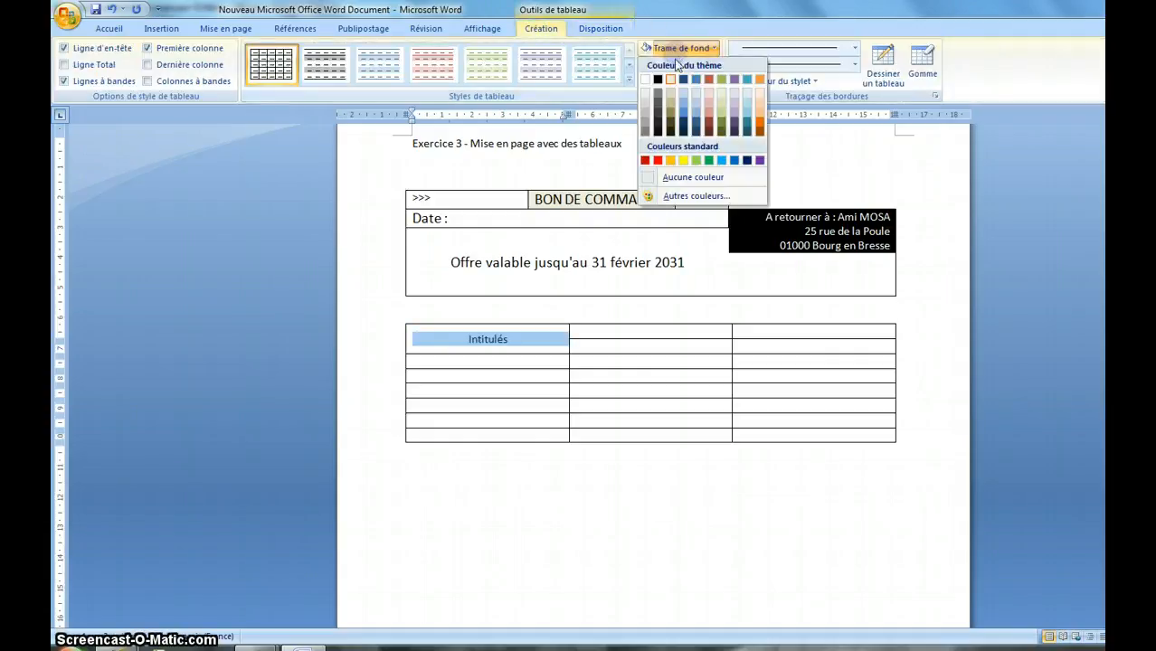
pyautogui.click(672, 81)
pyautogui.click(664, 400)
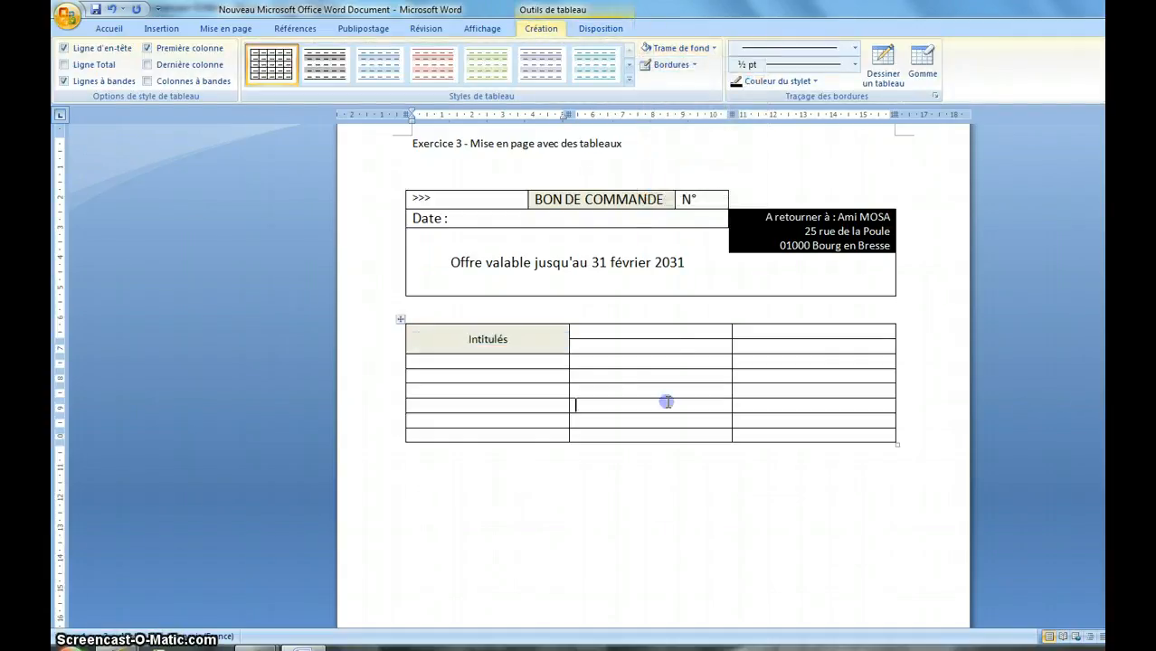
# Enter the headers "Quantités" and "Votre choix" in the first row of the second and third columns
pyautogui.click(616, 333)
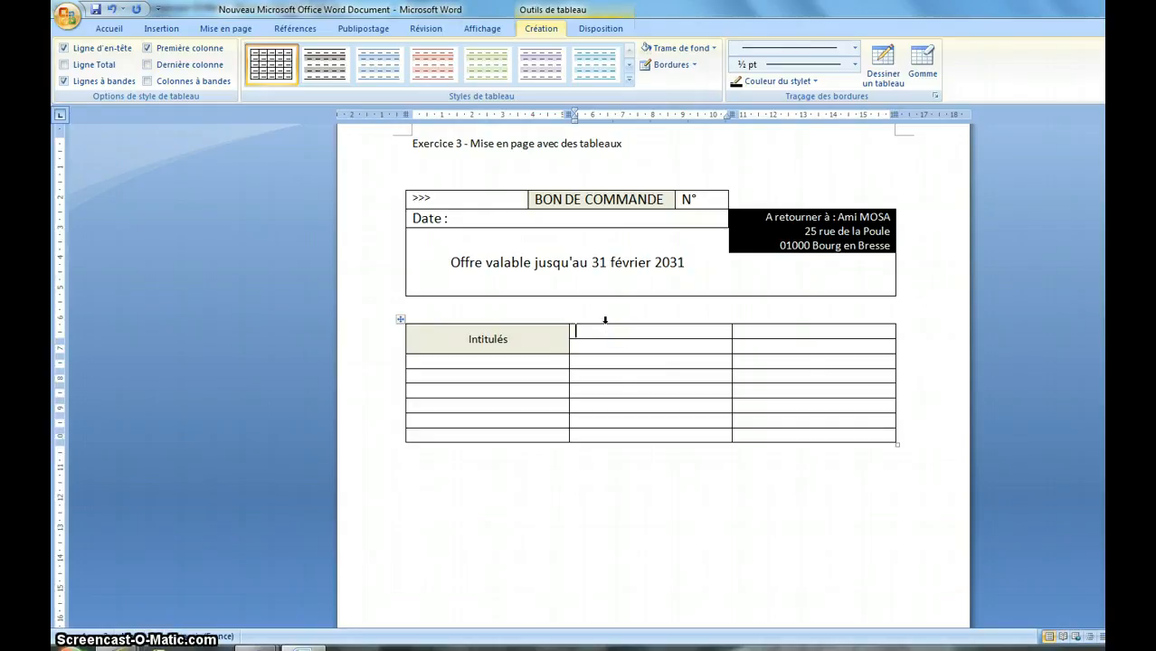
pyautogui.write('Quantités')
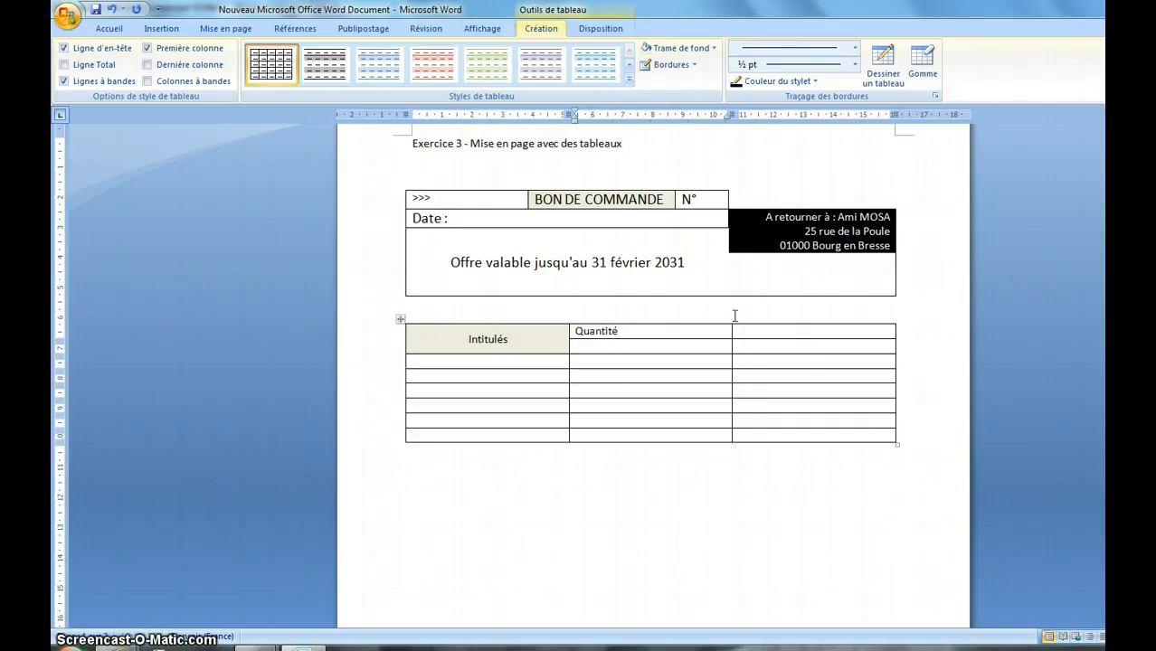
pyautogui.click(790, 328)
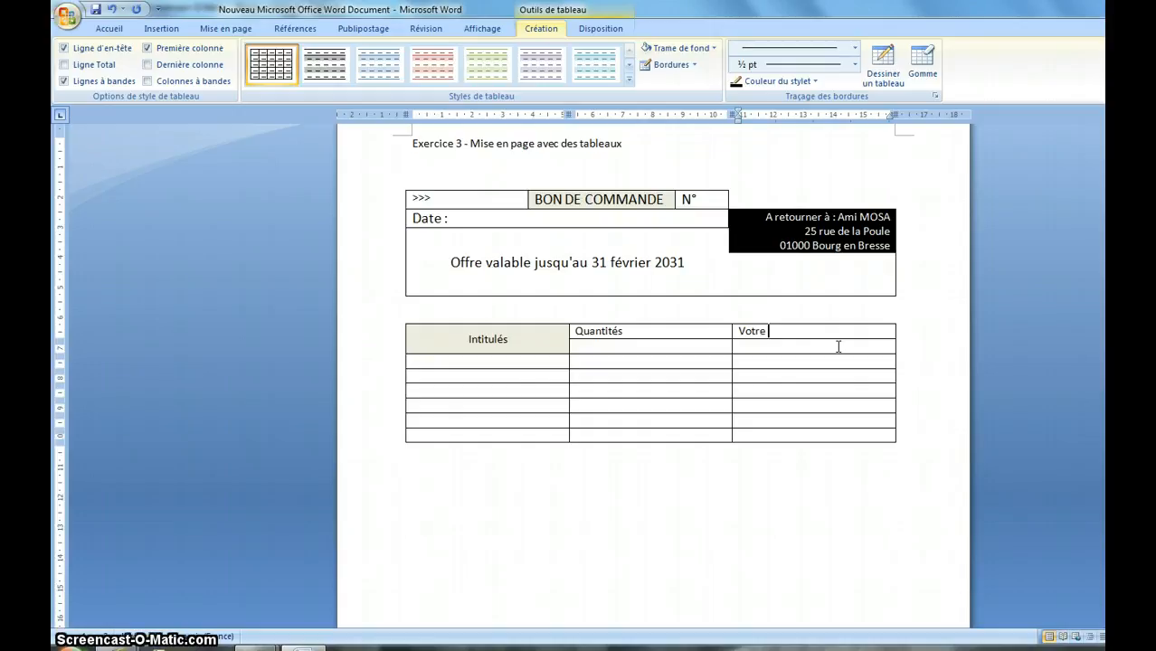
pyautogui.write('Votre choix')
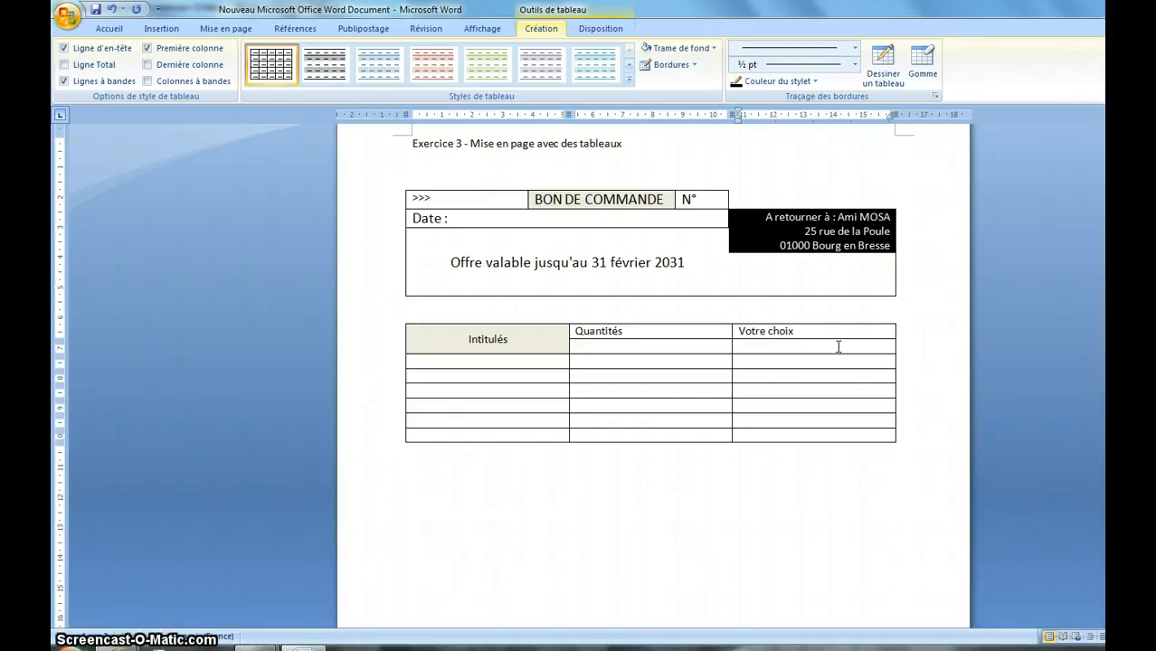
# Centre the "Quantités" and "Votre choix" headers in their cells and shade both with the same light tan as "Intitulés"
pyautogui.moveTo(577, 331); pyautogui.dragTo(787, 331)
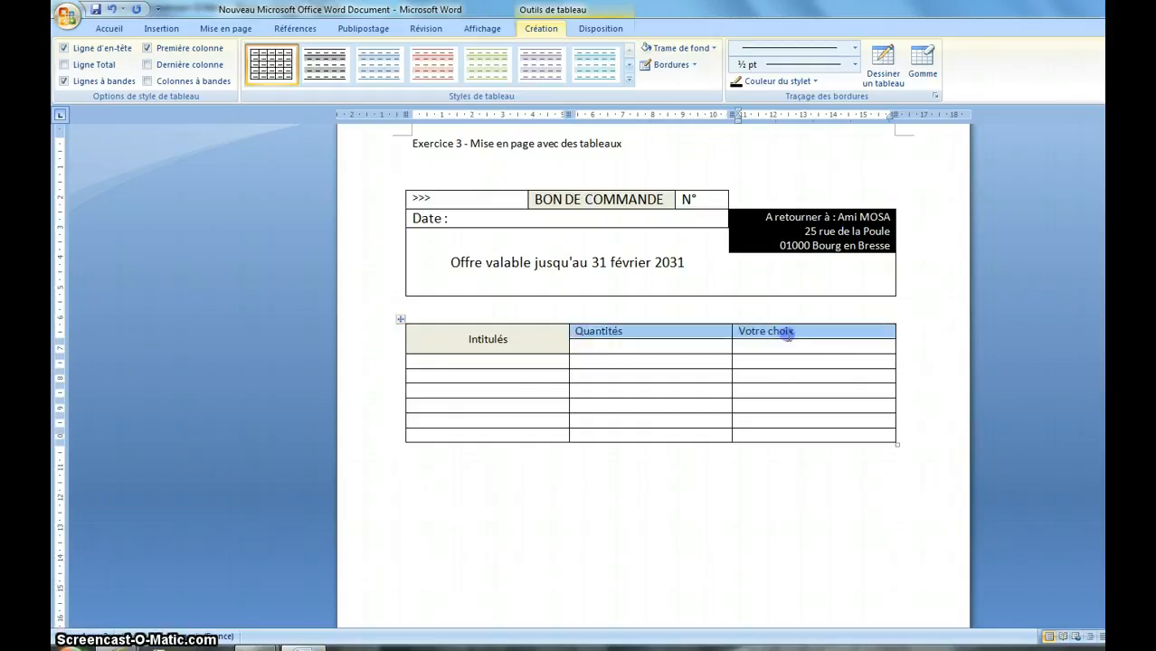
pyautogui.click(583, 31)
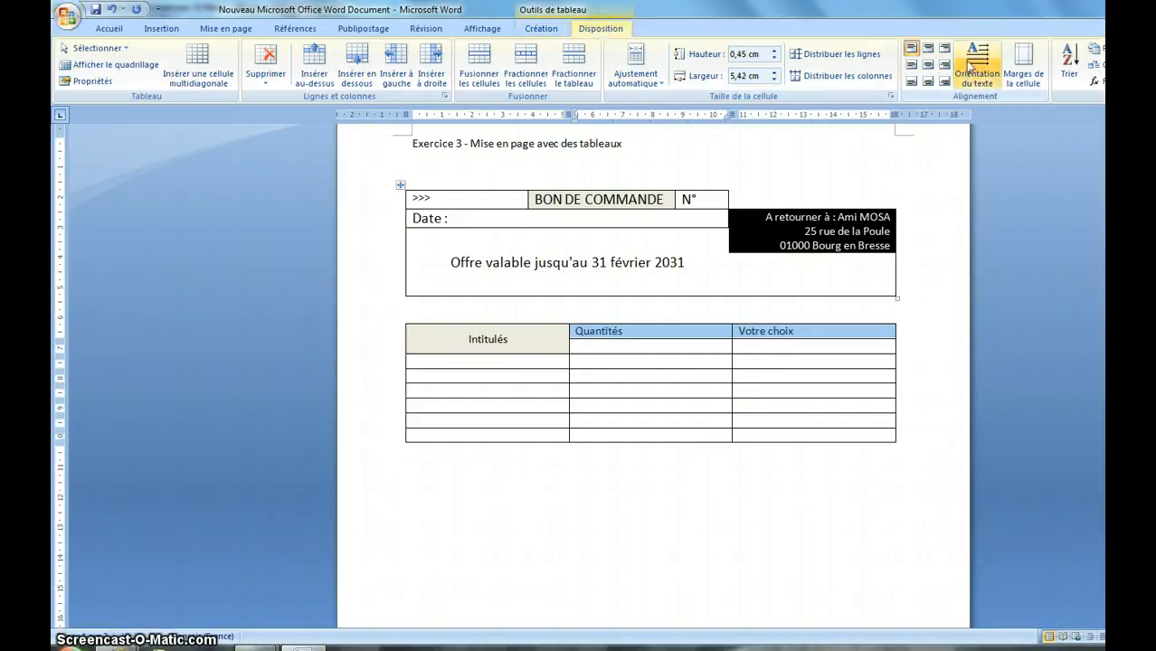
pyautogui.click(928, 64)
pyautogui.click(541, 28)
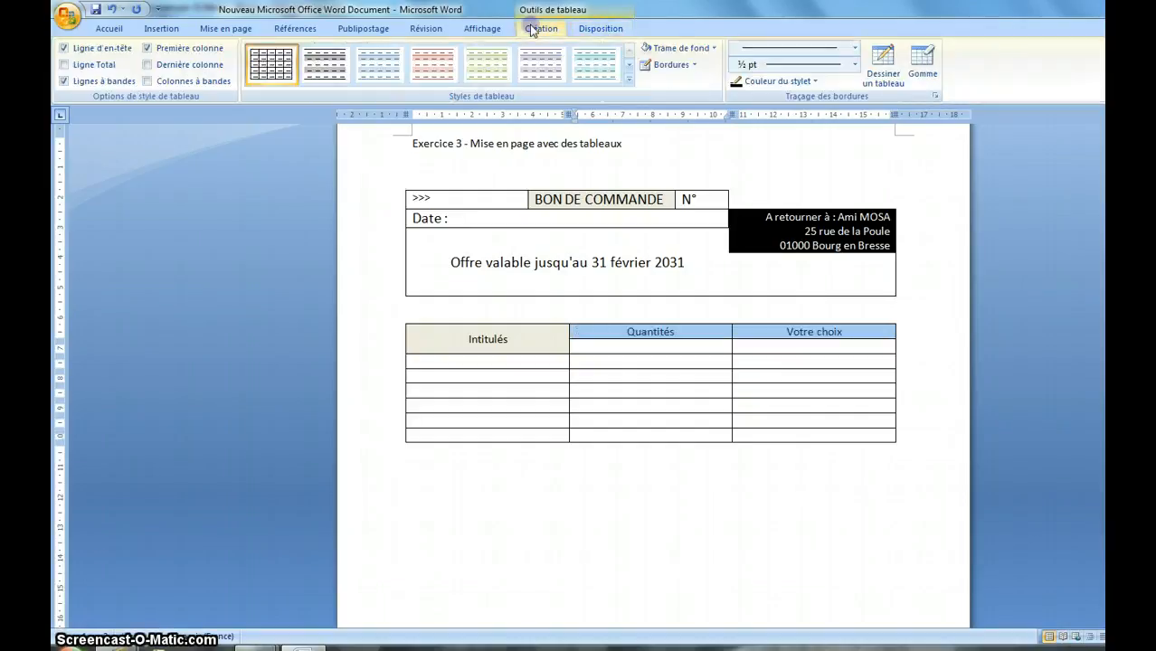
pyautogui.click(713, 48)
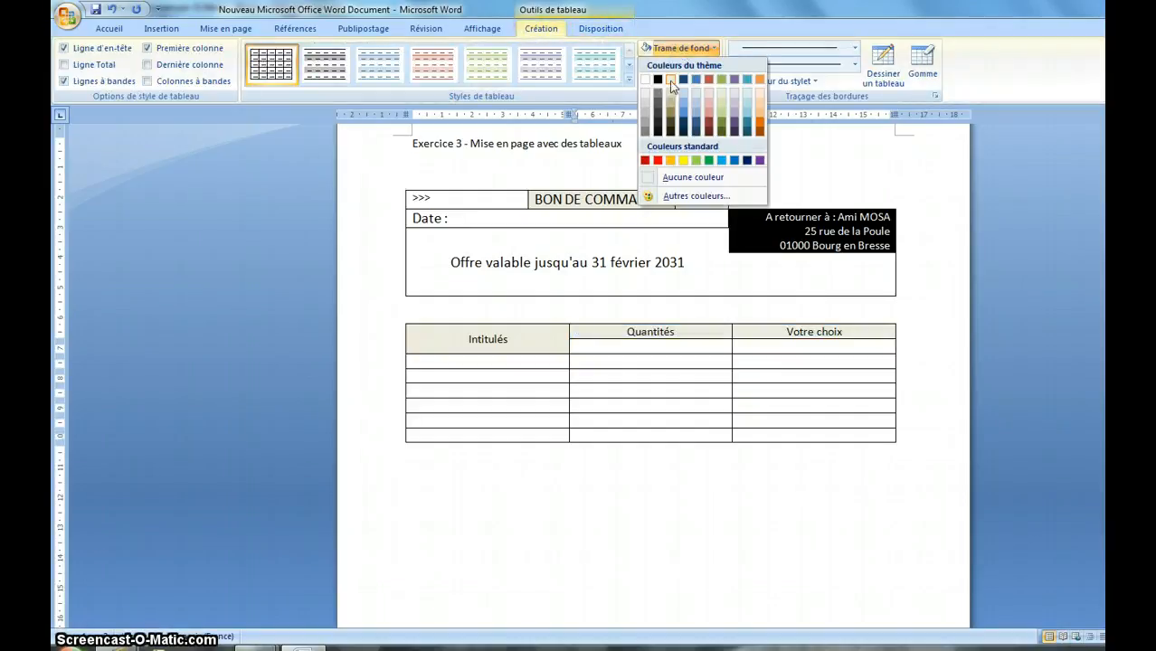
pyautogui.click(683, 96)
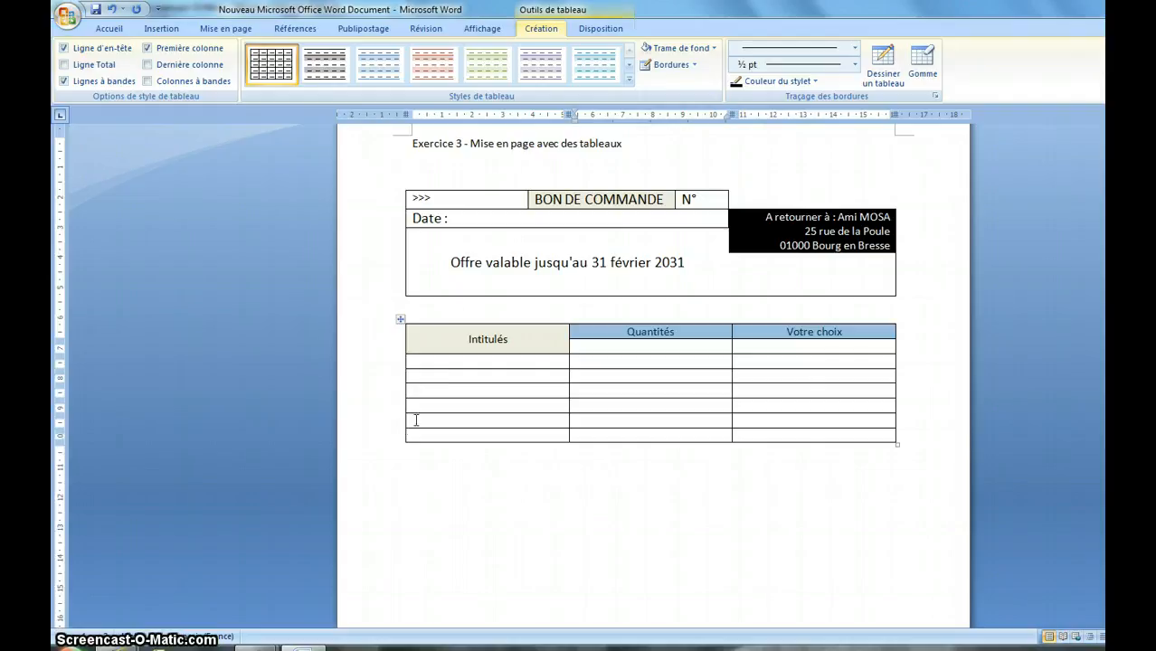
pyautogui.click(436, 366)
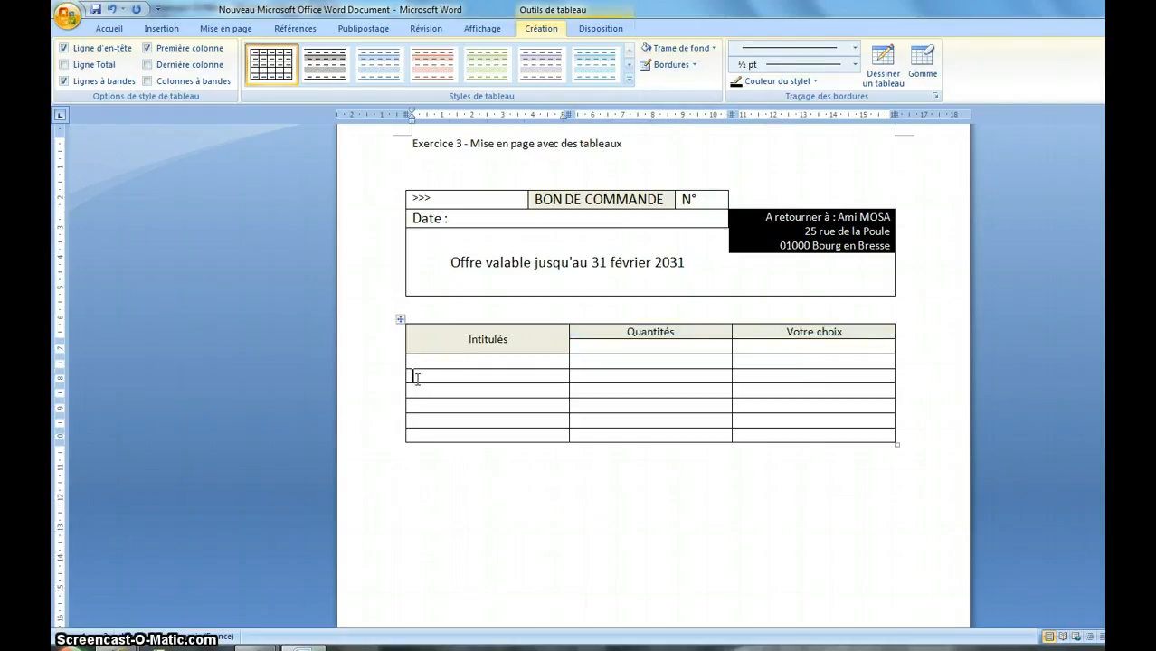
# Merge the second and third cells below the "Intitulés" header
pyautogui.moveTo(433, 377); pyautogui.dragTo(467, 385)
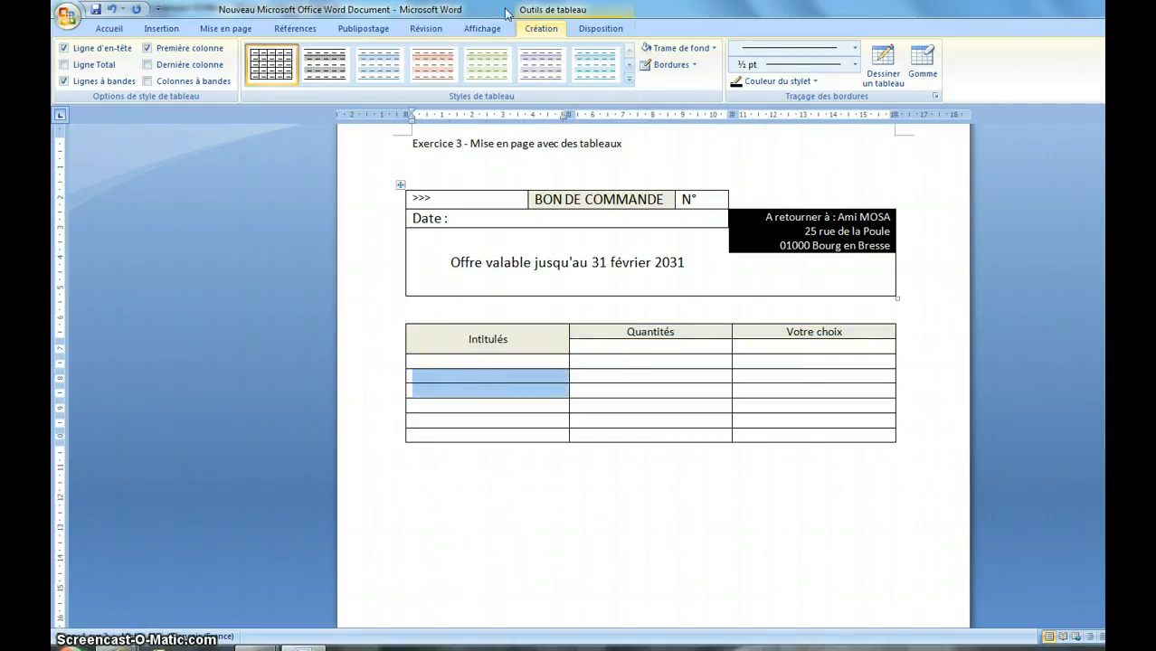
pyautogui.click(601, 29)
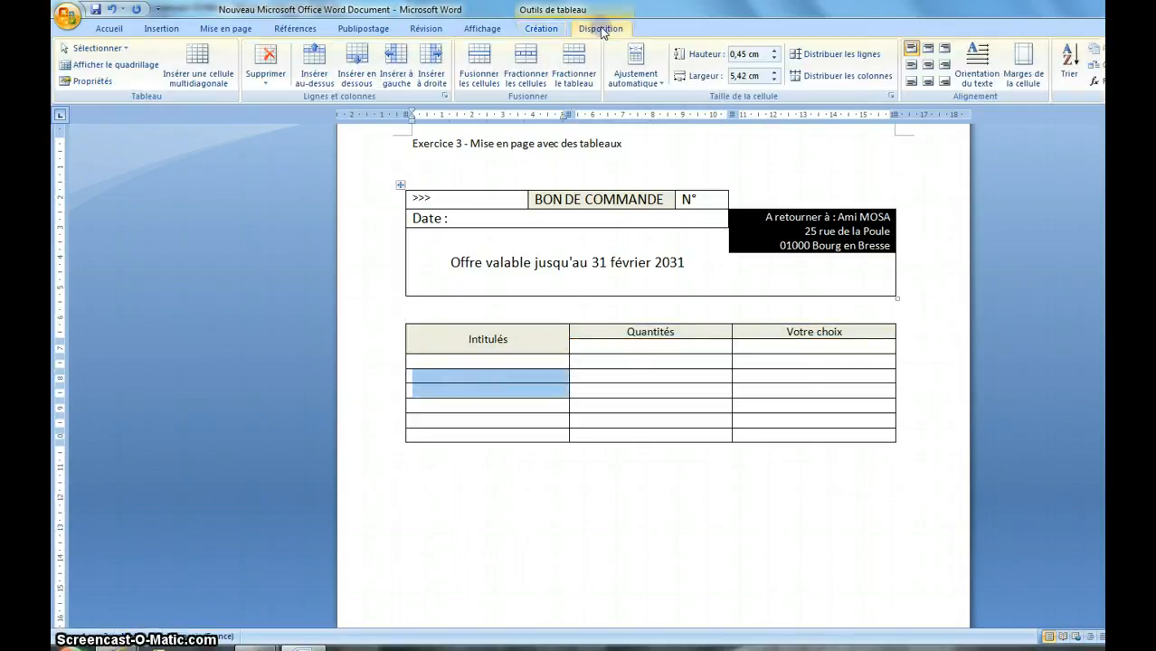
pyautogui.click(482, 56)
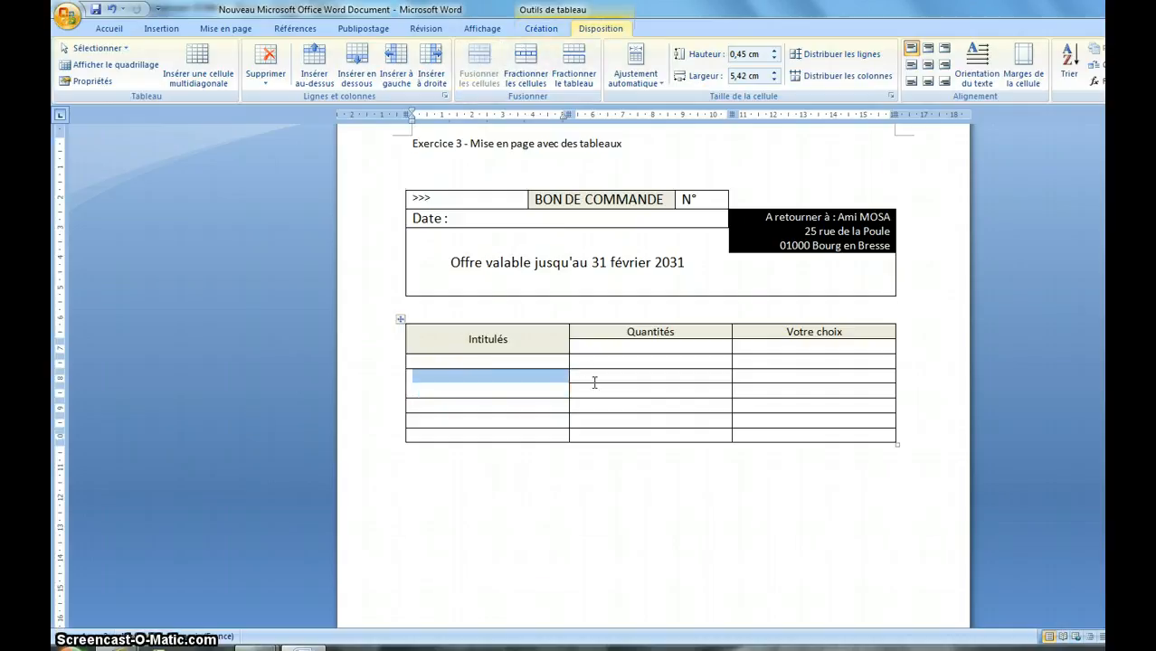
# Split the cells below the "Intitulés" header into 2 columns and 6 rows, merging them before the split
pyautogui.moveTo(425, 358); pyautogui.dragTo(518, 438)
pyautogui.click(525, 68)
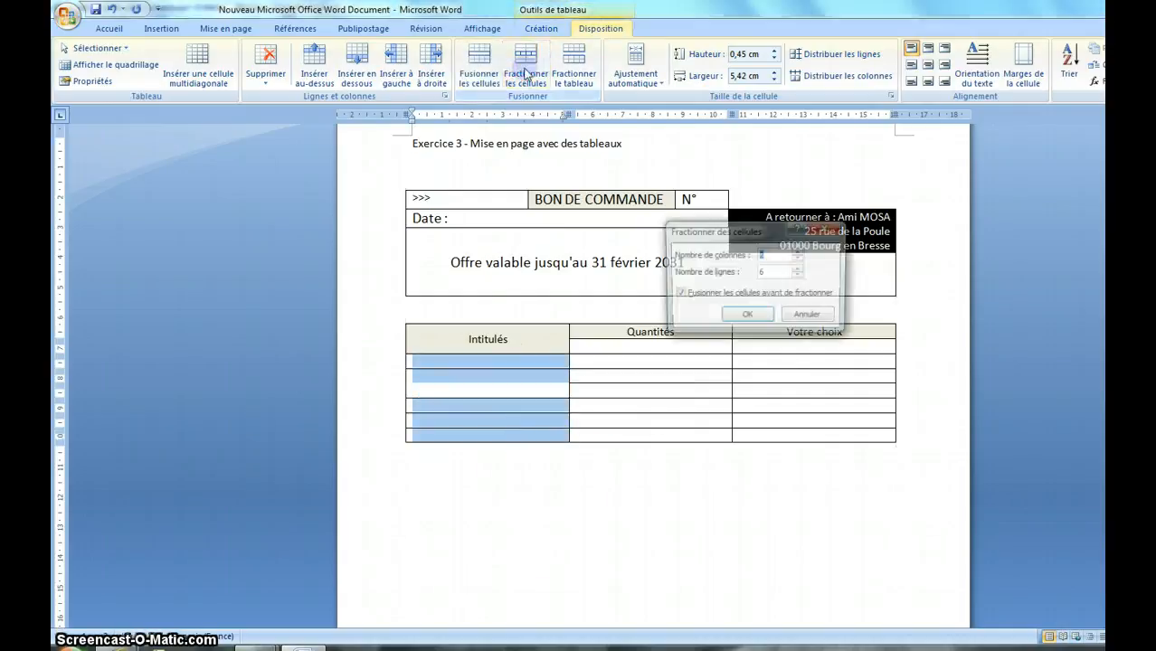
pyautogui.click(745, 318)
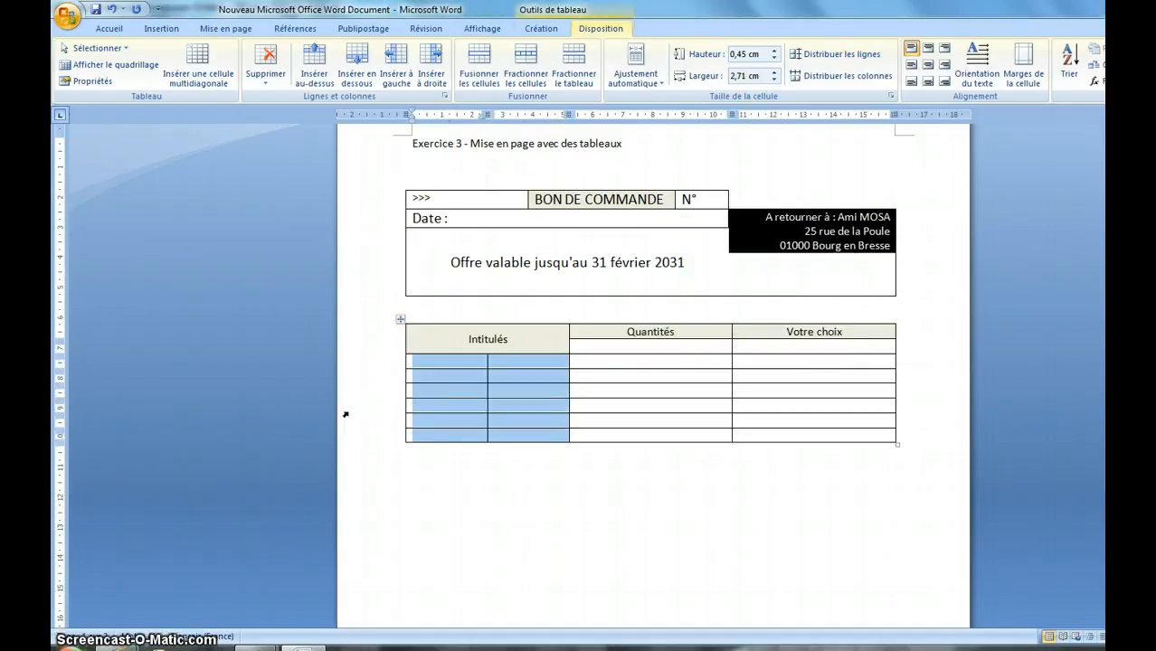
# Merge the second and third cells of the first sub-column under "Intitulés" and narrow that sub-column to about a quarter of the header's width
pyautogui.moveTo(426, 373); pyautogui.dragTo(449, 385)
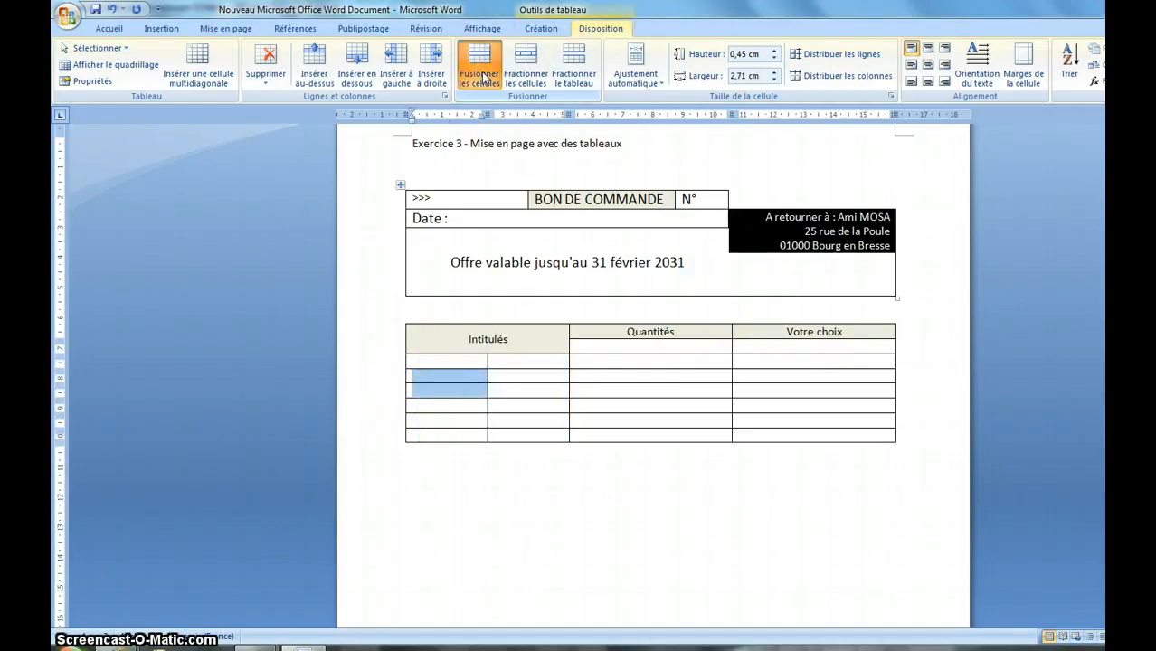
pyautogui.click(480, 69)
pyautogui.click(428, 374)
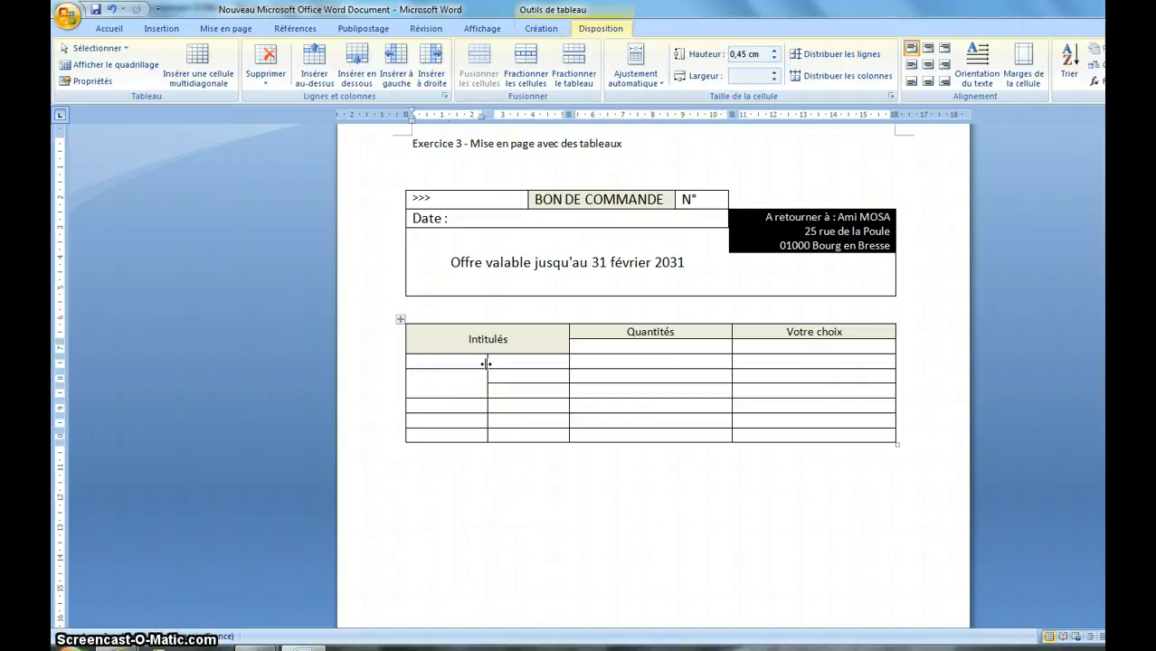
pyautogui.moveTo(486, 364); pyautogui.dragTo(449, 365)
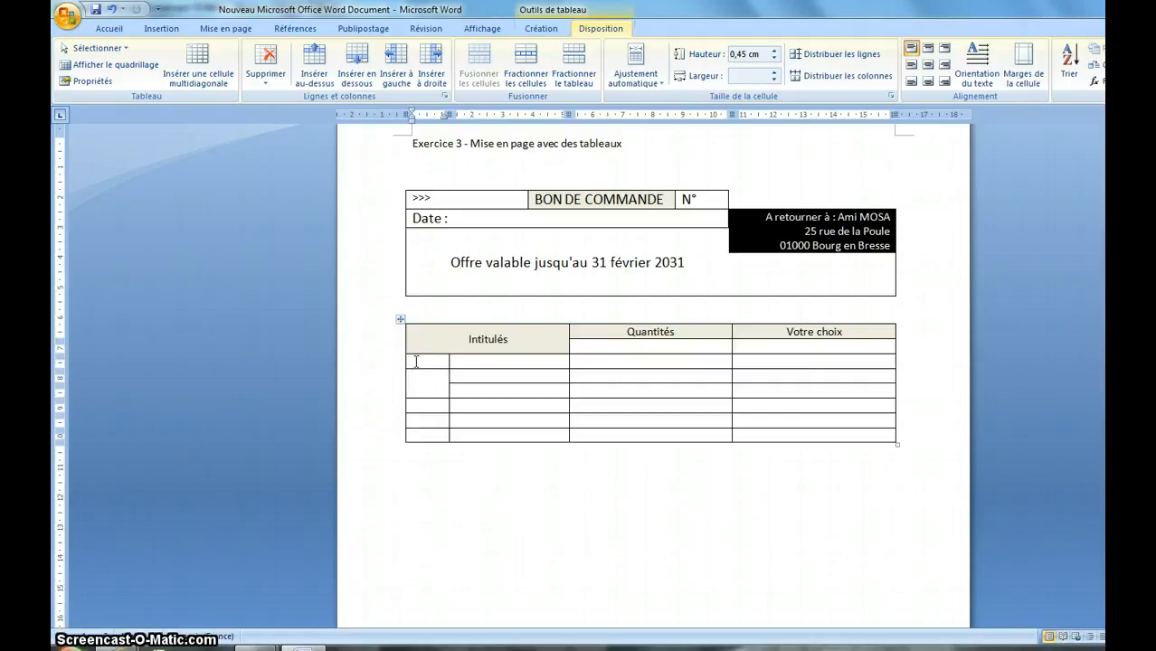
# Fill the first three rows of the wider sub-column under "Intitulés" with "Livres de recettes", "Oeuf à la douzaine" and "Mayonnaise"
pyautogui.click(464, 360)
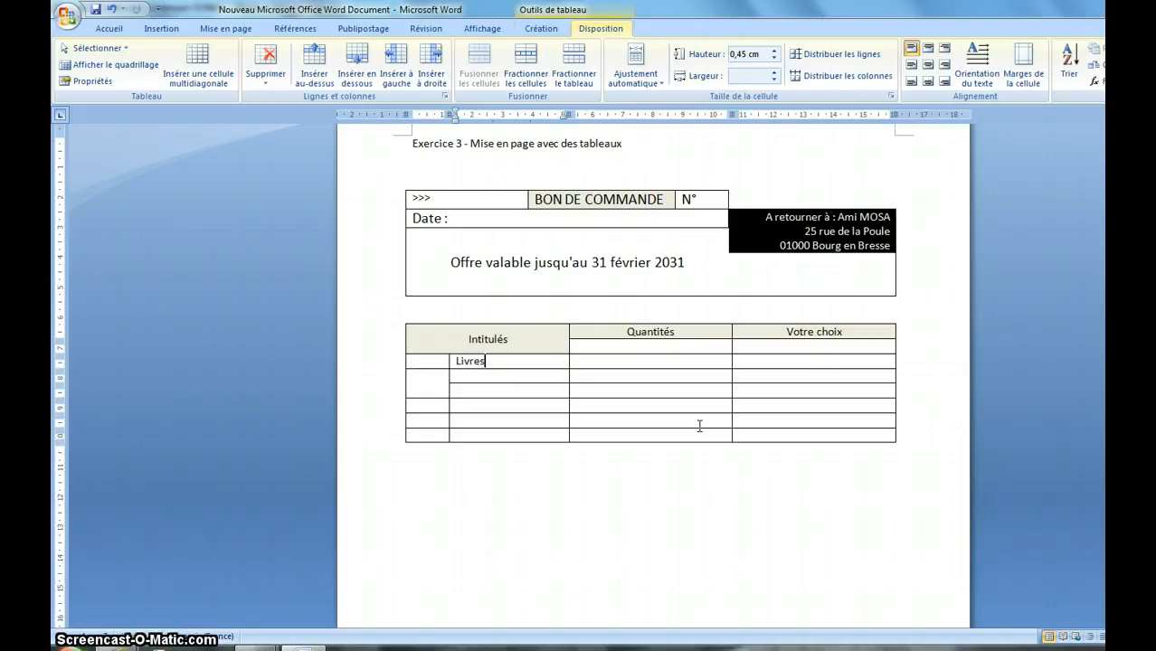
pyautogui.write('Livres de recettes')
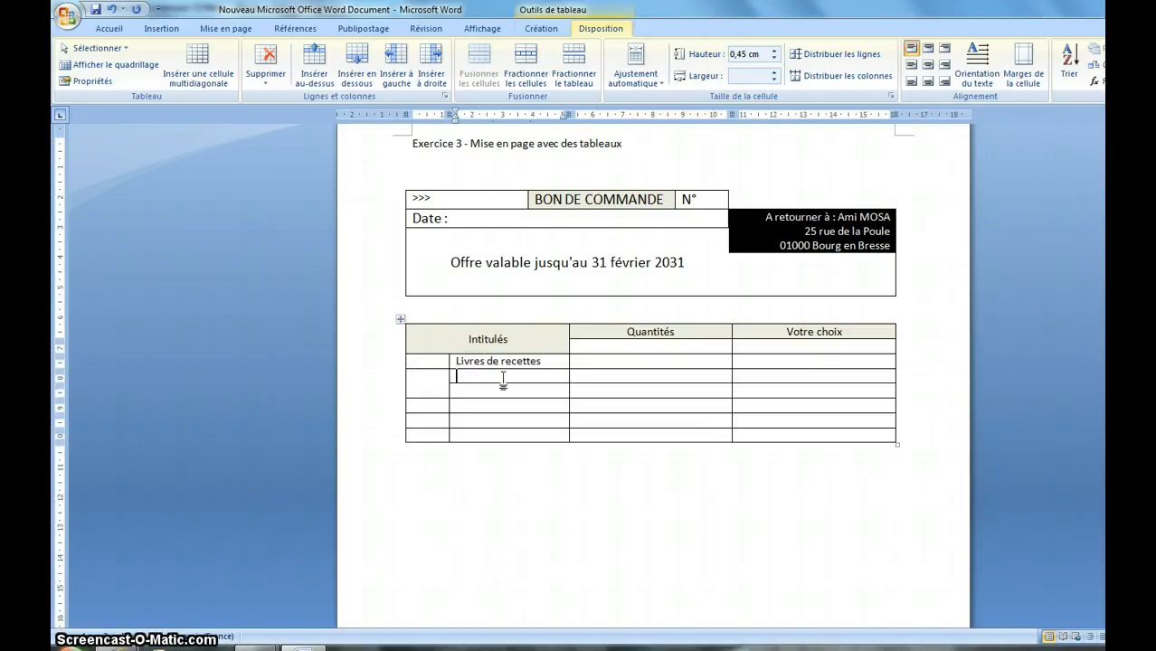
pyautogui.click(503, 378)
pyautogui.write('Oeuf à la douzaine')
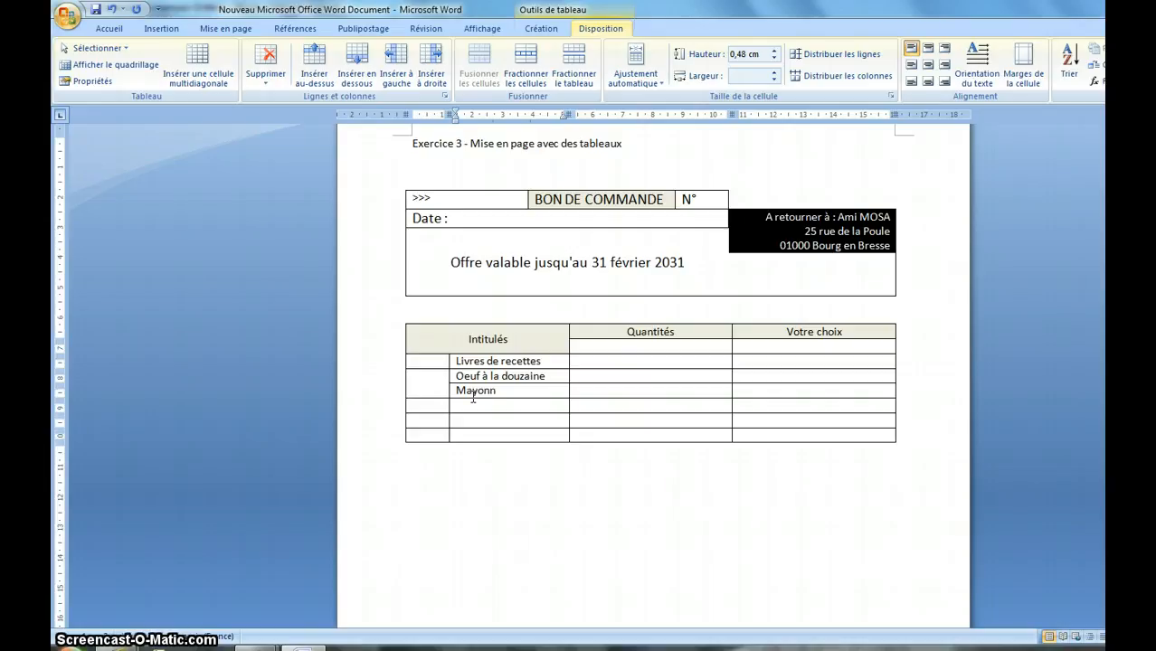
pyautogui.write('e')
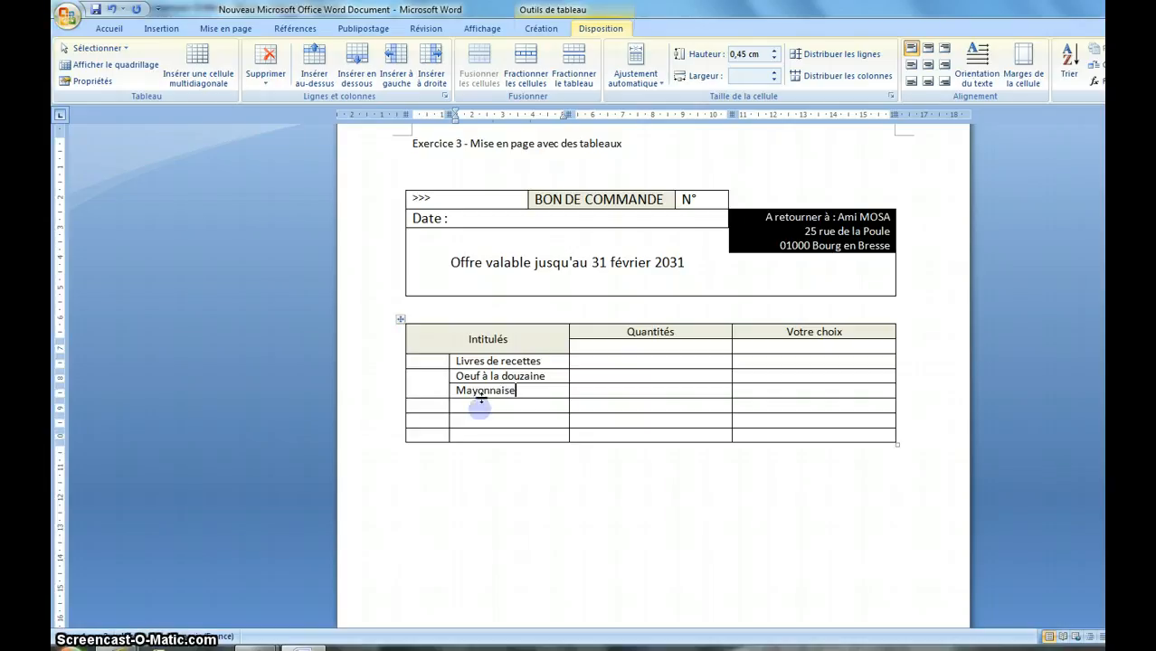
pyautogui.click(486, 409)
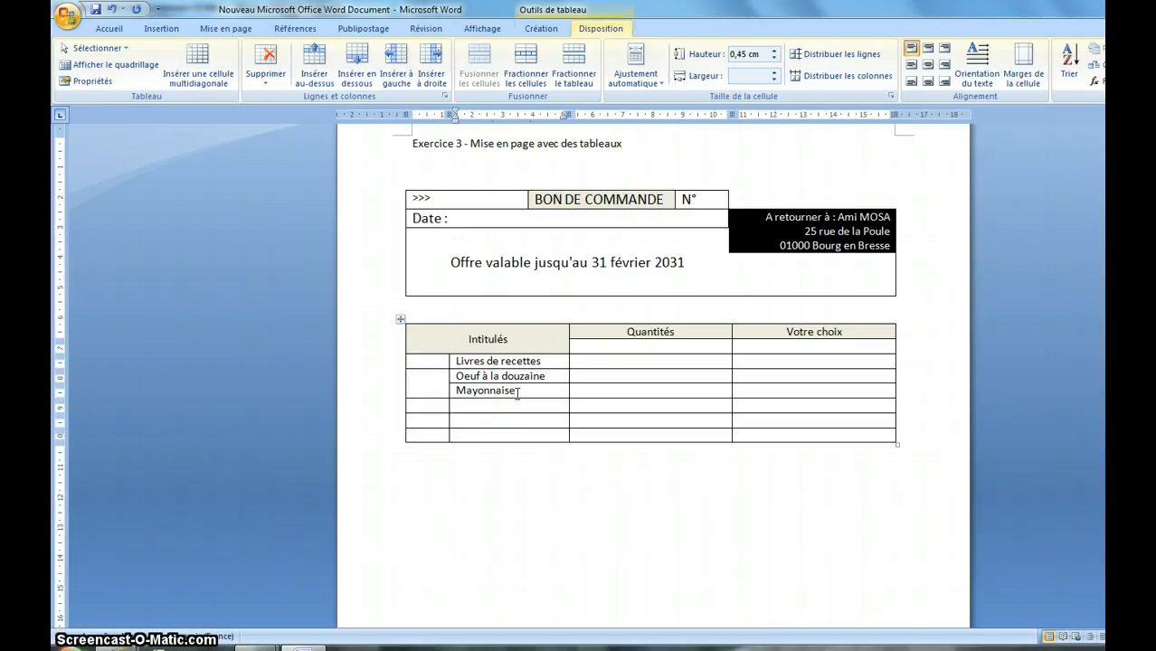
# Increase the "Mayonnaise" row's height to about 0.79 cm and enter "Ingrédients" in the merged cell of the narrow sub-column
pyautogui.moveTo(418, 399); pyautogui.dragTo(418, 408)
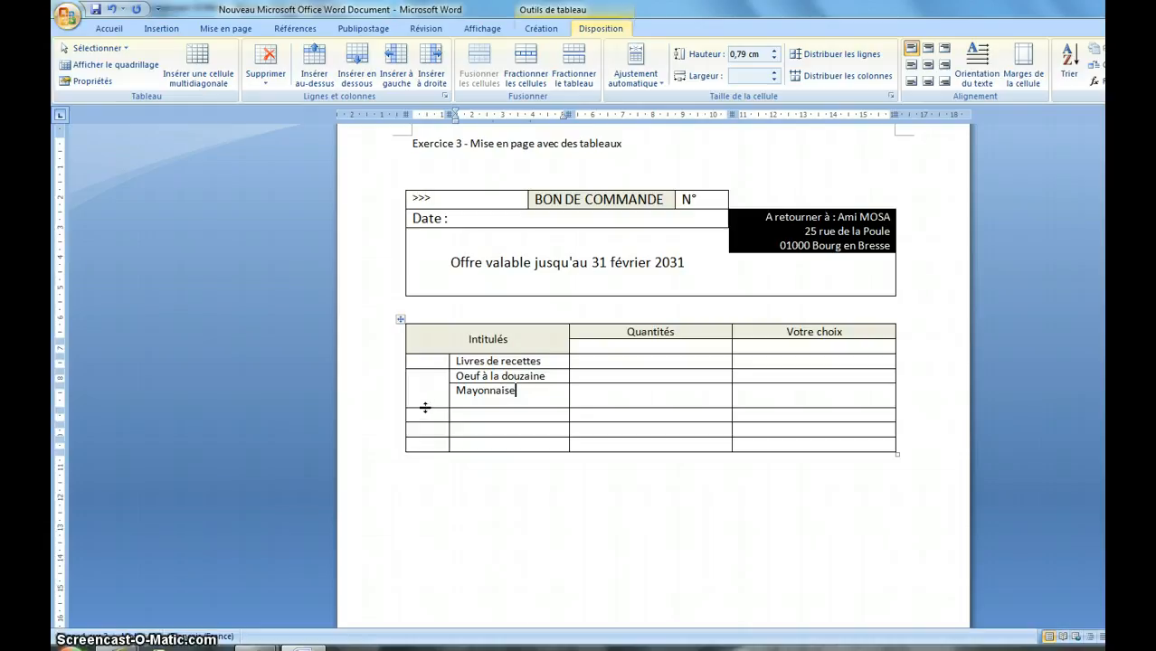
pyautogui.click(423, 408)
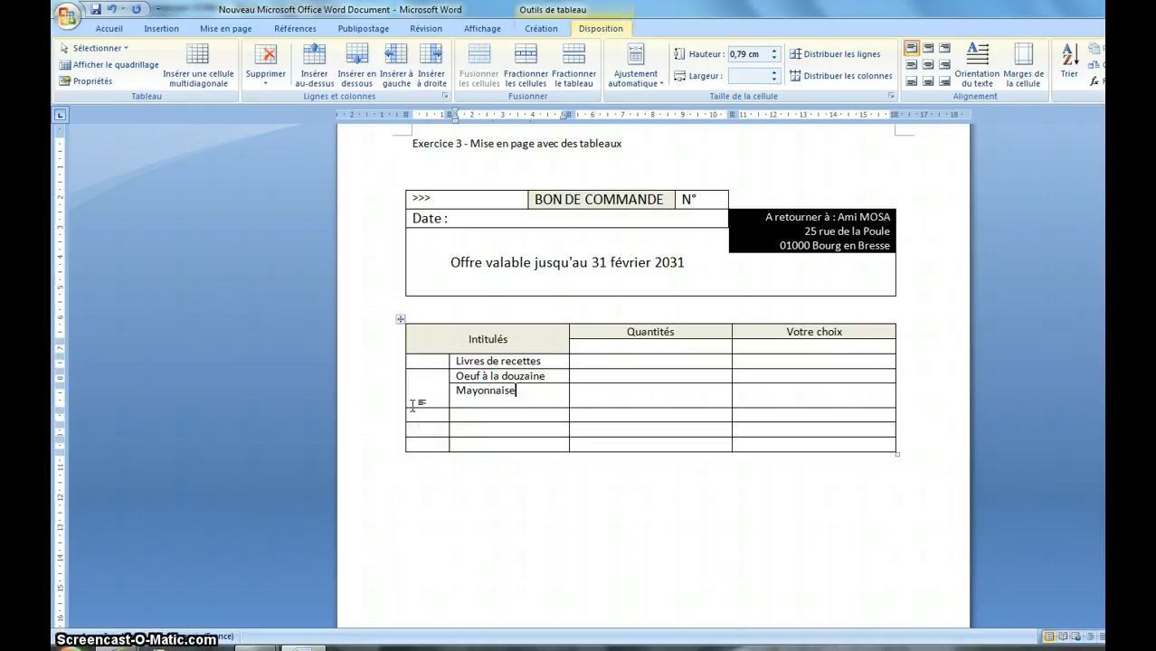
pyautogui.moveTo(419, 408); pyautogui.dragTo(450, 413)
pyautogui.click(513, 391)
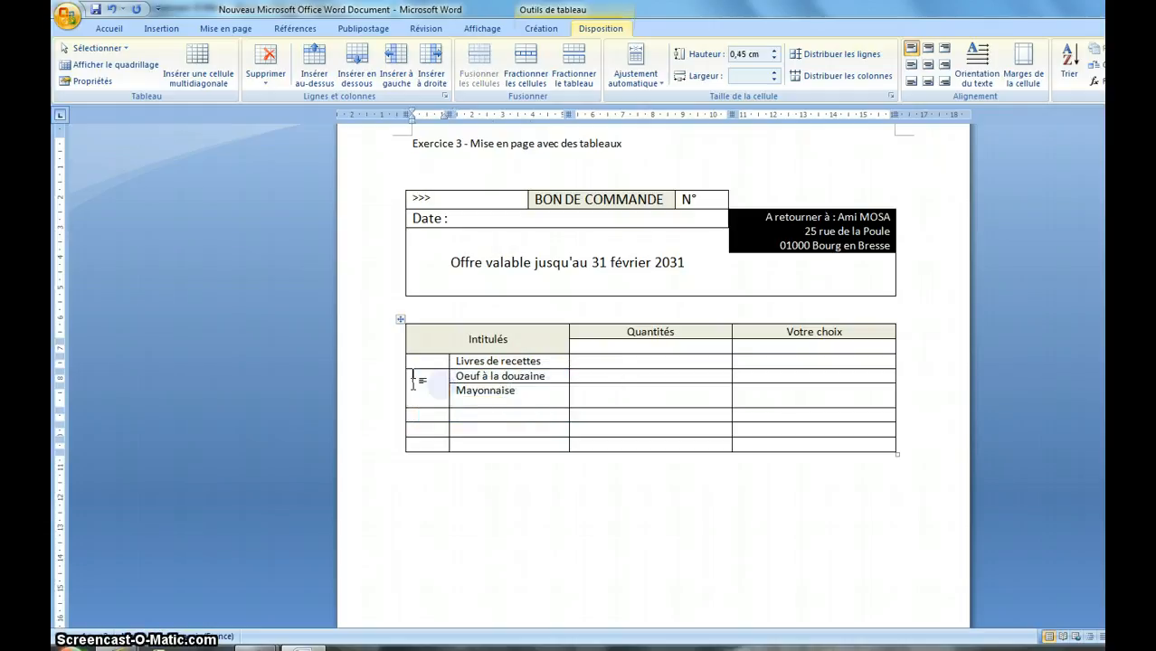
pyautogui.write('Ingrédients')
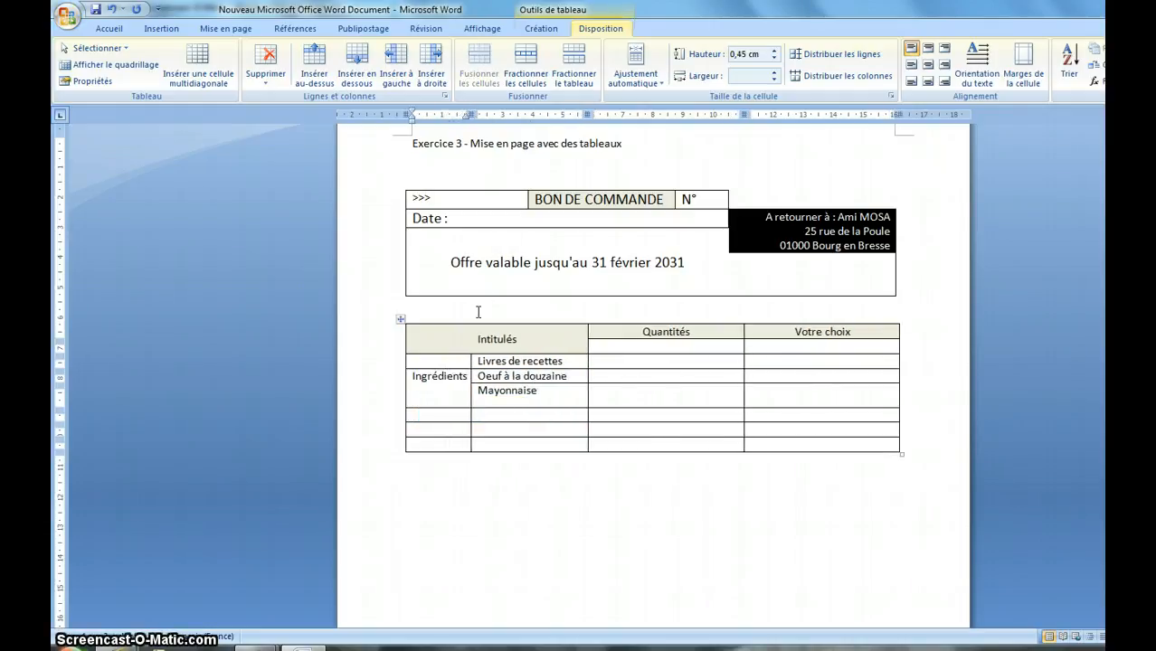
# Rotate the "Ingrédients" text to read vertically from bottom to top and increase the "Mayonnaise" row's height to about 2.04 cm
pyautogui.click(408, 376)
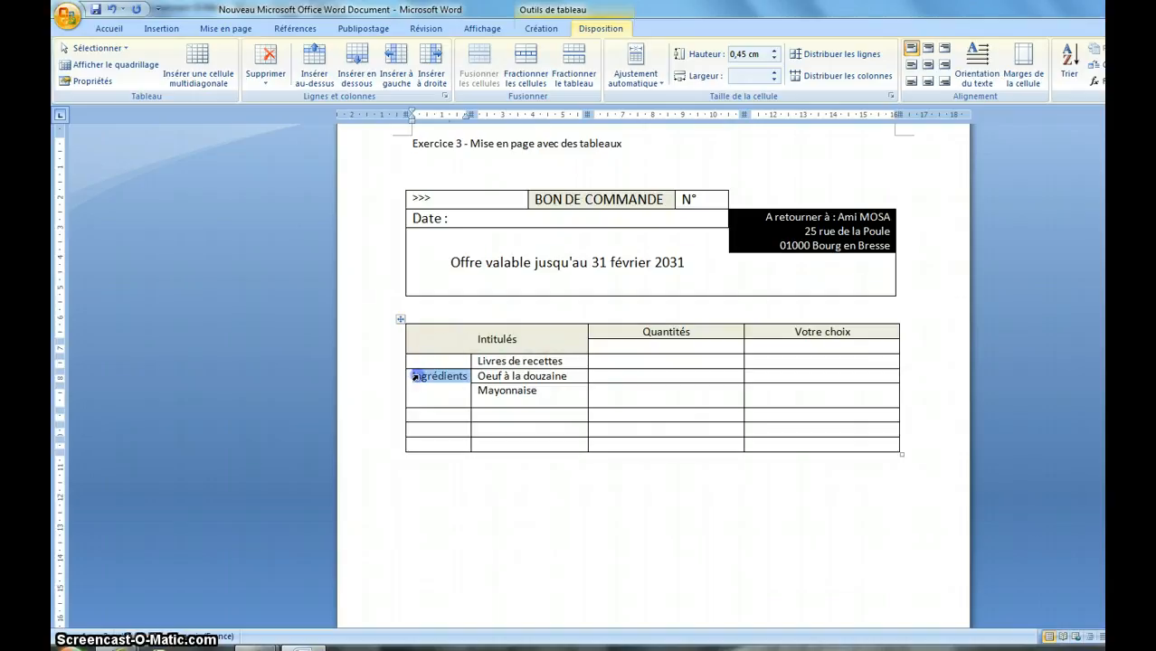
pyautogui.rightClick(428, 387)
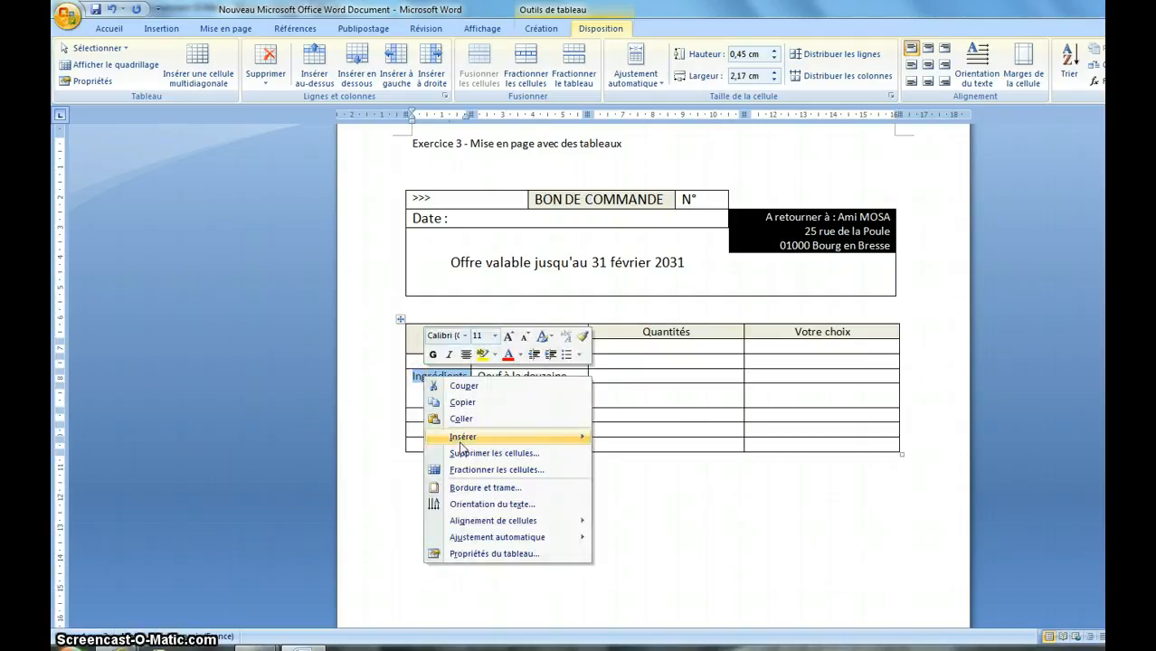
pyautogui.moveTo(441, 440)
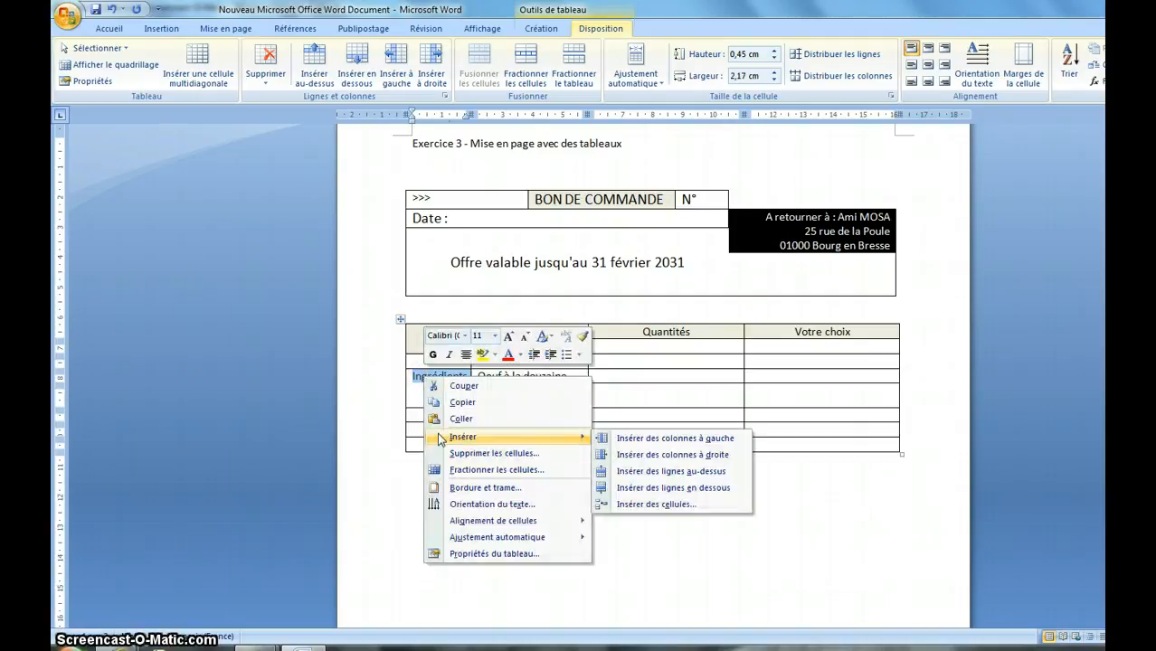
pyautogui.click(493, 503)
pyautogui.click(565, 313)
pyautogui.click(663, 395)
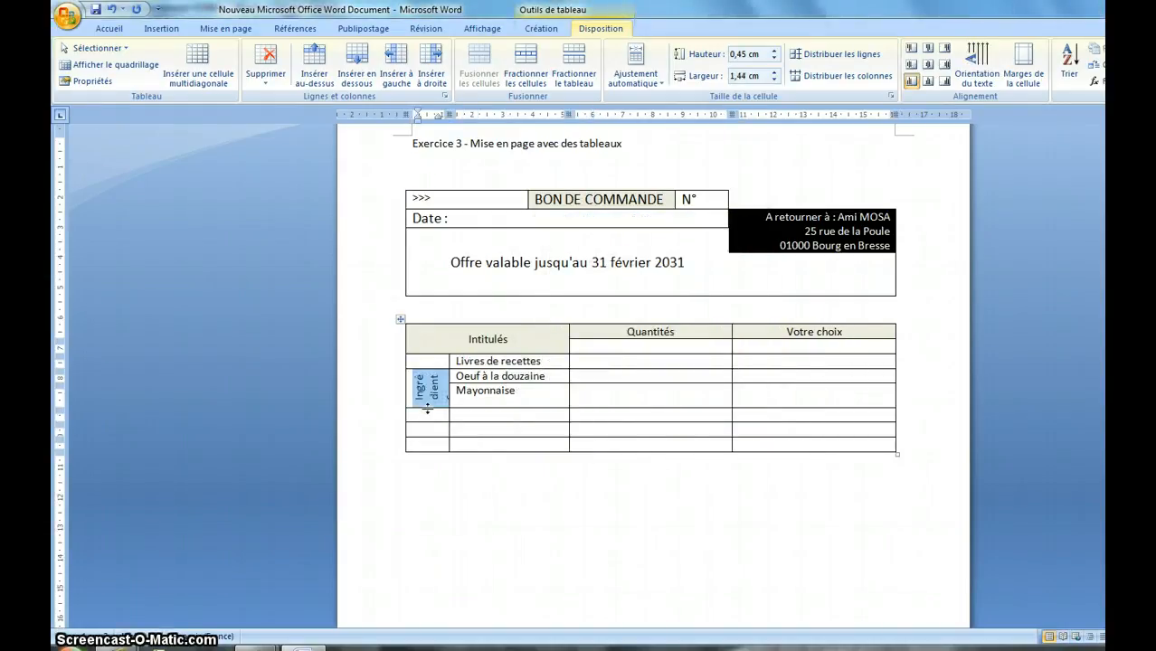
pyautogui.moveTo(428, 409); pyautogui.dragTo(429, 443)
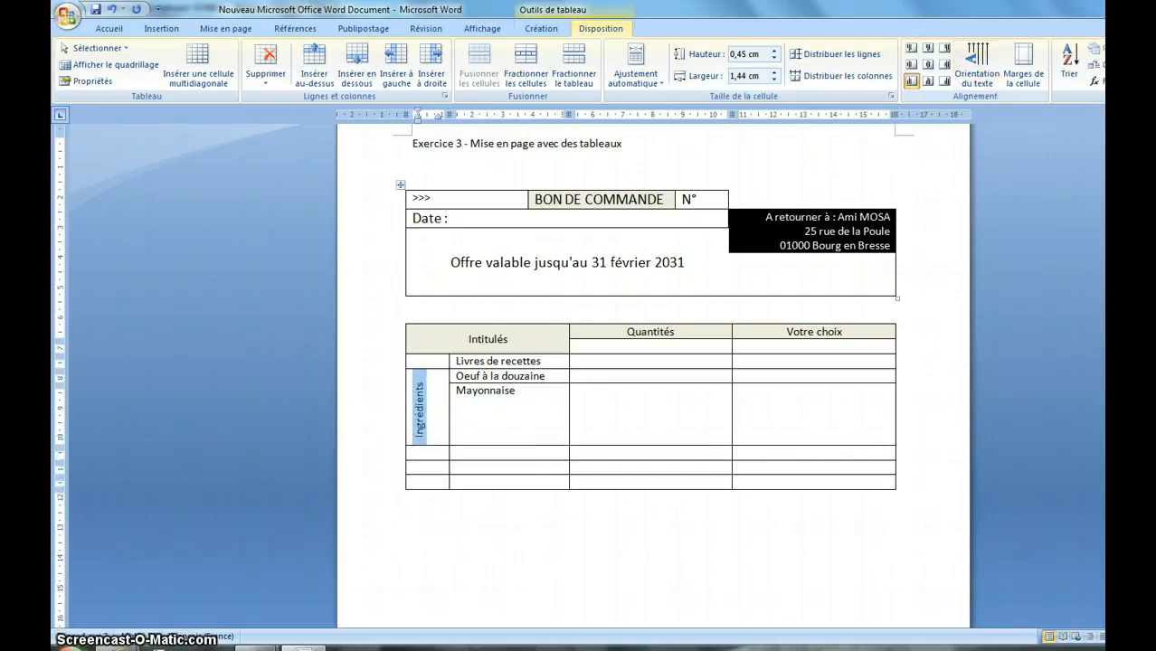
# Shade the "Ingrédients" cell black
pyautogui.click(541, 29)
pyautogui.click(680, 48)
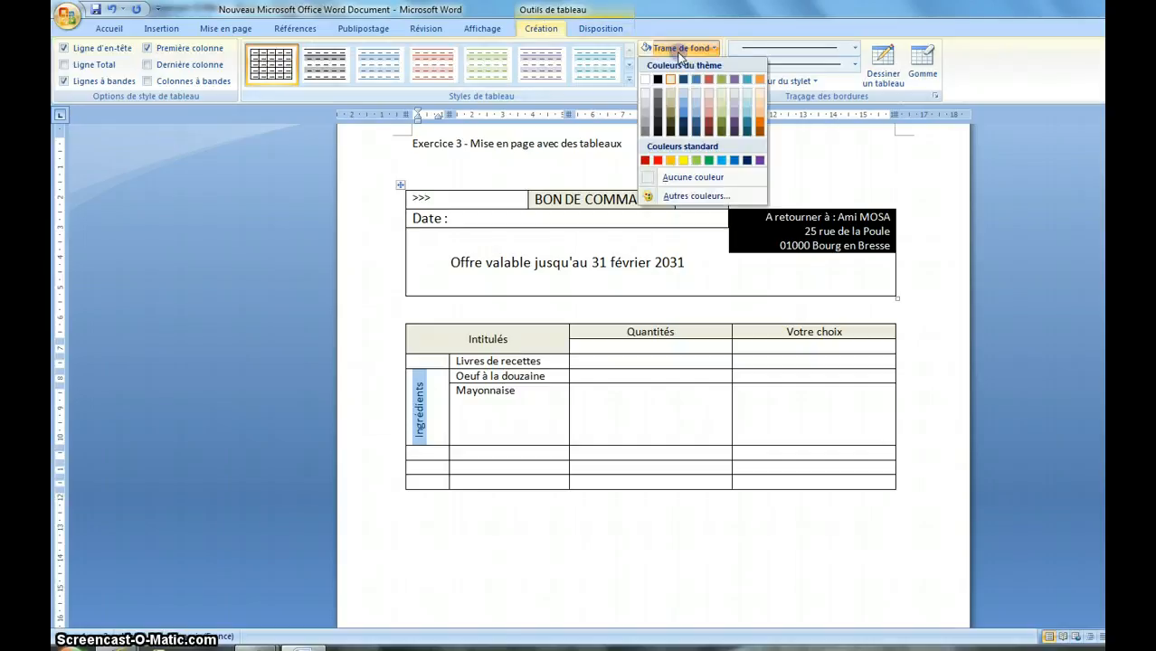
pyautogui.click(659, 80)
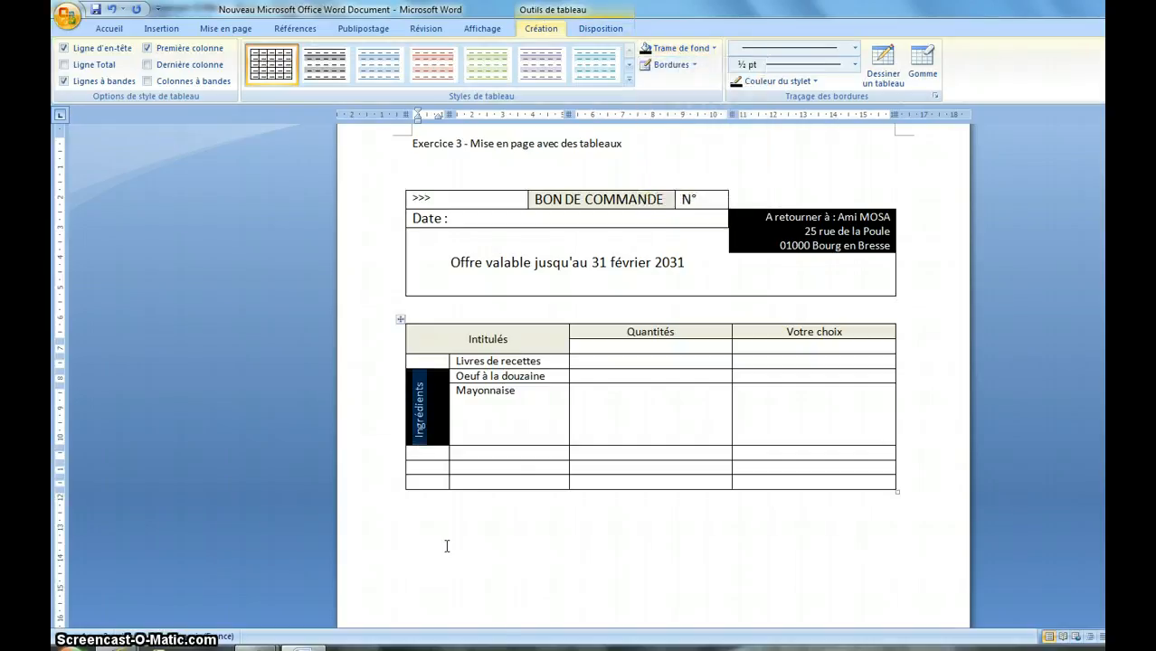
pyautogui.click(446, 544)
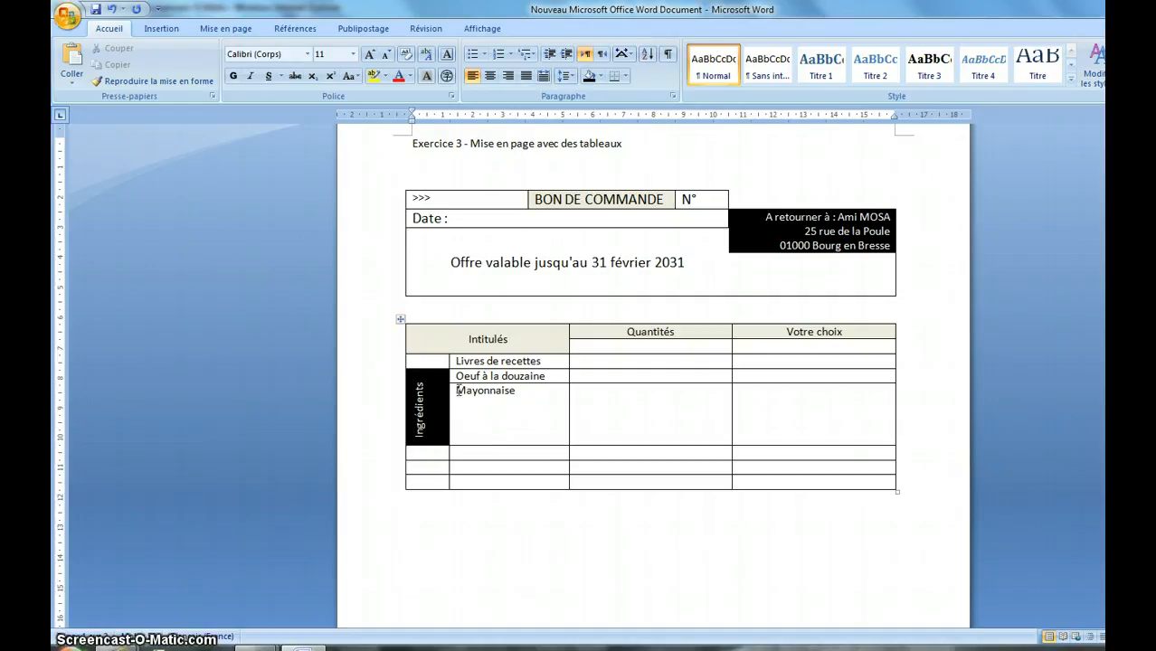
# Align "Mayonnaise", "Livres de recettes" and "Oeuf à la douzaine" to the left and centre them vertically in their cells
pyautogui.moveTo(452, 391); pyautogui.dragTo(520, 396)
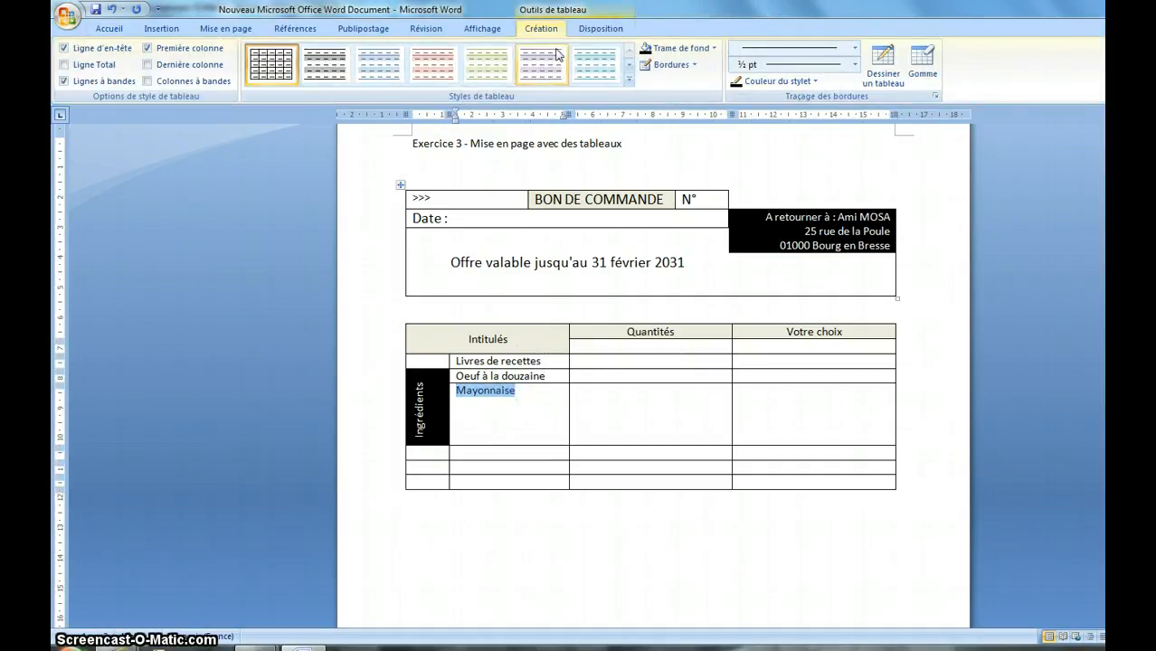
pyautogui.click(601, 28)
pyautogui.click(928, 66)
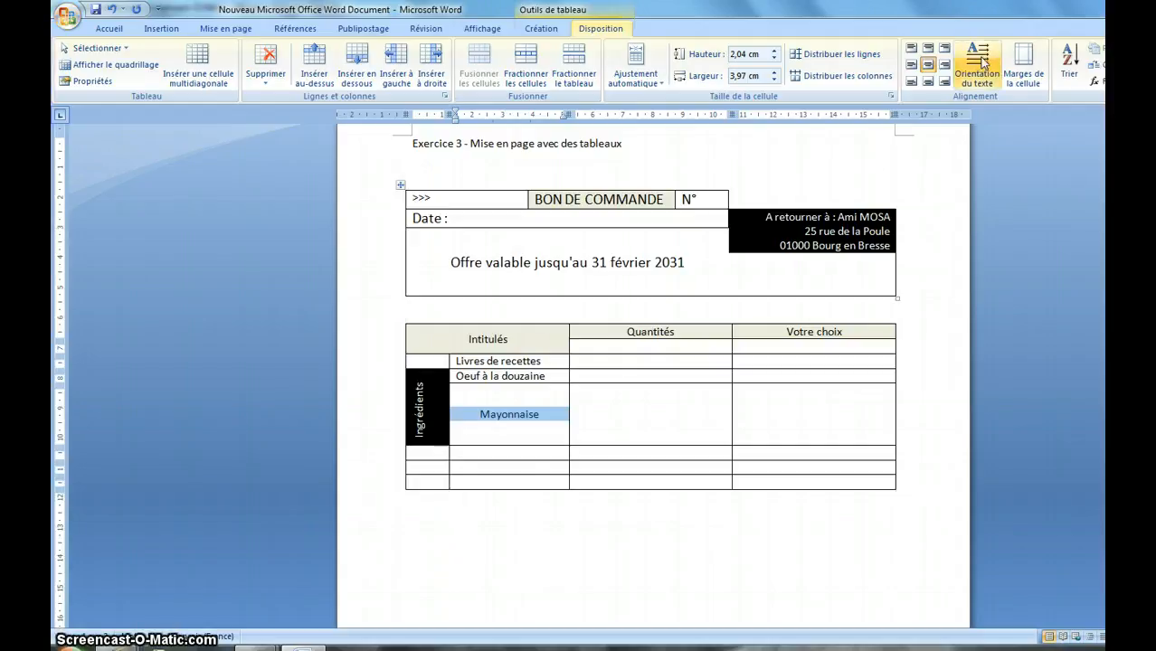
pyautogui.click(911, 64)
pyautogui.click(604, 418)
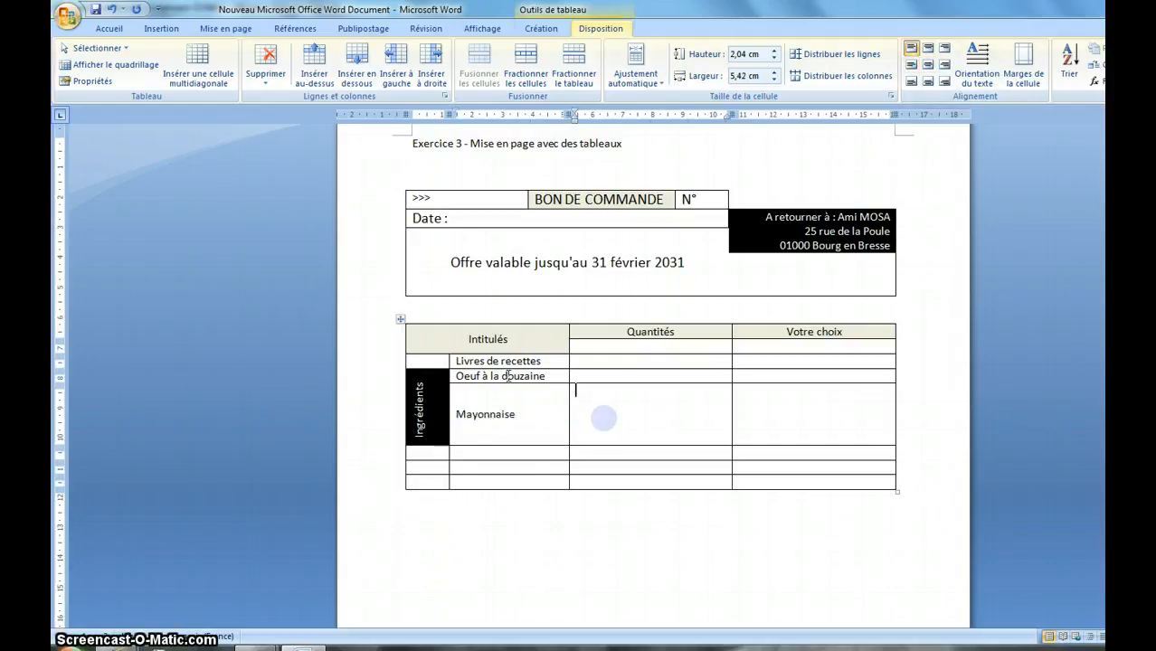
pyautogui.moveTo(450, 362); pyautogui.dragTo(516, 374)
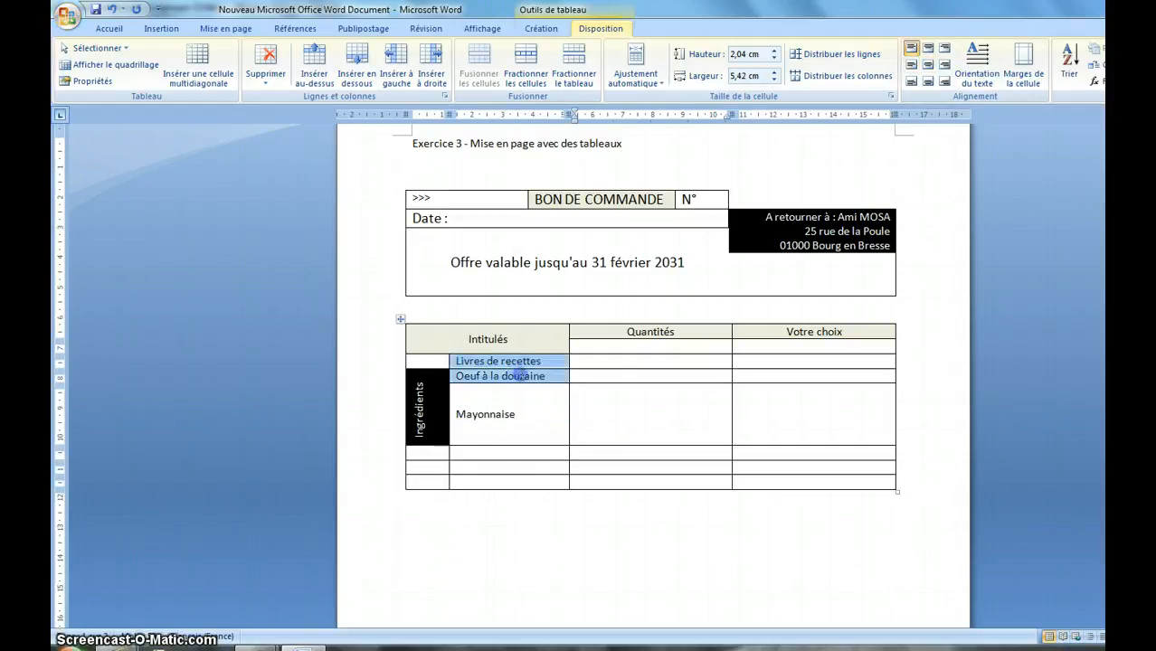
pyautogui.click(913, 71)
pyautogui.click(556, 430)
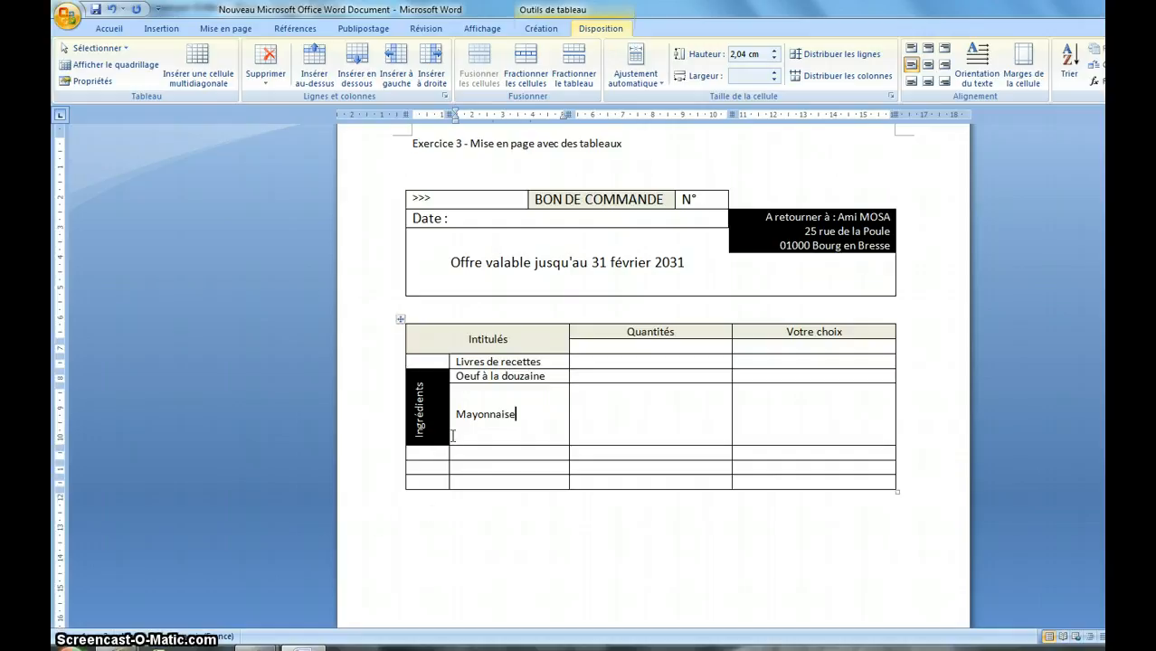
pyautogui.click(624, 347)
pyautogui.write('1')
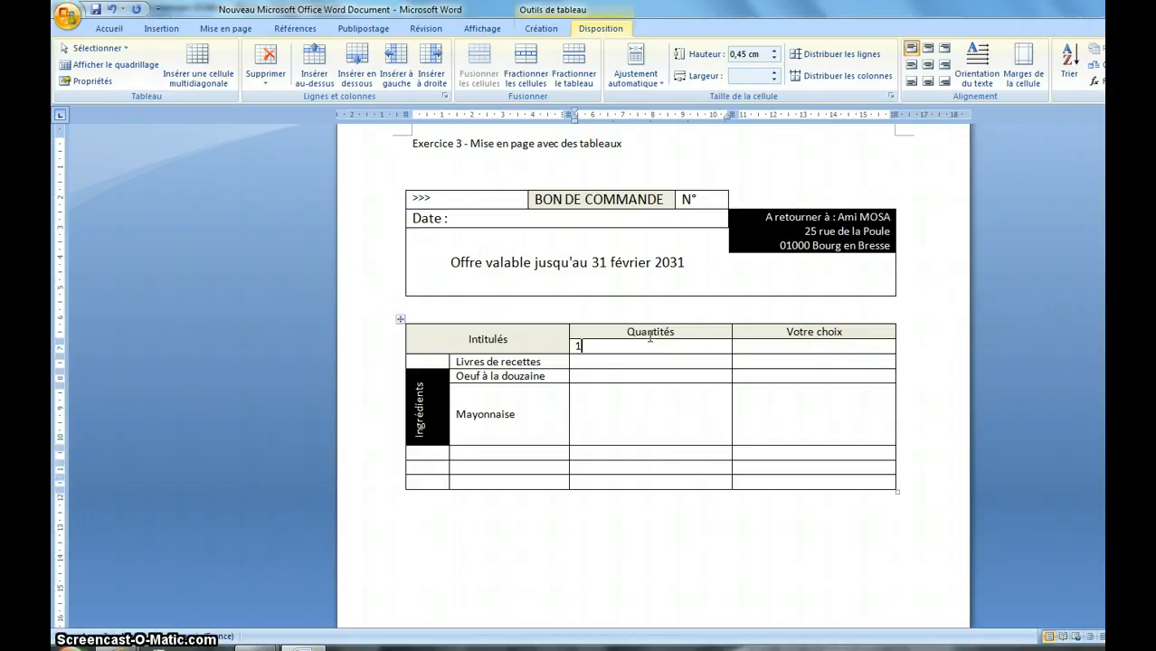
pyautogui.press('BackSpace')
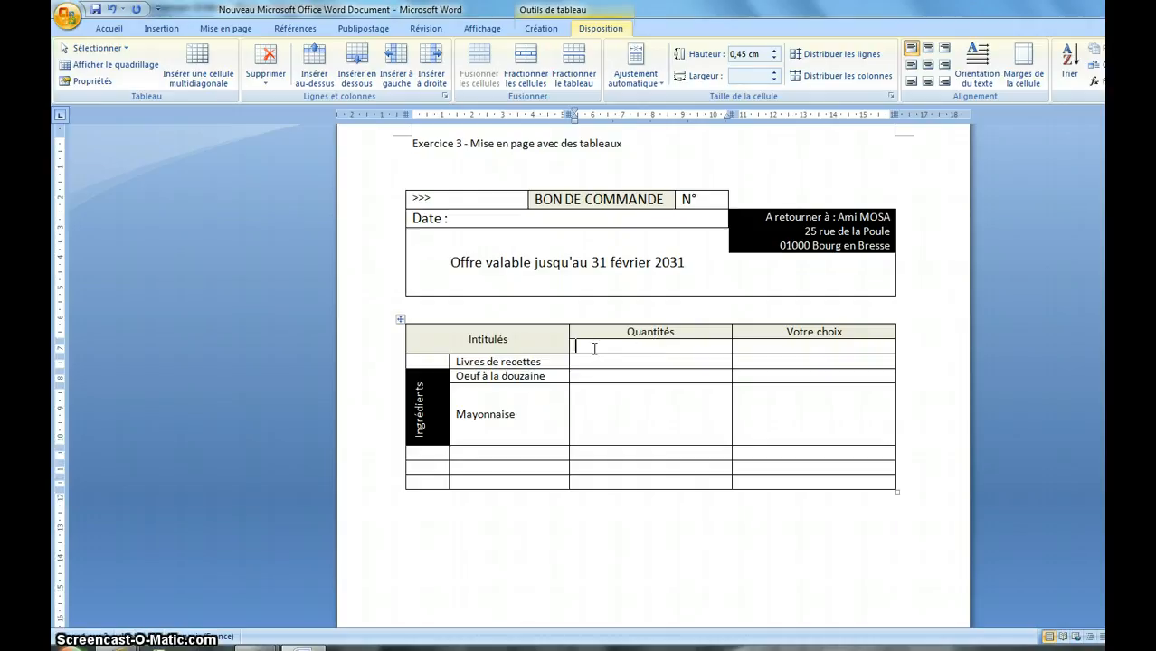
# Split the cells below the "Quantités" header into 3 columns and 7 rows, merging them before the split
pyautogui.moveTo(595, 348); pyautogui.dragTo(659, 475)
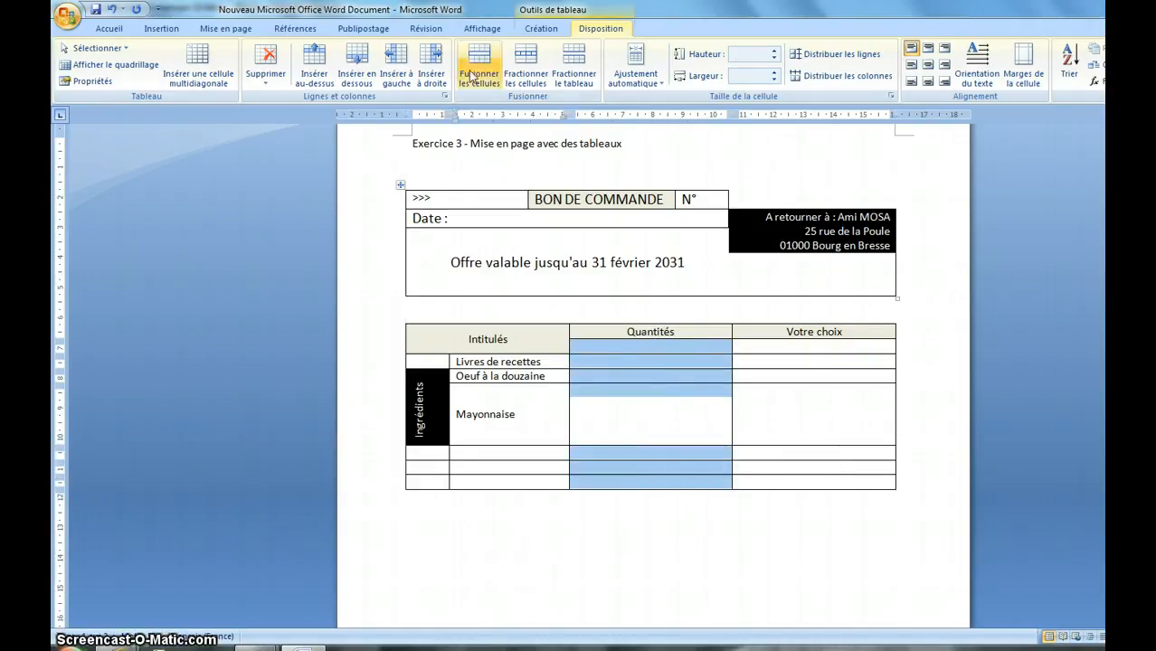
pyautogui.click(525, 73)
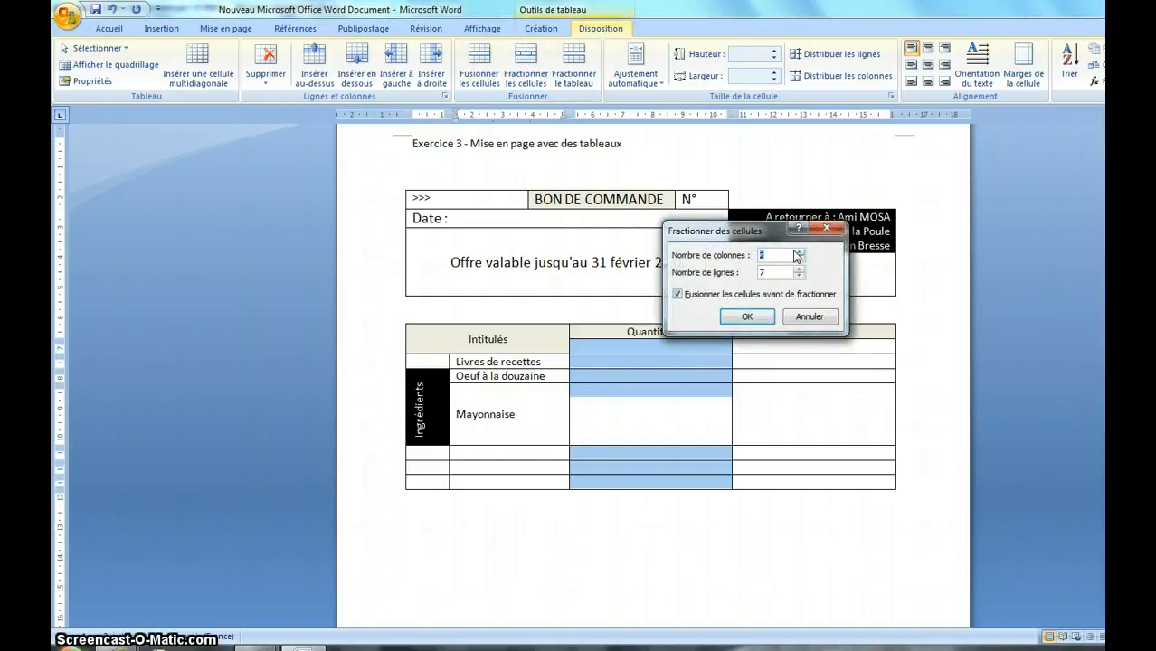
pyautogui.click(746, 316)
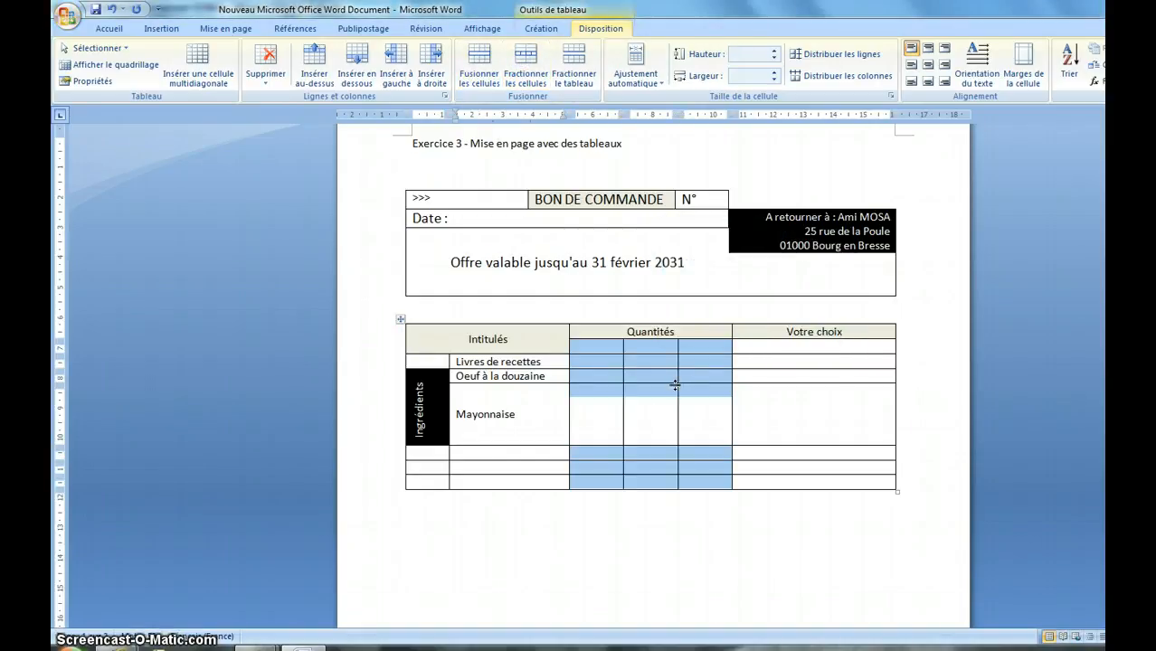
# Enter 1, 5 and 20 in the three cells directly below the "Quantités" header
pyautogui.click(598, 347)
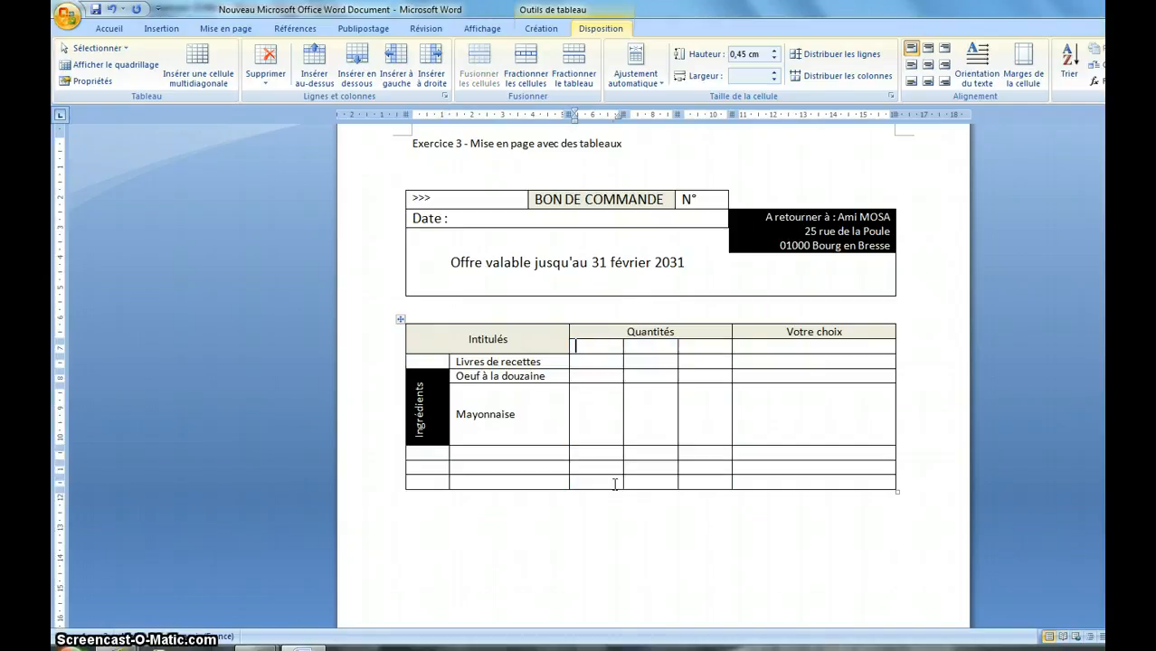
pyautogui.click(658, 346)
pyautogui.write('5')
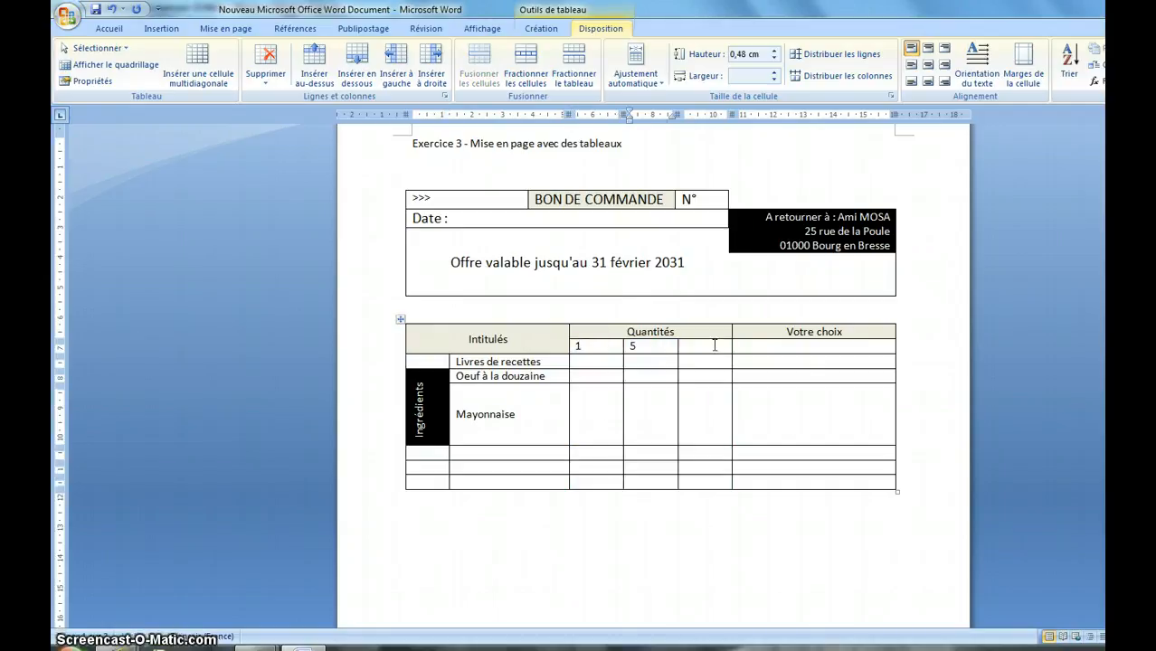
pyautogui.click(715, 345)
pyautogui.write('2')
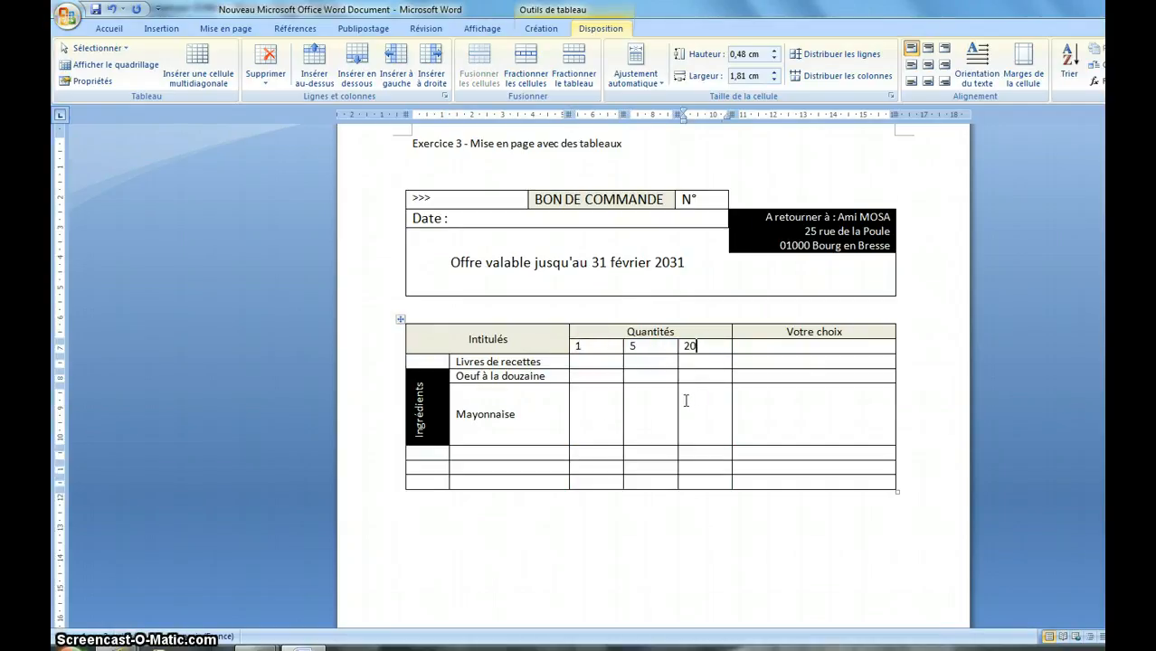
pyautogui.write('0')
pyautogui.click(638, 395)
# Centre the quantities 1, 5 and 20 in their cells and make them bold
pyautogui.click(572, 346)
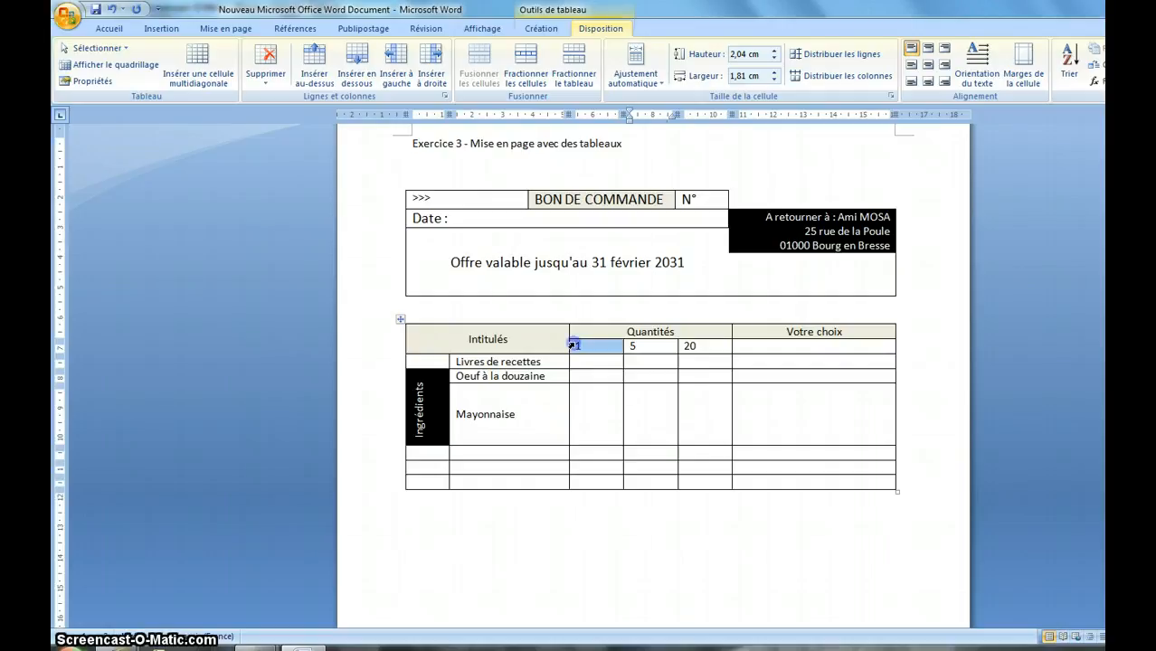
pyautogui.click(615, 376)
pyautogui.click(577, 344)
pyautogui.moveTo(577, 344); pyautogui.dragTo(692, 346)
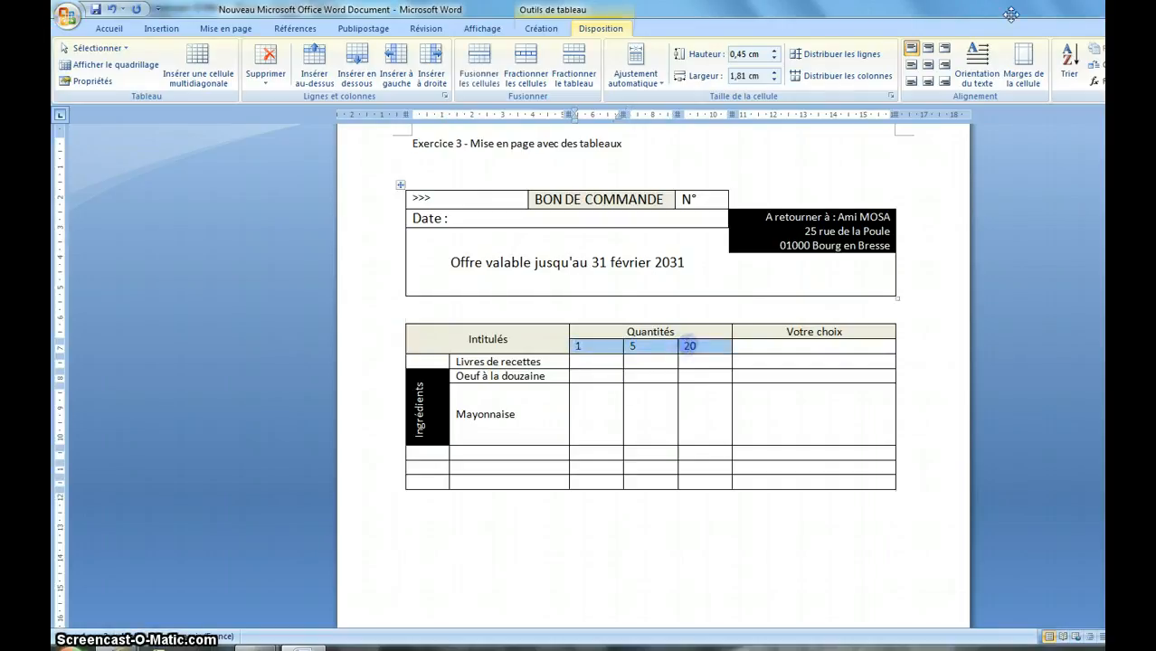
pyautogui.click(928, 65)
pyautogui.click(108, 28)
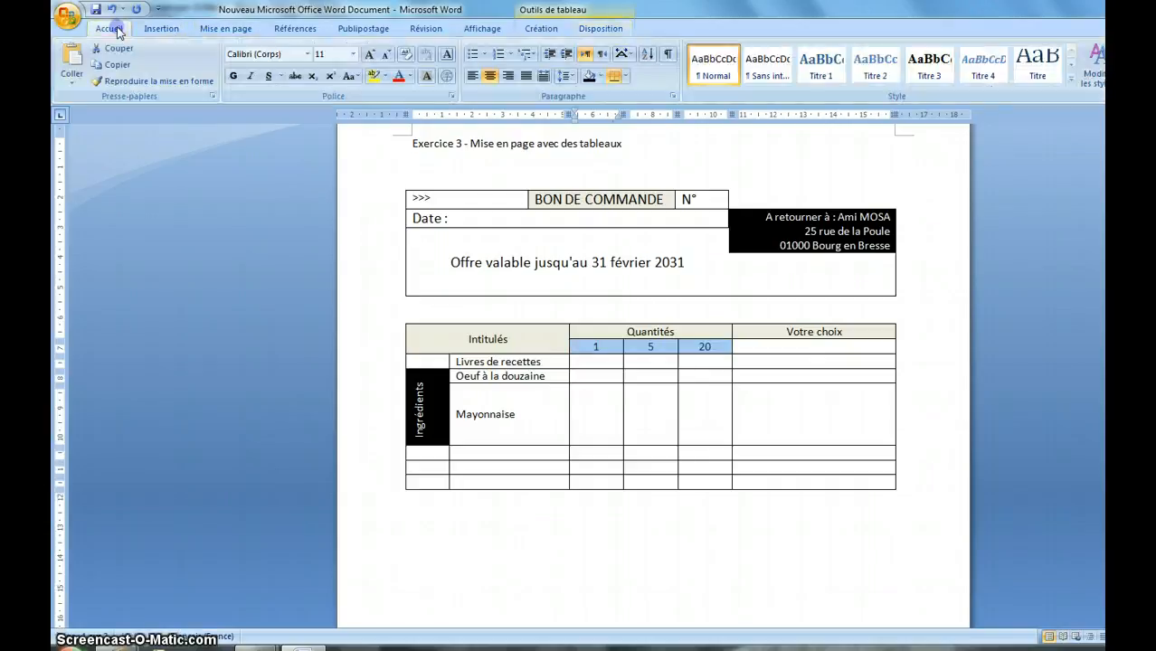
pyautogui.click(235, 76)
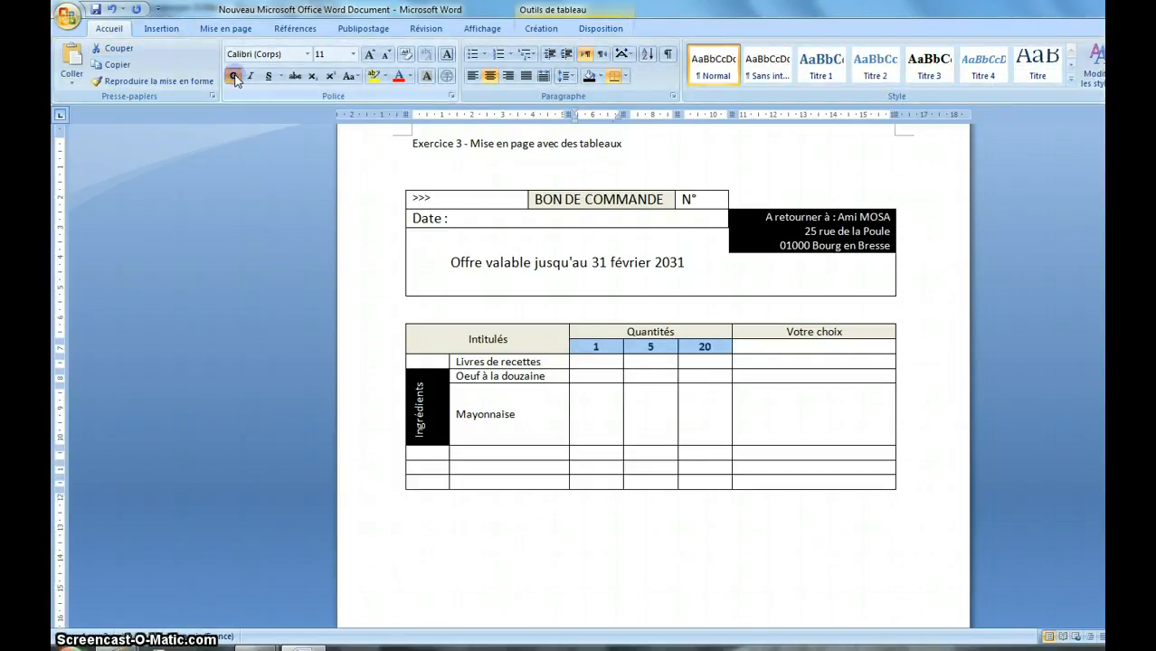
pyautogui.click(660, 441)
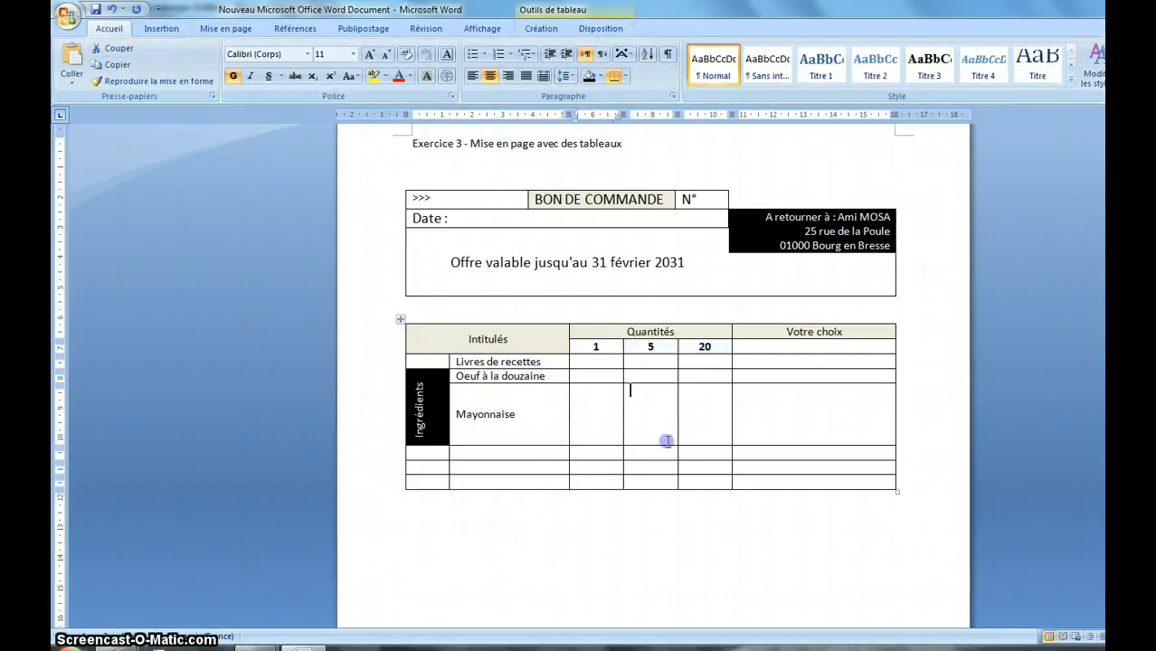
# Split the cells below the "Votre choix" header into 2 columns and 7 rows, merging them before the split
pyautogui.click(805, 349)
pyautogui.moveTo(805, 350); pyautogui.dragTo(834, 389)
pyautogui.moveTo(839, 470); pyautogui.dragTo(839, 481)
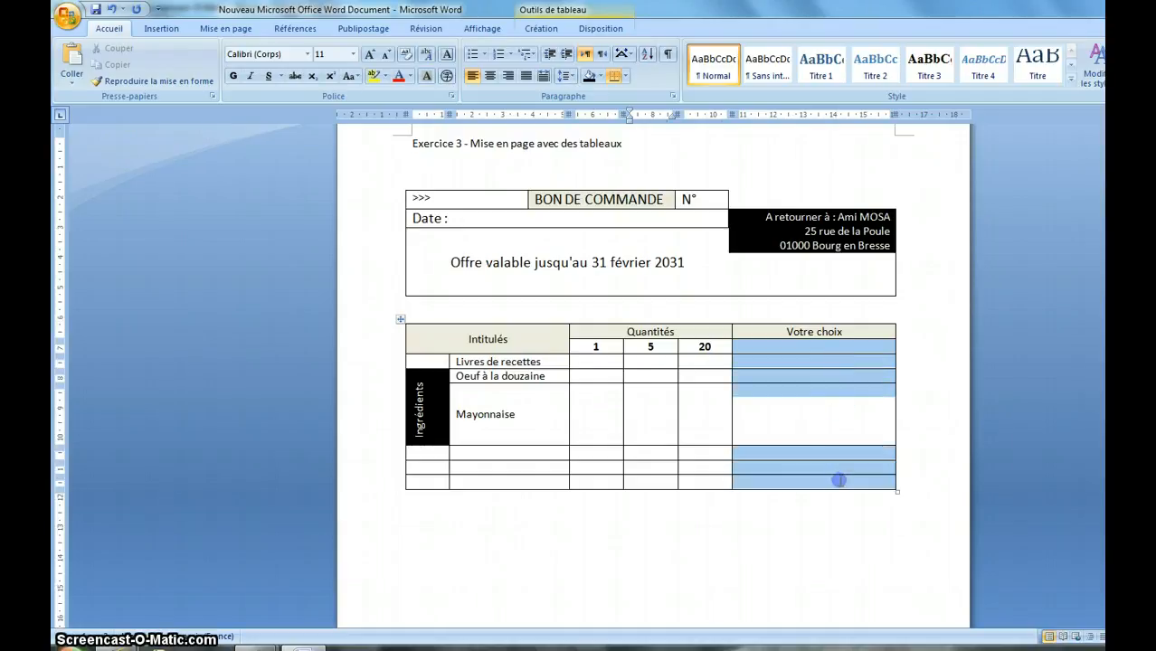
pyautogui.click(590, 29)
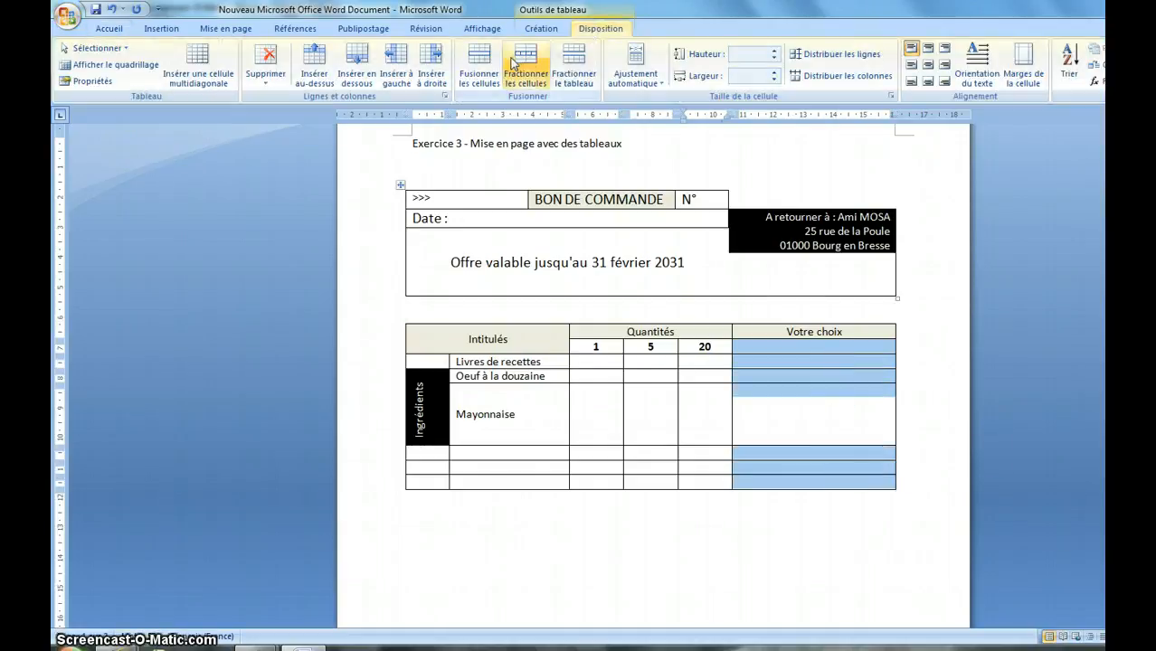
pyautogui.click(526, 68)
pyautogui.click(747, 317)
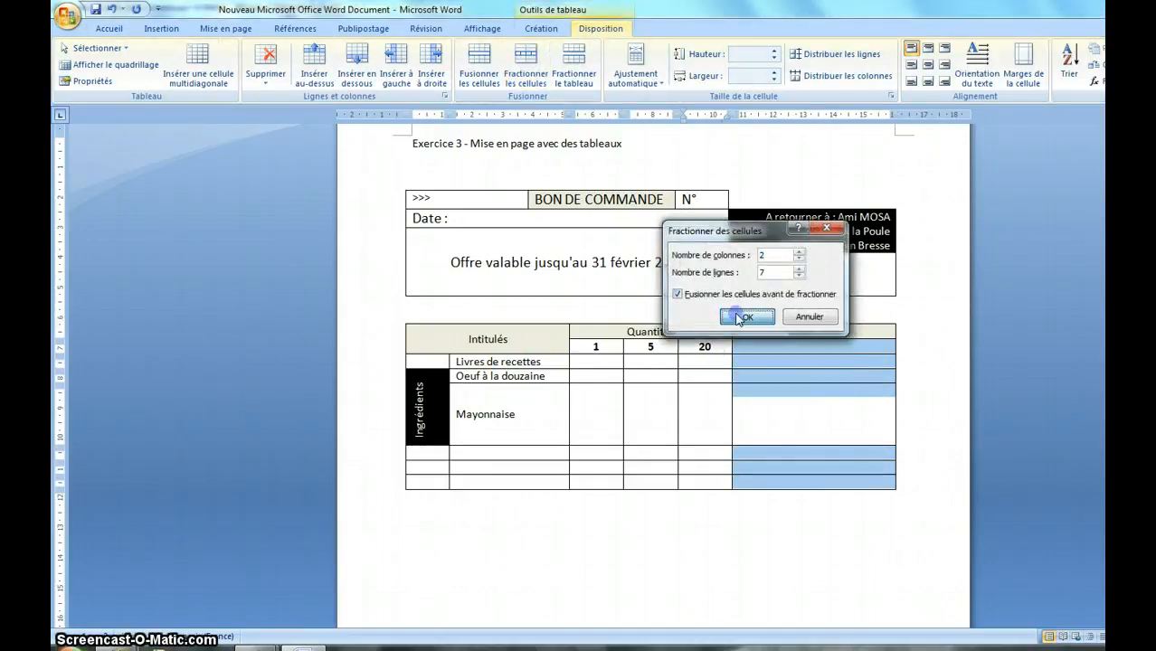
pyautogui.click(774, 389)
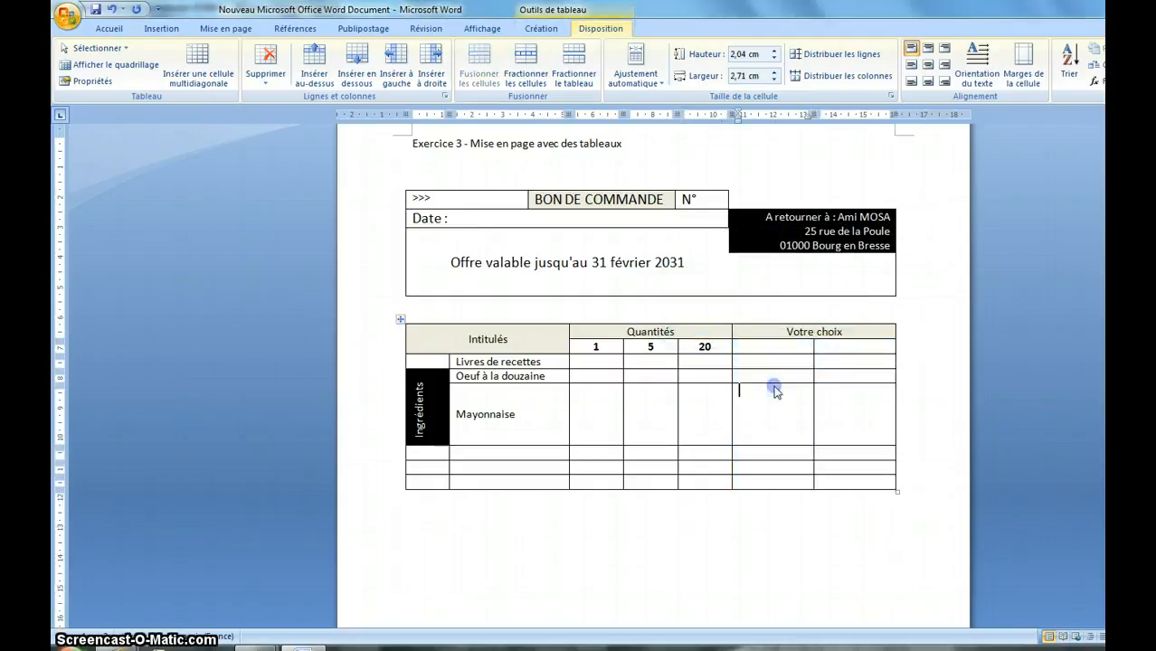
# Enter "Version" and "Prix HT" in the two cells below "Votre choix" and centre these cells and the row beneath them
pyautogui.click(743, 346)
pyautogui.write('Versi')
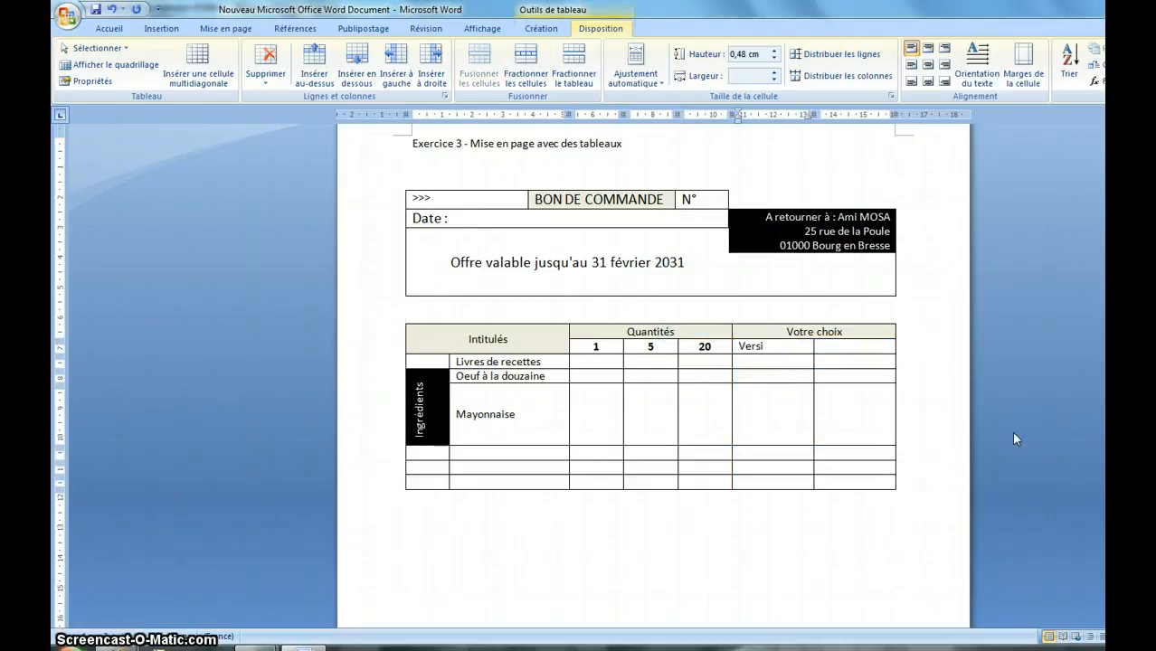
pyautogui.write('on')
pyautogui.click(842, 350)
pyautogui.write('Prix')
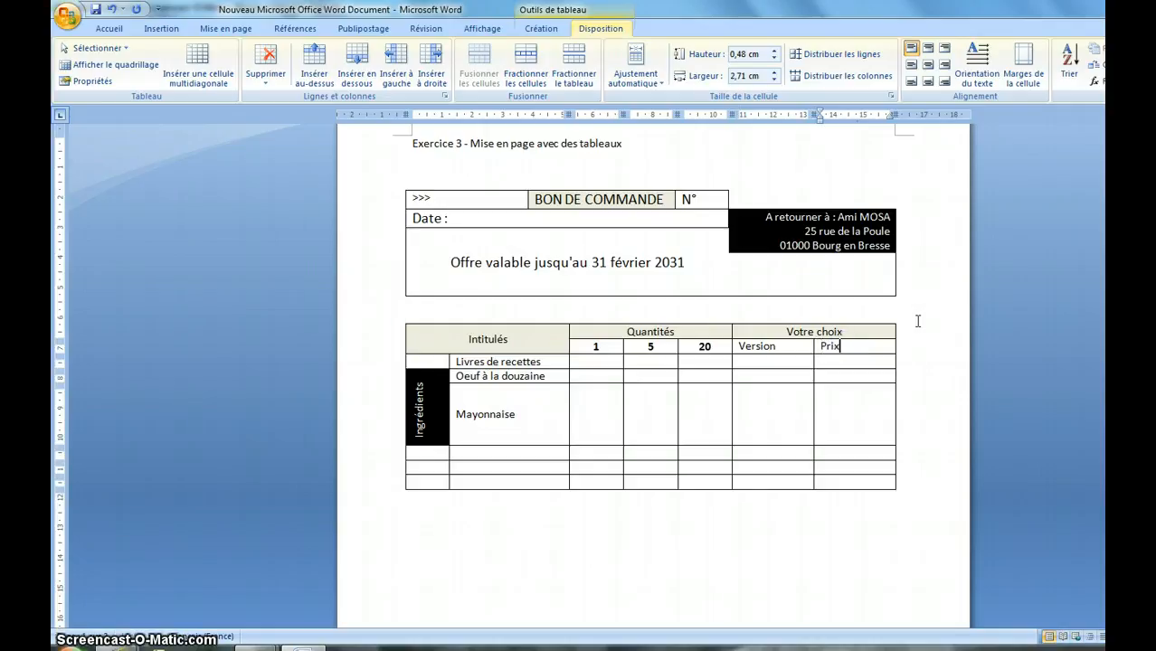
pyautogui.write(' HT')
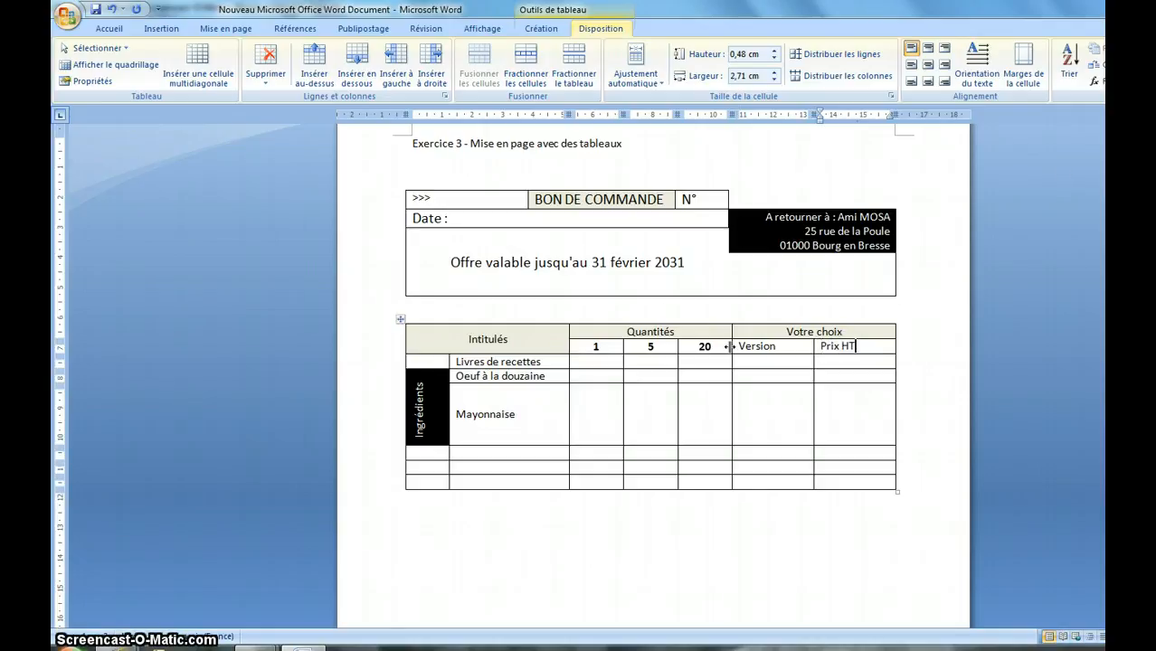
pyautogui.moveTo(734, 347); pyautogui.dragTo(870, 360)
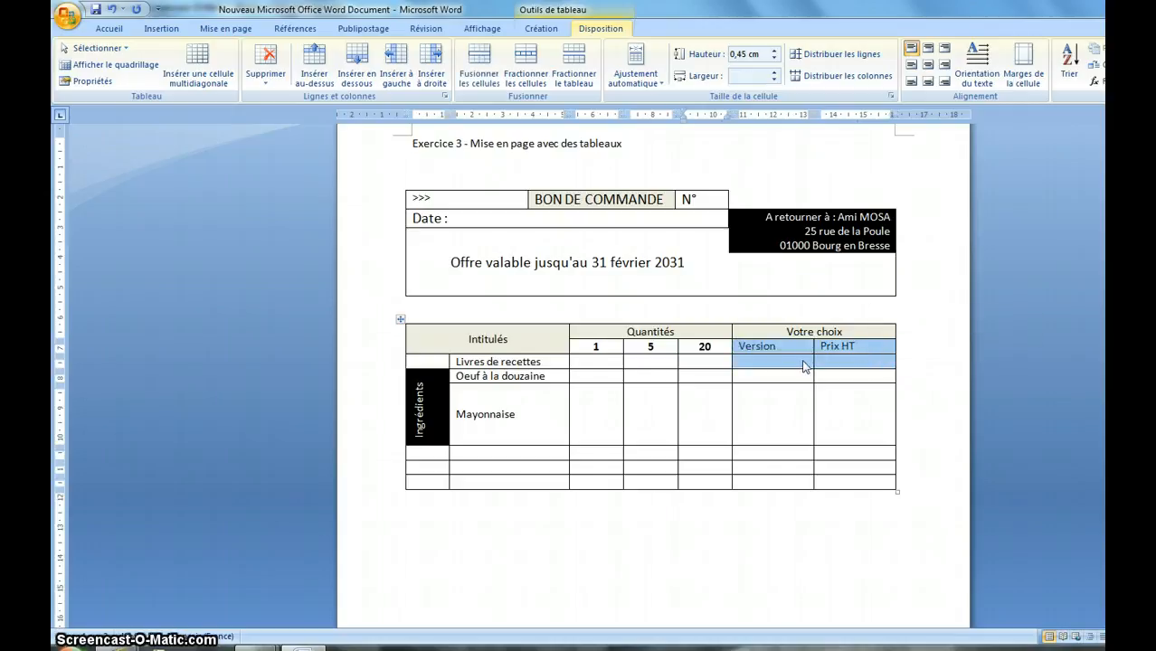
pyautogui.click(928, 64)
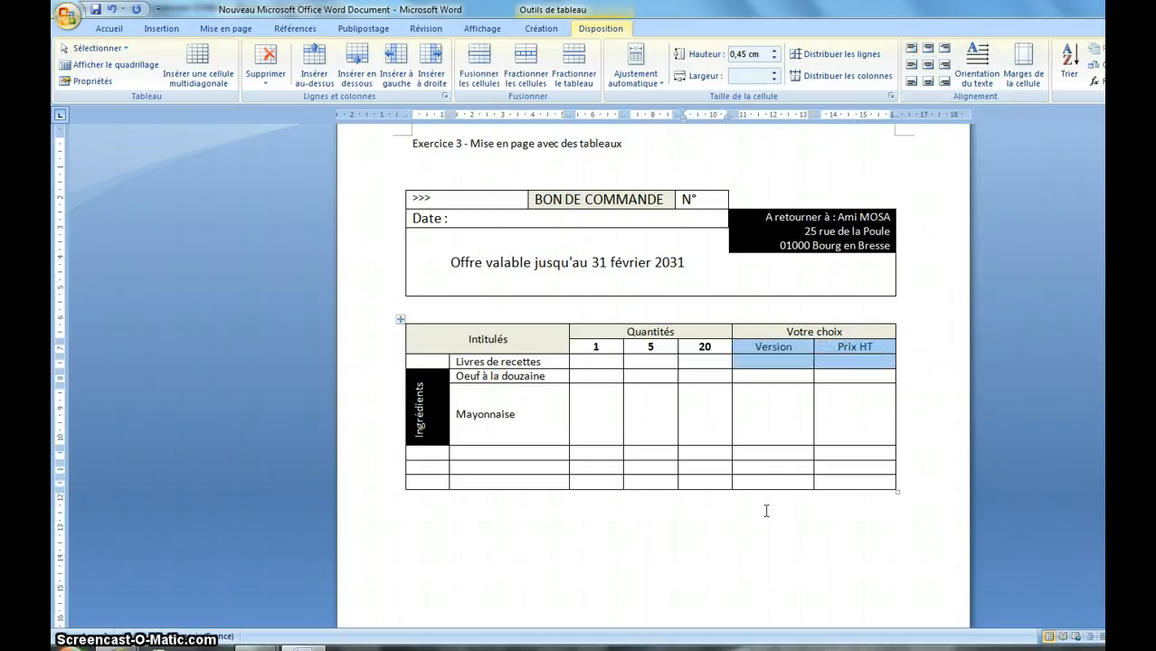
# Make the "Version" and "Prix HT" labels below the "Votre choix" header bold
pyautogui.click(803, 430)
pyautogui.moveTo(755, 346); pyautogui.dragTo(821, 343)
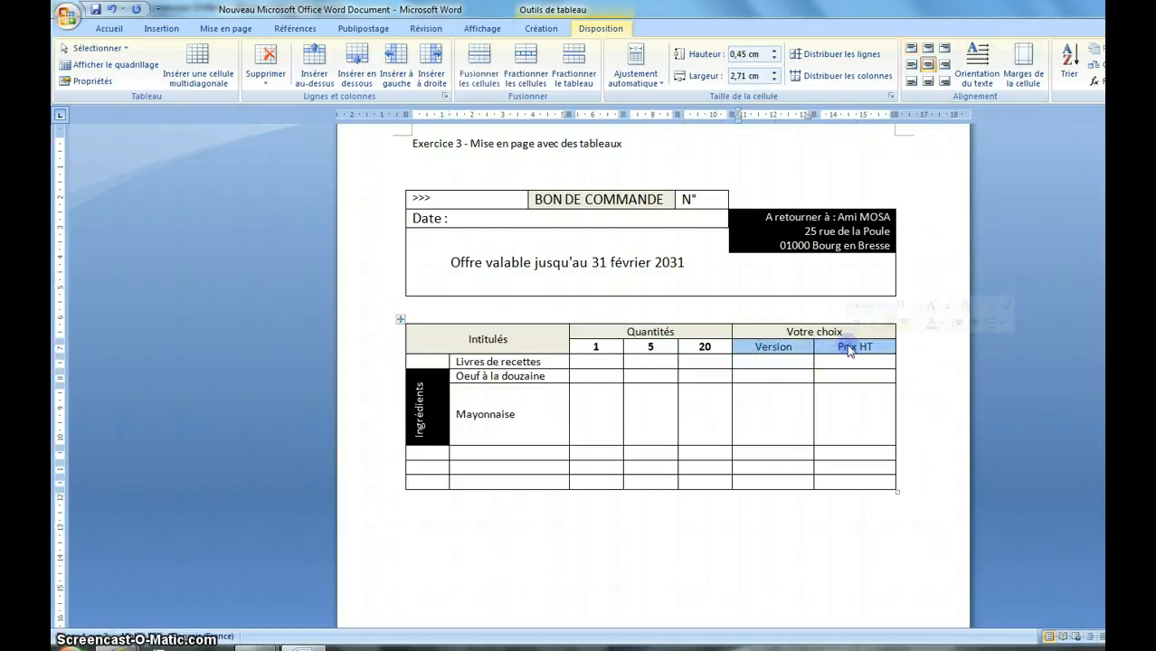
pyautogui.click(108, 28)
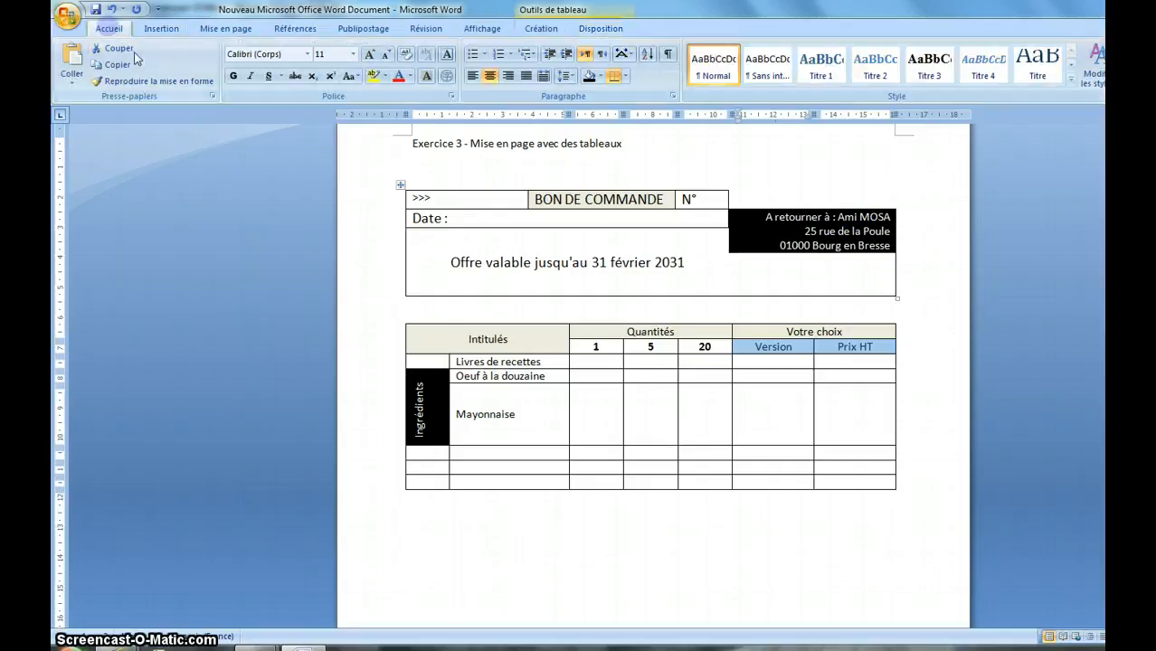
pyautogui.click(234, 76)
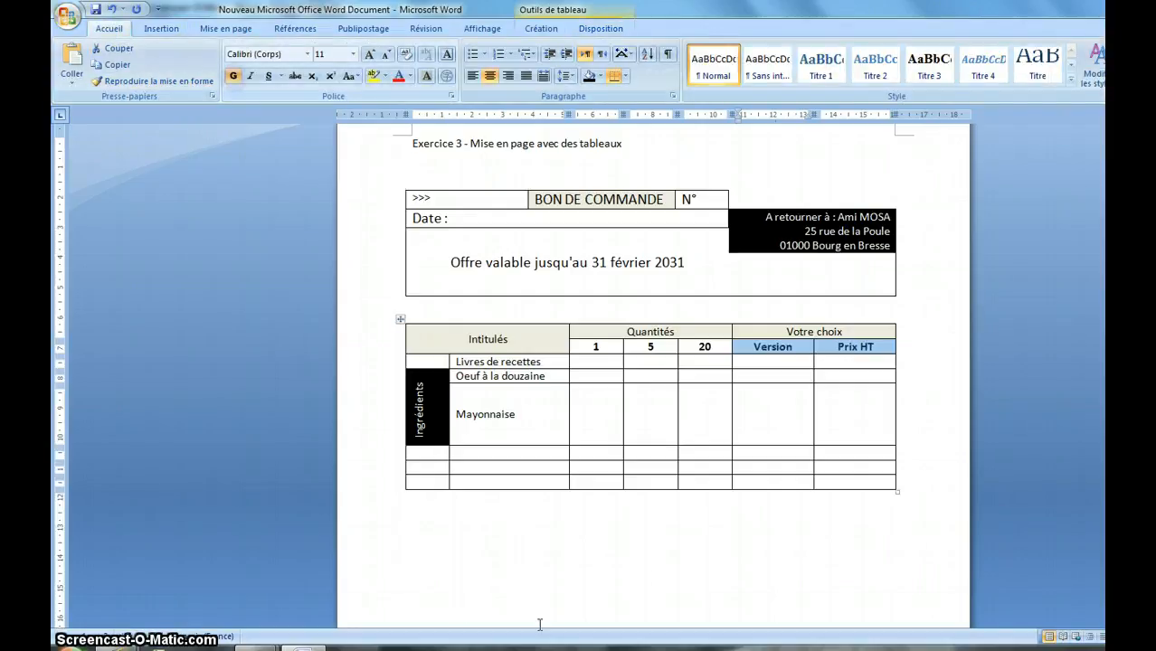
pyautogui.click(684, 432)
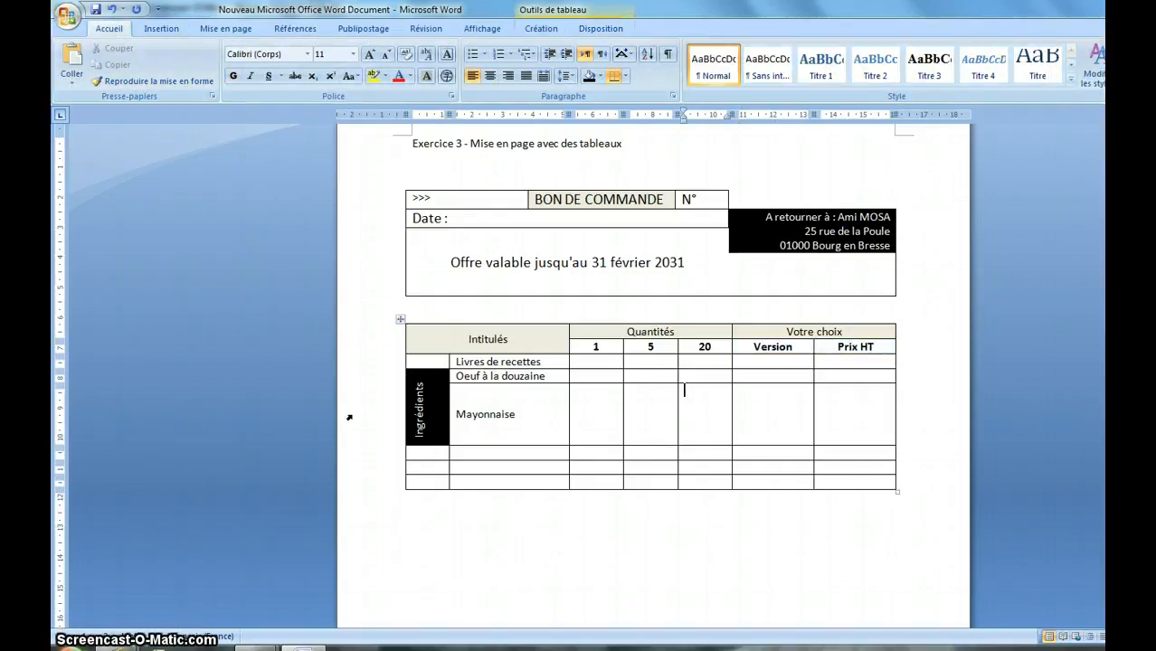
# Enter the prices for quantity 1: 12.00 € for Livres de recettes, 7.00 € for Oeuf à la douzaine and 1.00 € for Mayonnaise
pyautogui.click(601, 361)
pyautogui.write('12')
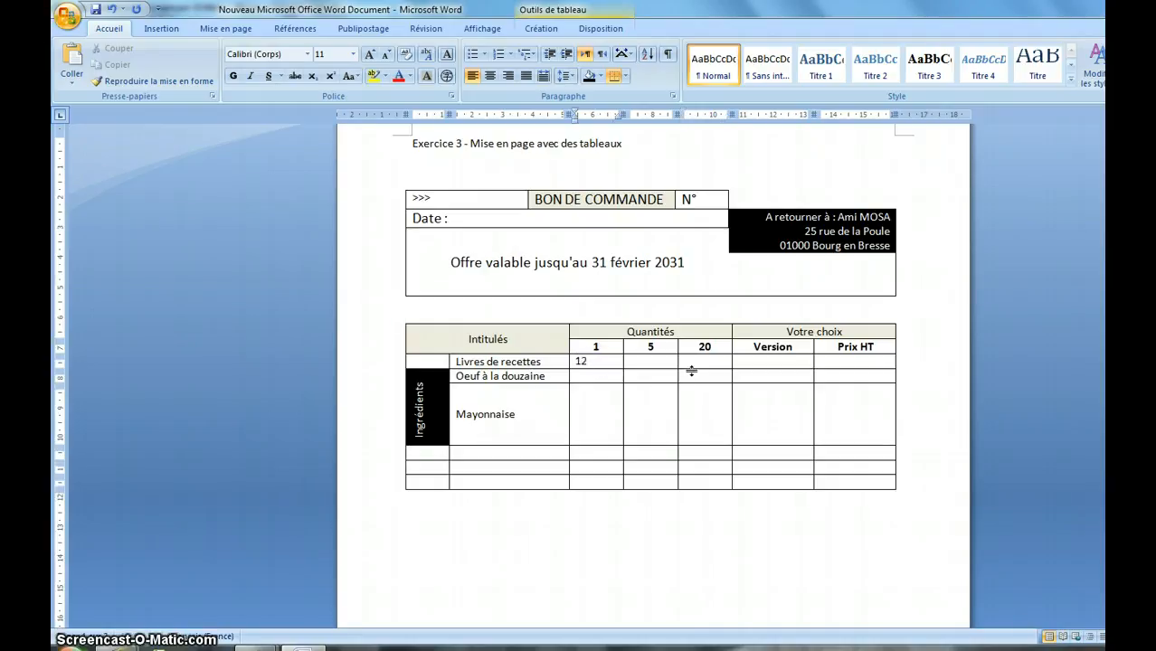
pyautogui.write('.00')
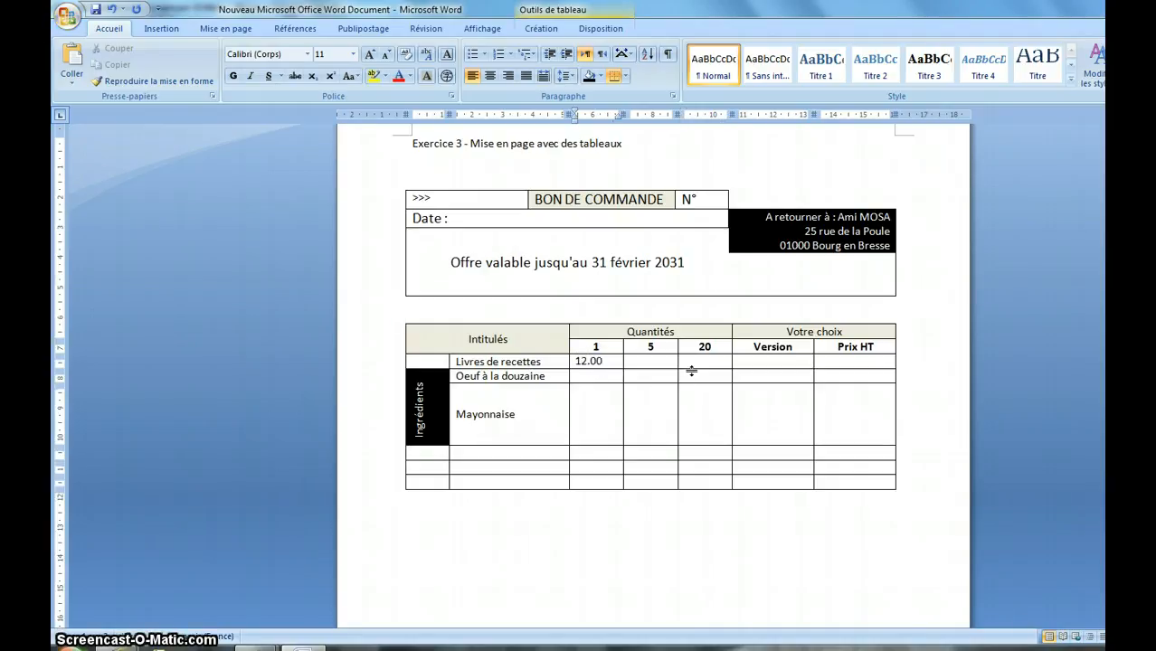
pyautogui.write(' €')
pyautogui.click(600, 376)
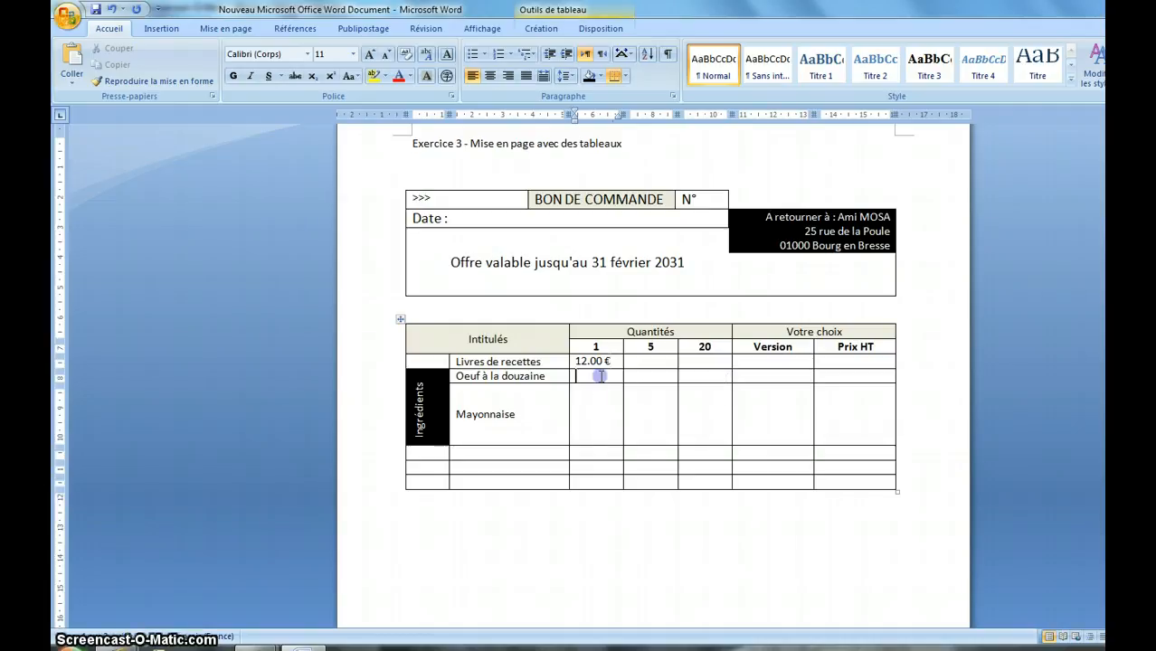
pyautogui.write('7.')
pyautogui.write('0')
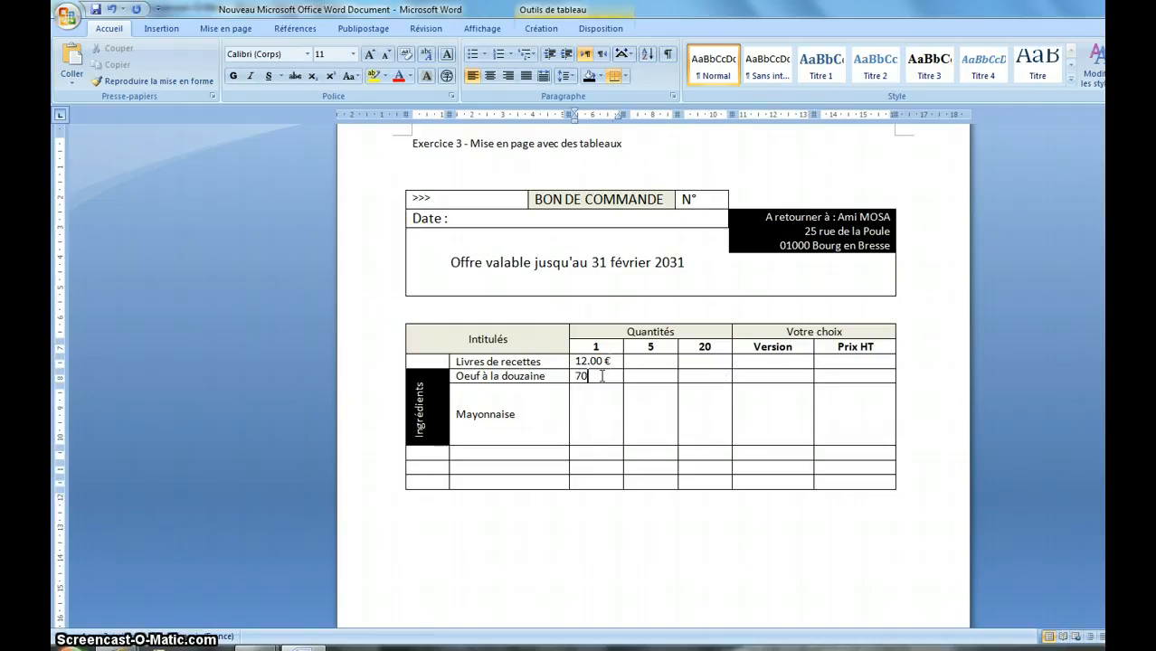
pyautogui.write('00')
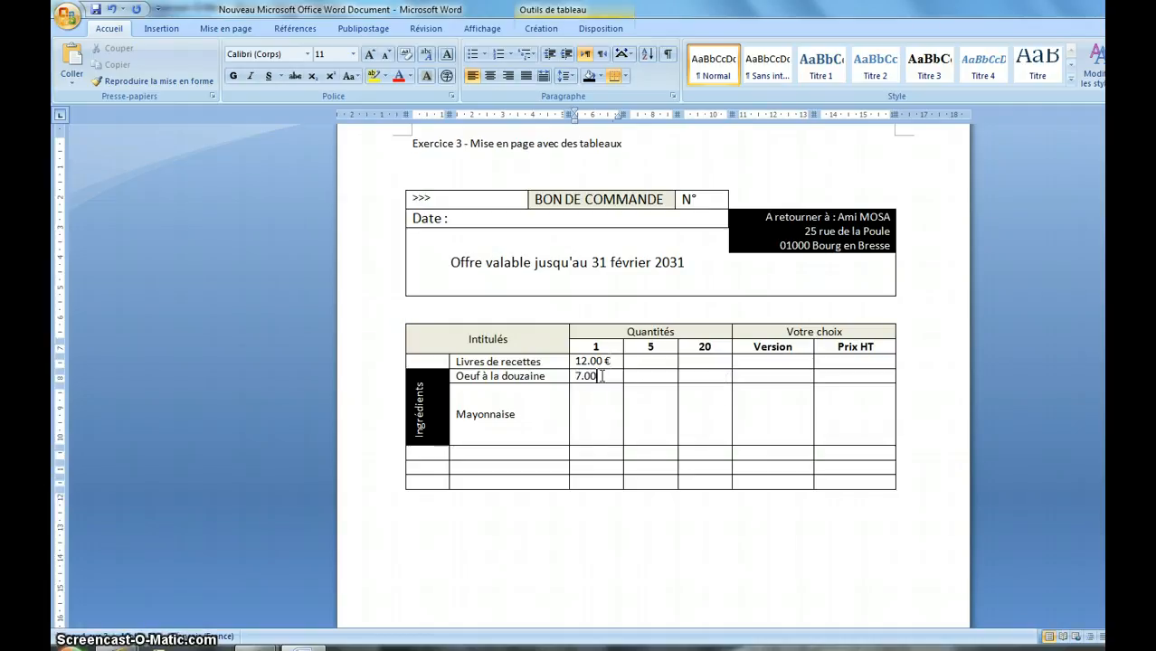
pyautogui.write(' €')
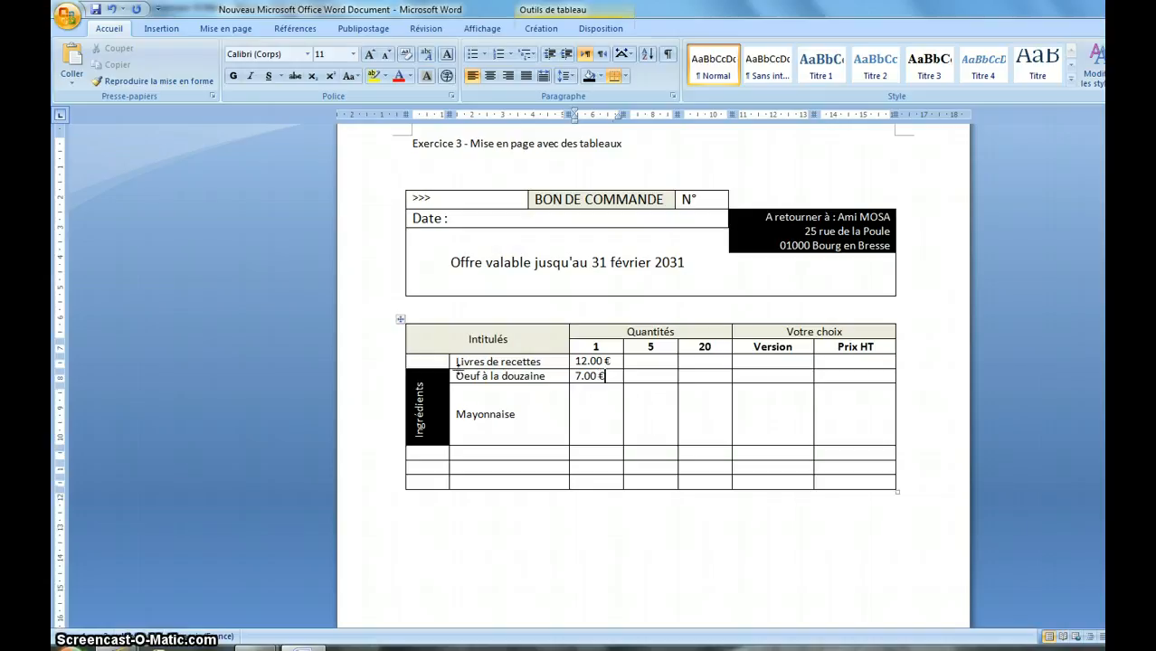
pyautogui.click(592, 405)
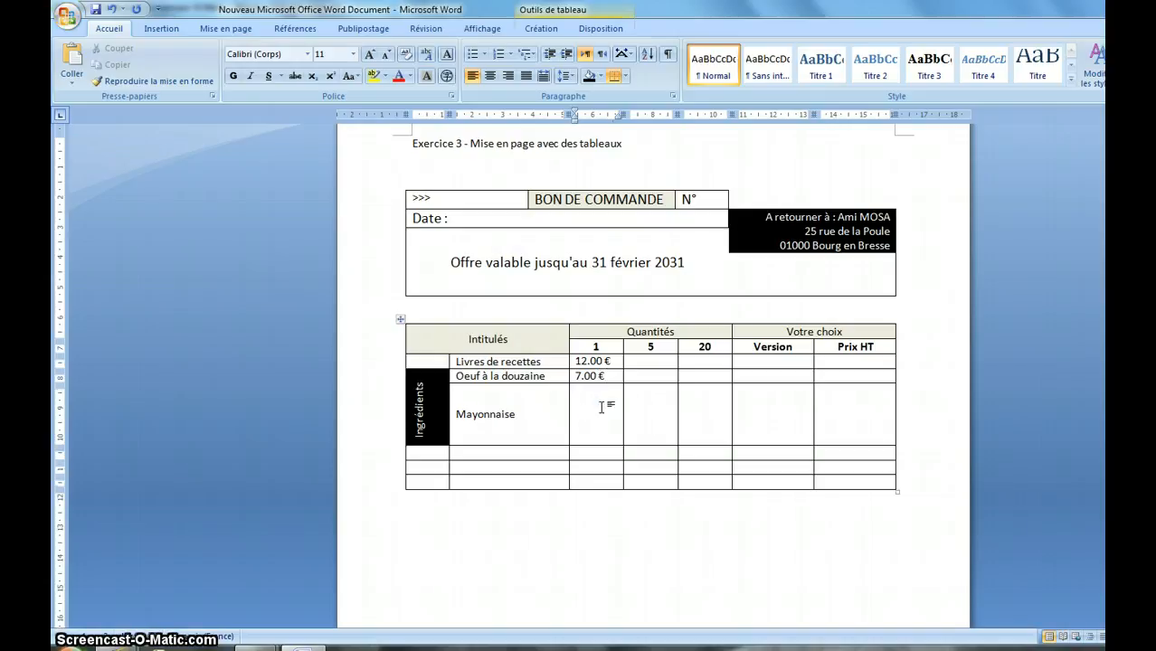
pyautogui.write('1.00 €')
# Set the vertical "Ingrédients" text to size 9 and reduce the Mayonnaise row's height to about 1.54 cm
pyautogui.moveTo(418, 382); pyautogui.dragTo(419, 441)
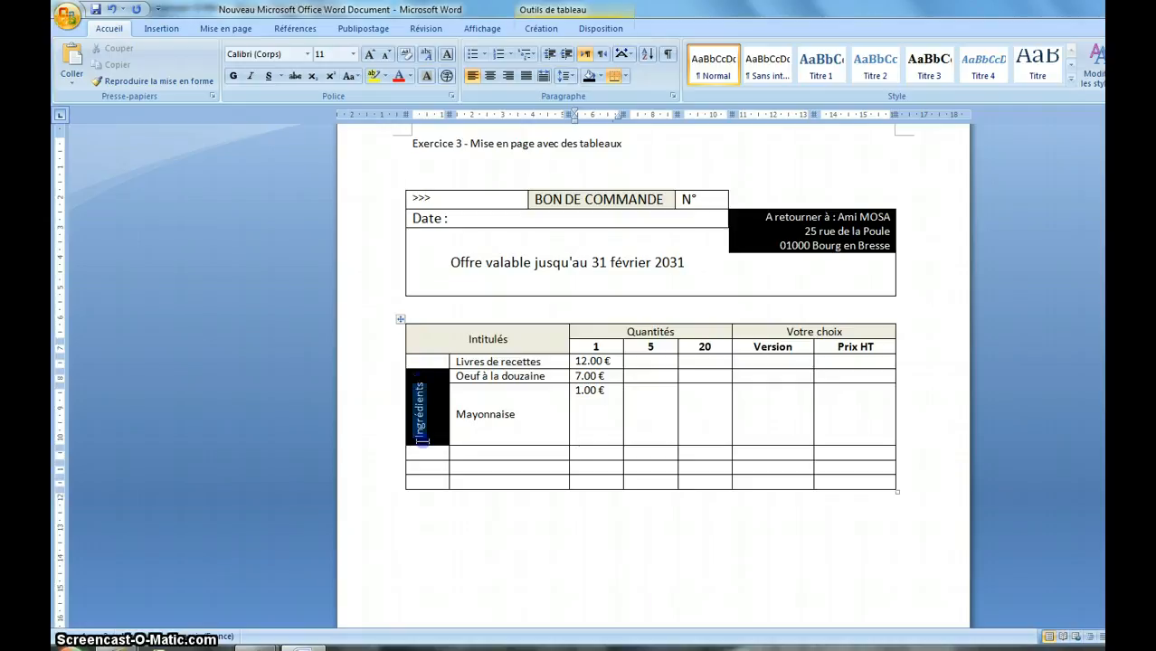
pyautogui.click(354, 54)
pyautogui.click(321, 82)
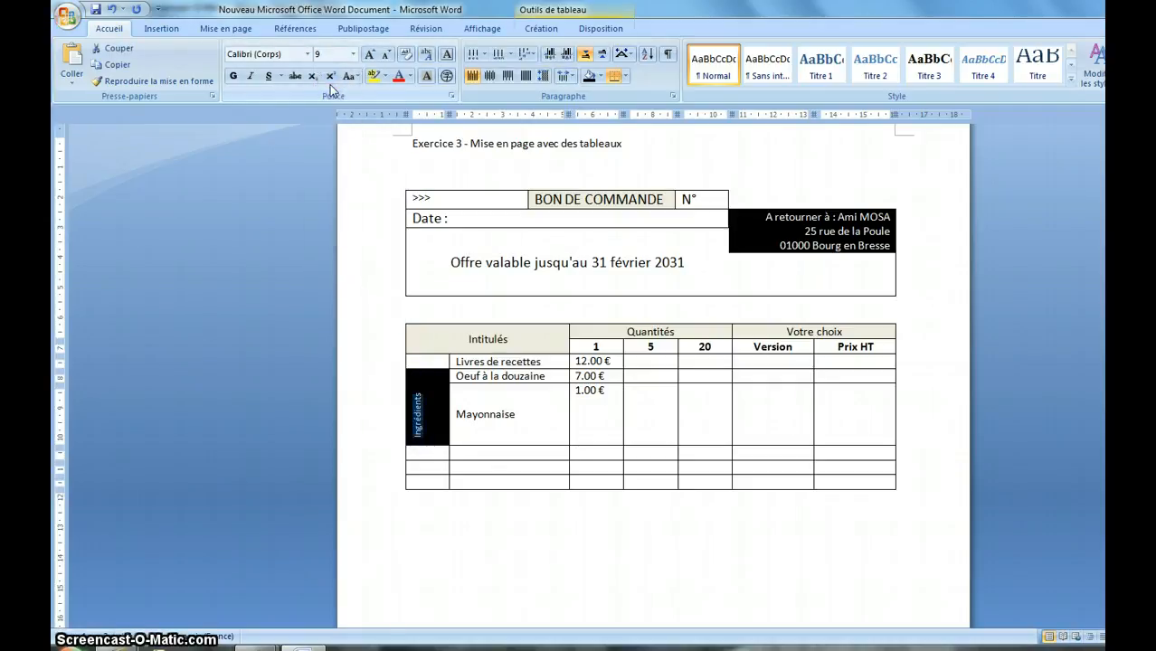
pyautogui.click(512, 418)
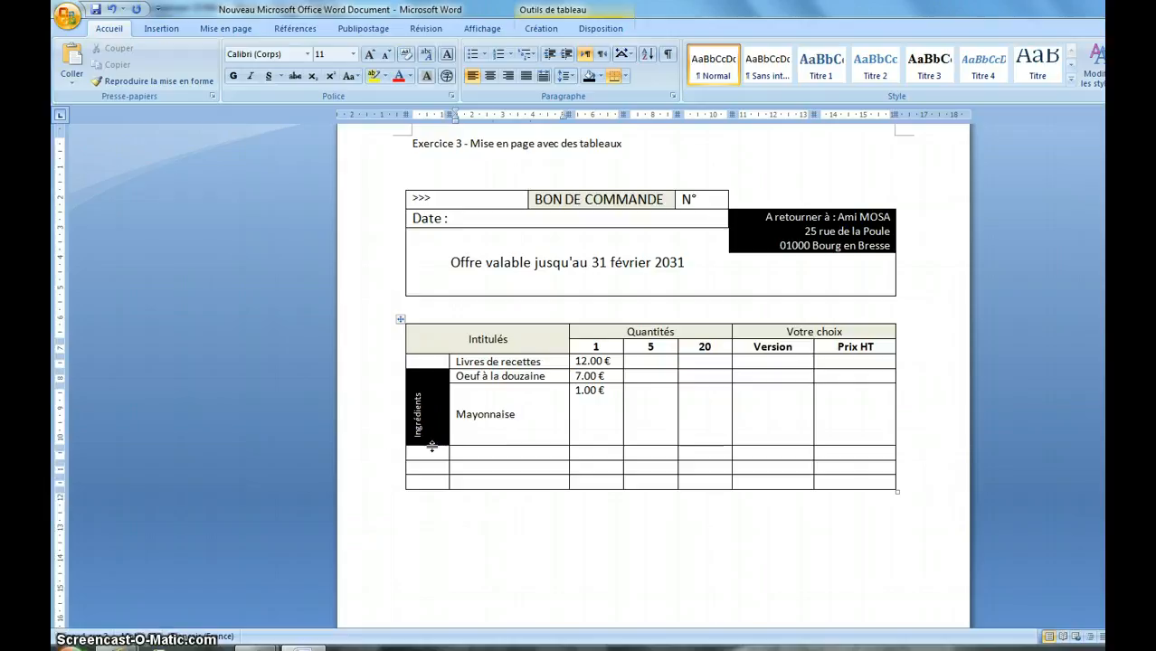
pyautogui.moveTo(432, 426); pyautogui.dragTo(433, 422)
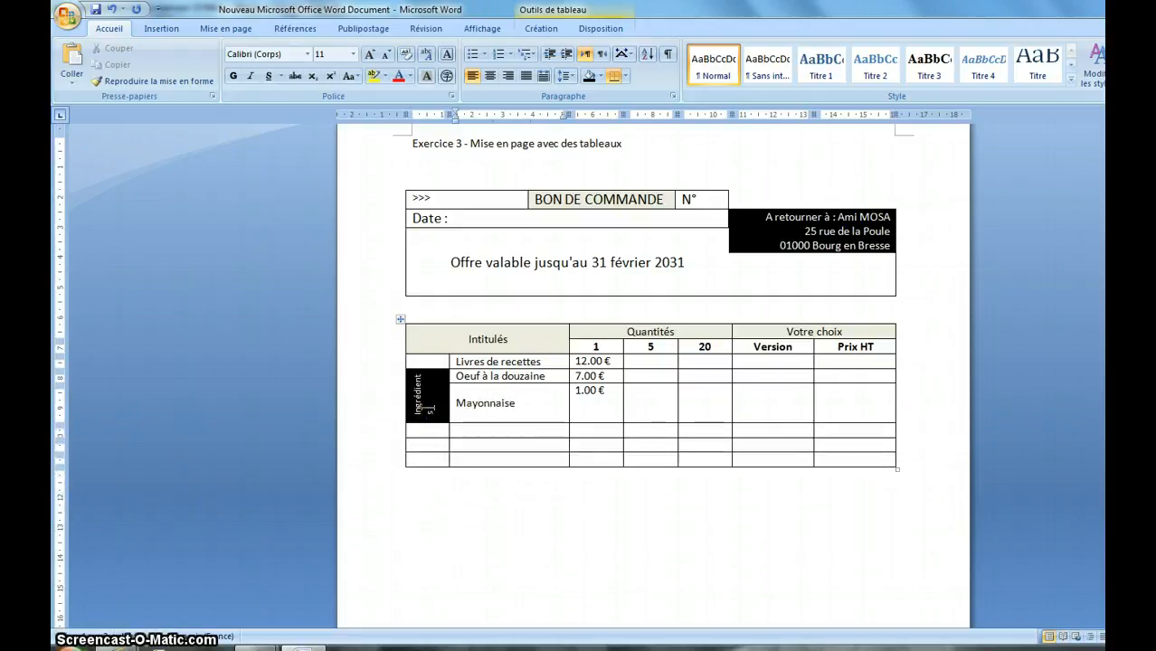
pyautogui.moveTo(427, 421); pyautogui.dragTo(425, 431)
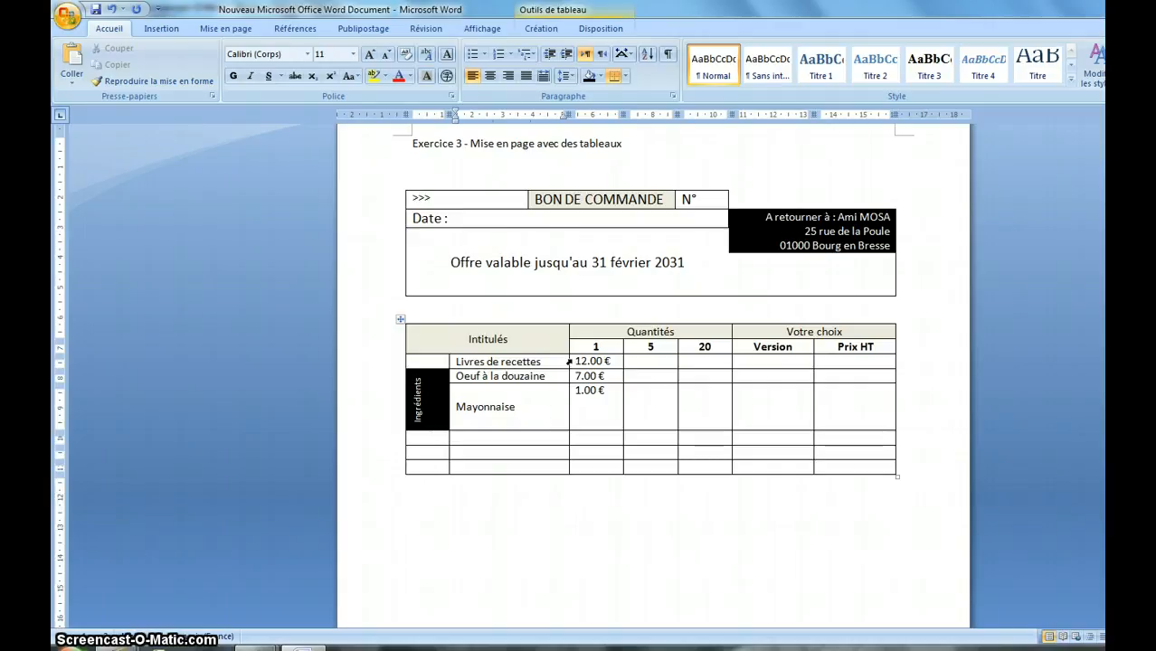
# Align the three quantity 1 prices centre right in their cells, and the Mayonnaise price bottom right
pyautogui.moveTo(576, 360); pyautogui.dragTo(599, 397)
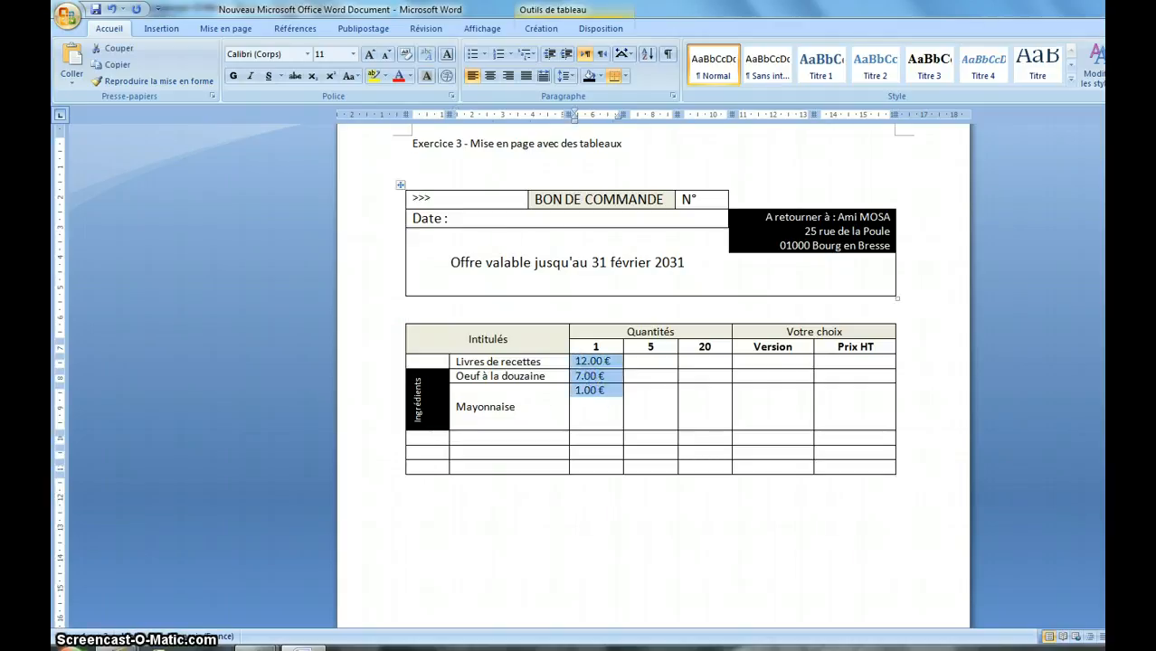
pyautogui.click(607, 34)
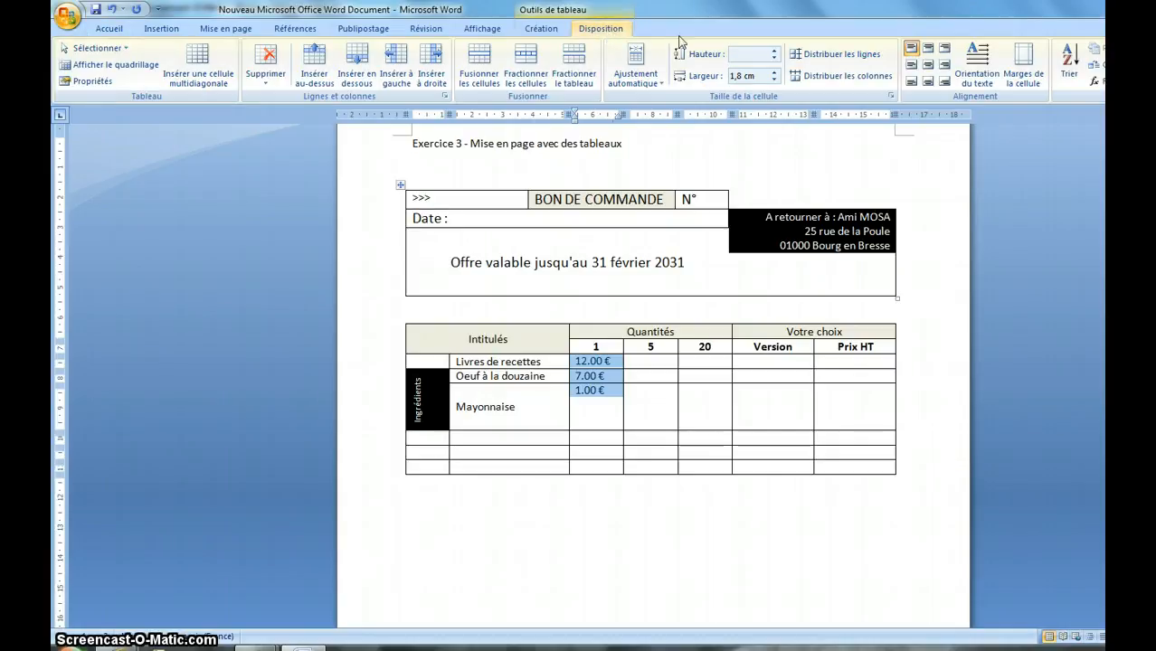
pyautogui.click(941, 65)
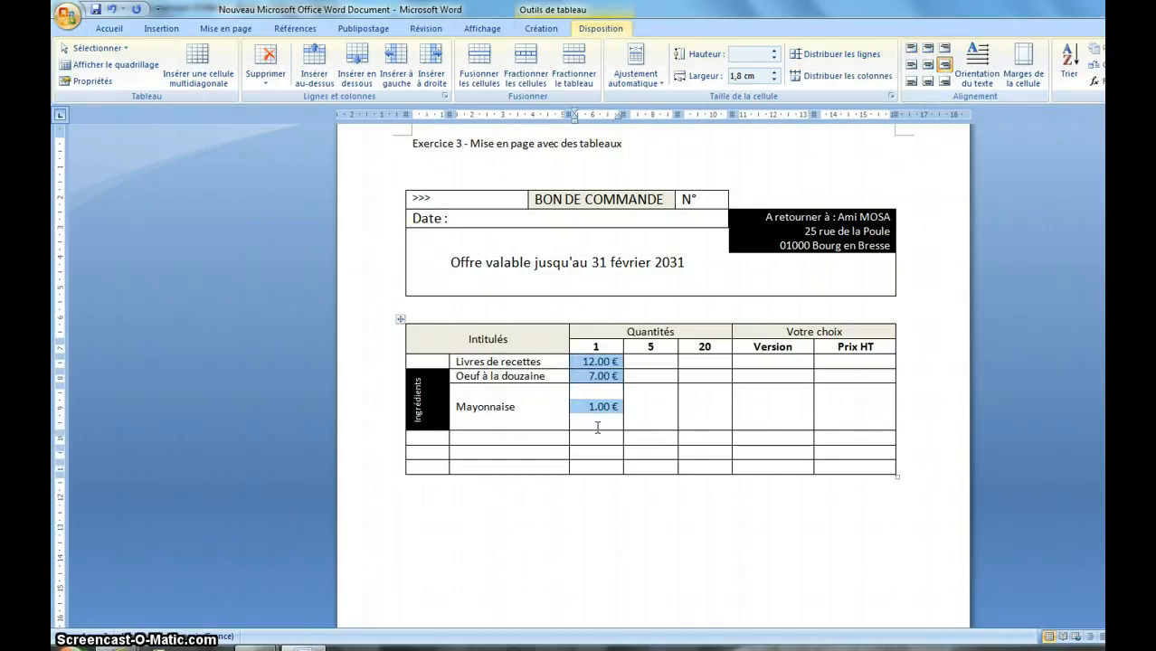
pyautogui.moveTo(588, 407); pyautogui.dragTo(613, 408)
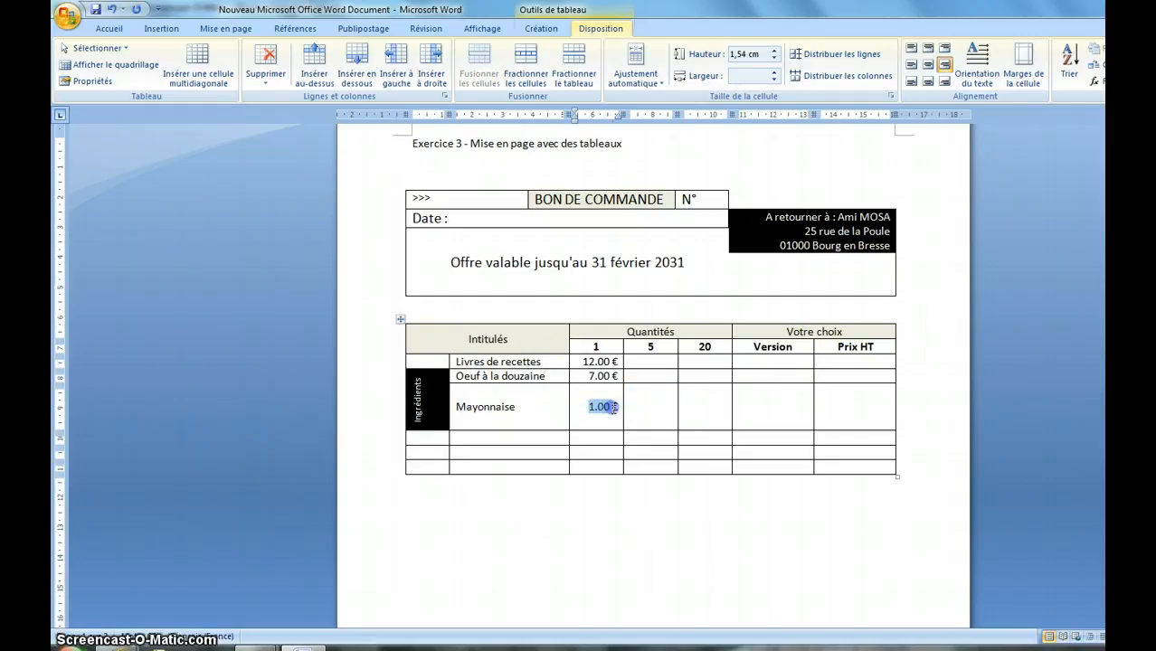
pyautogui.click(945, 82)
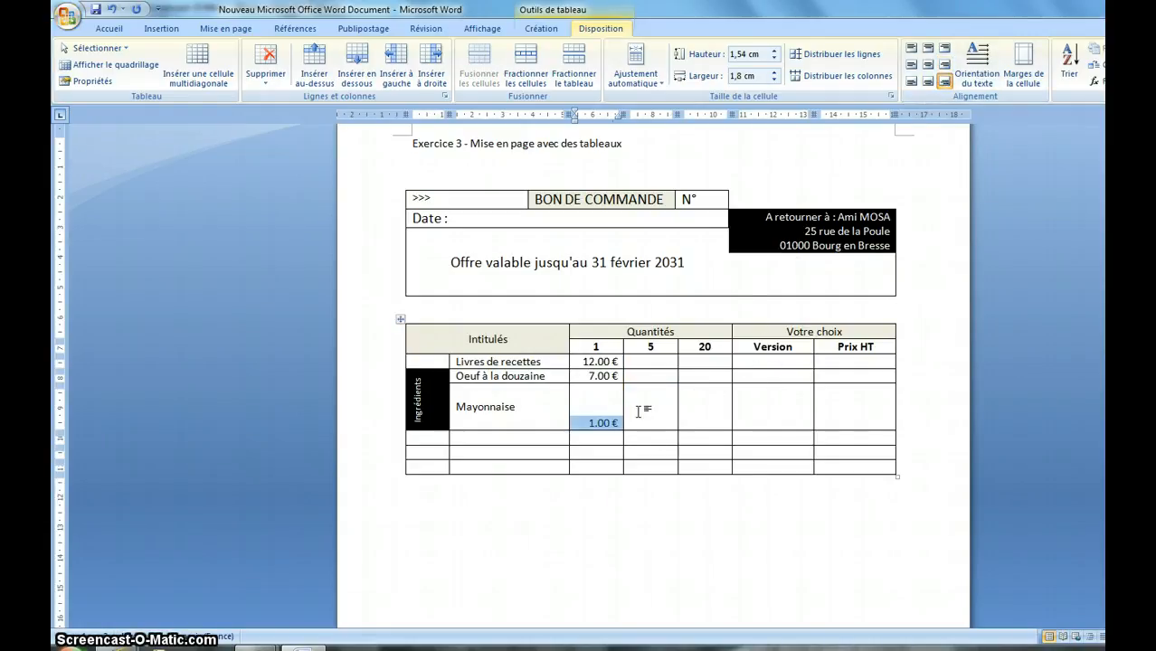
pyautogui.click(638, 411)
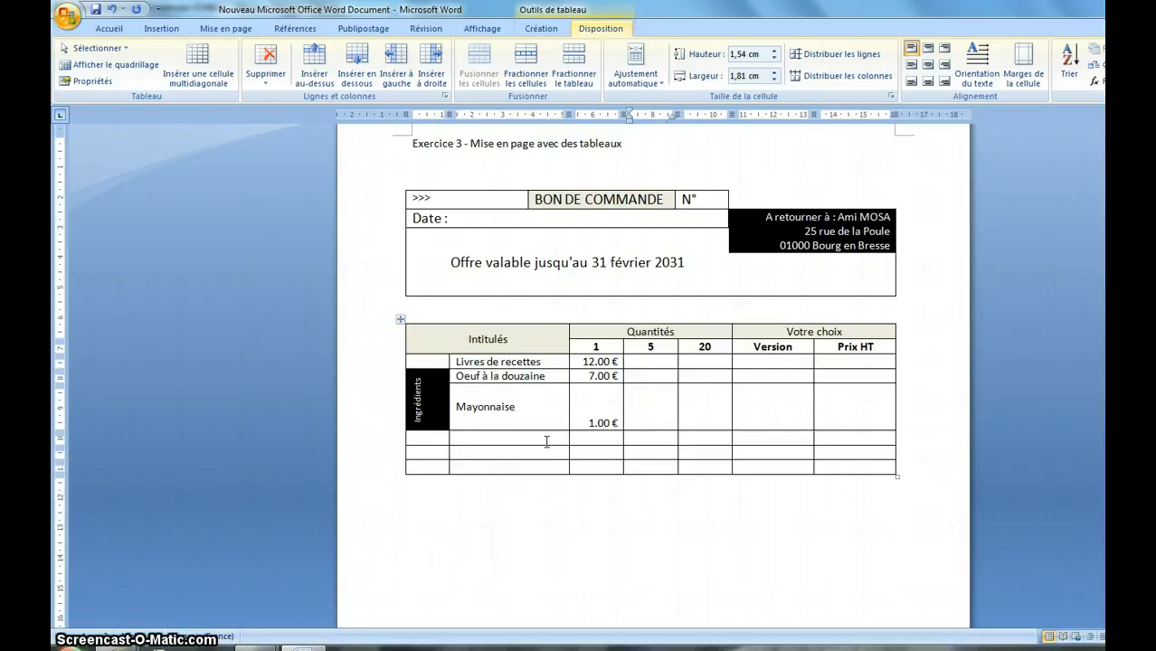
# Enter the prices for quantity 5: 32.00 € for Oeuf à la douzaine, and 4.50 € with 4.00 € two lines below for Mayonnaise
pyautogui.click(660, 362)
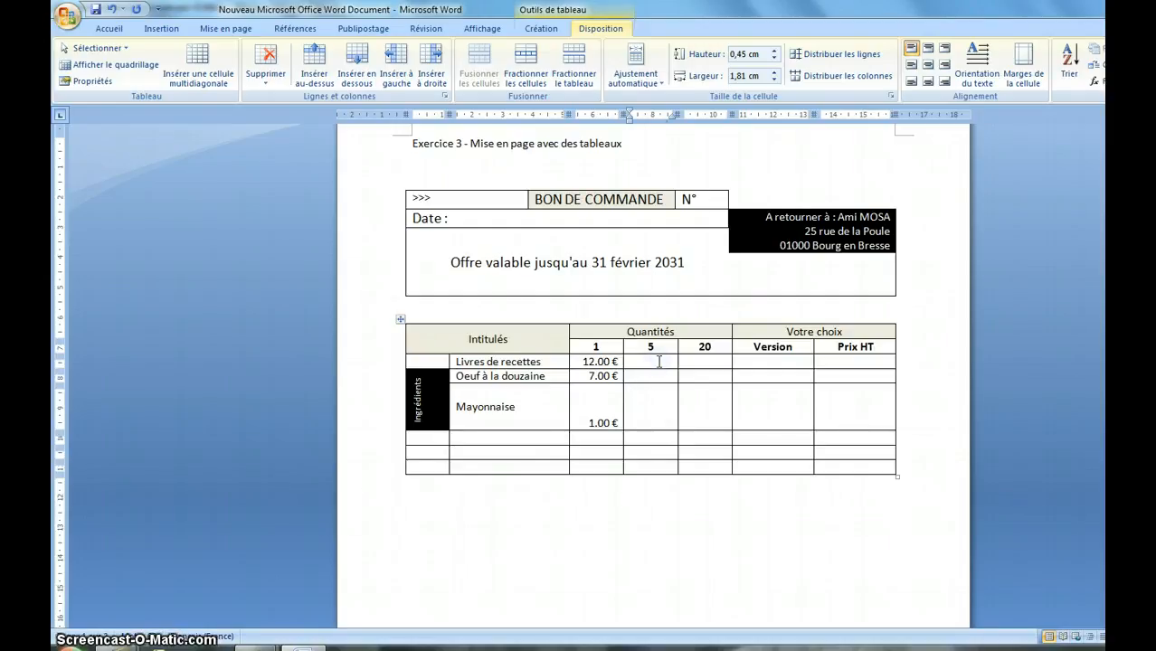
pyautogui.click(646, 378)
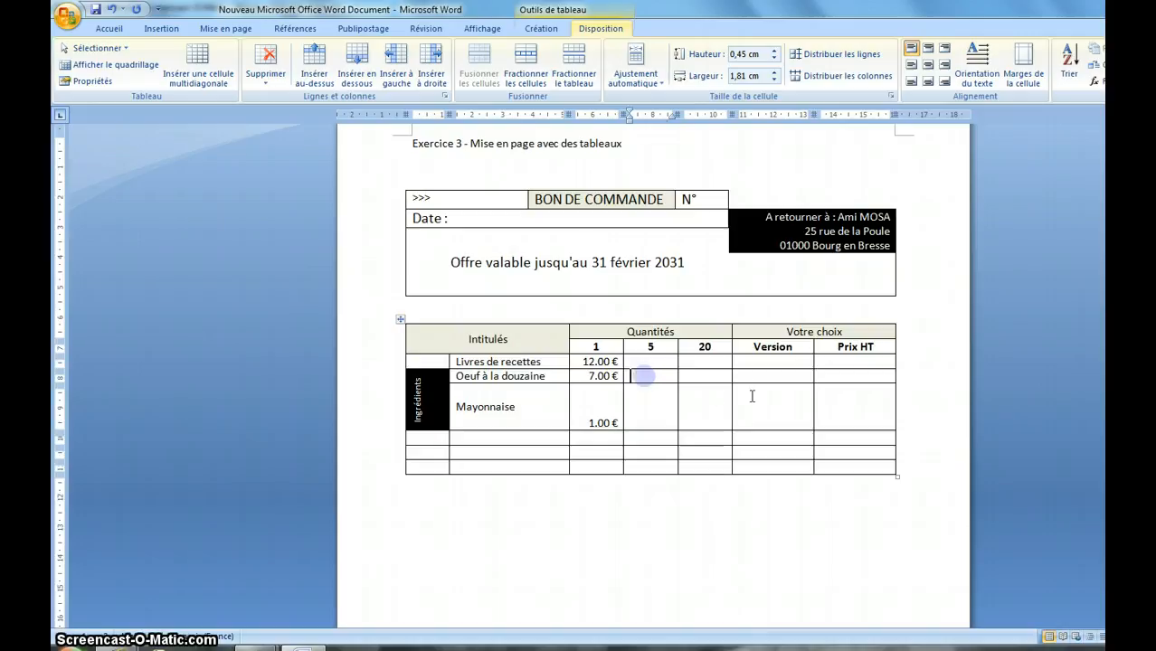
pyautogui.write('32.00 €')
pyautogui.click(667, 408)
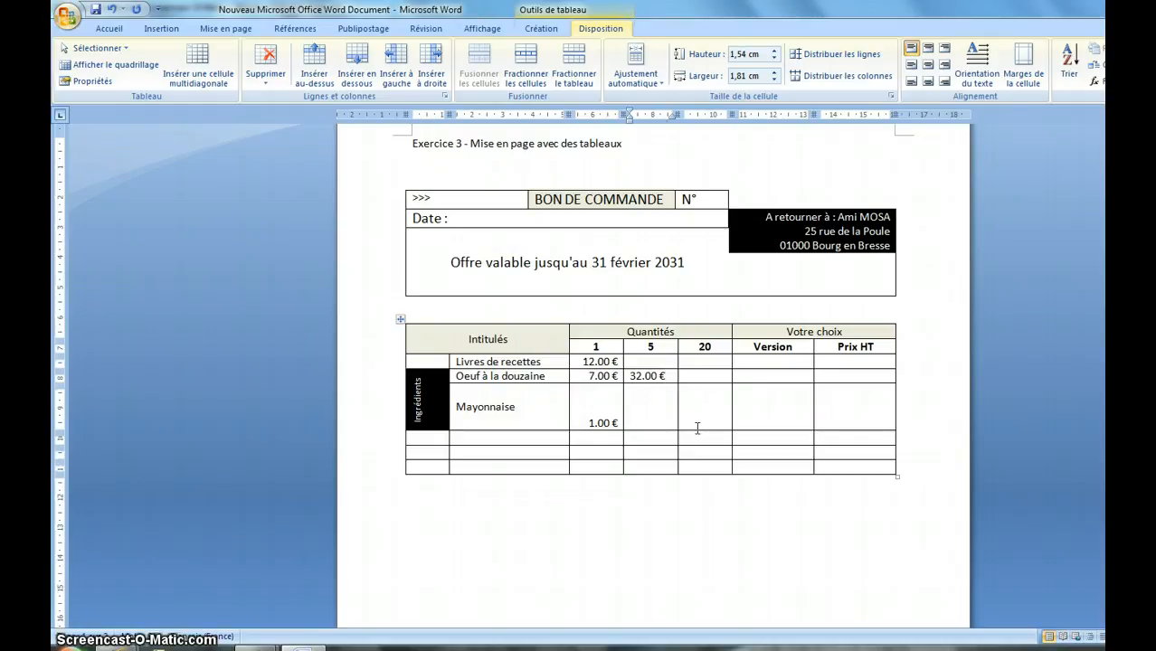
pyautogui.write('4.00 €')
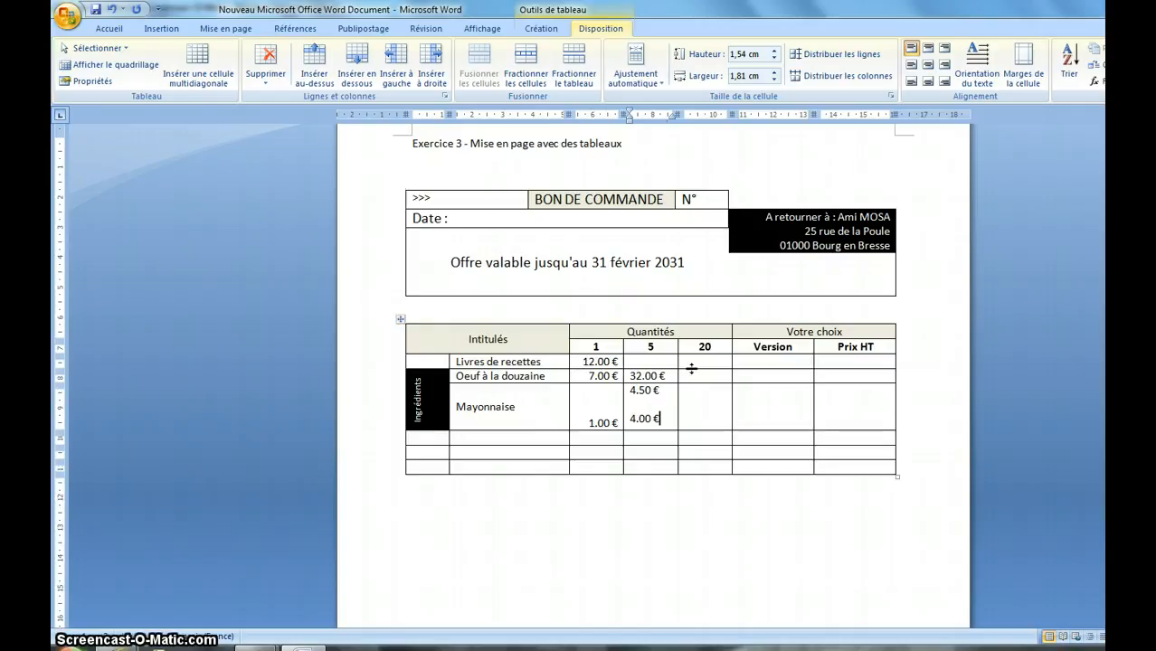
# Enter the prices for quantity 20: 100.00 € for Oeuf à la douzaine, and 16.00 € with 13.00 € two lines below for Mayonnaise
pyautogui.click(693, 376)
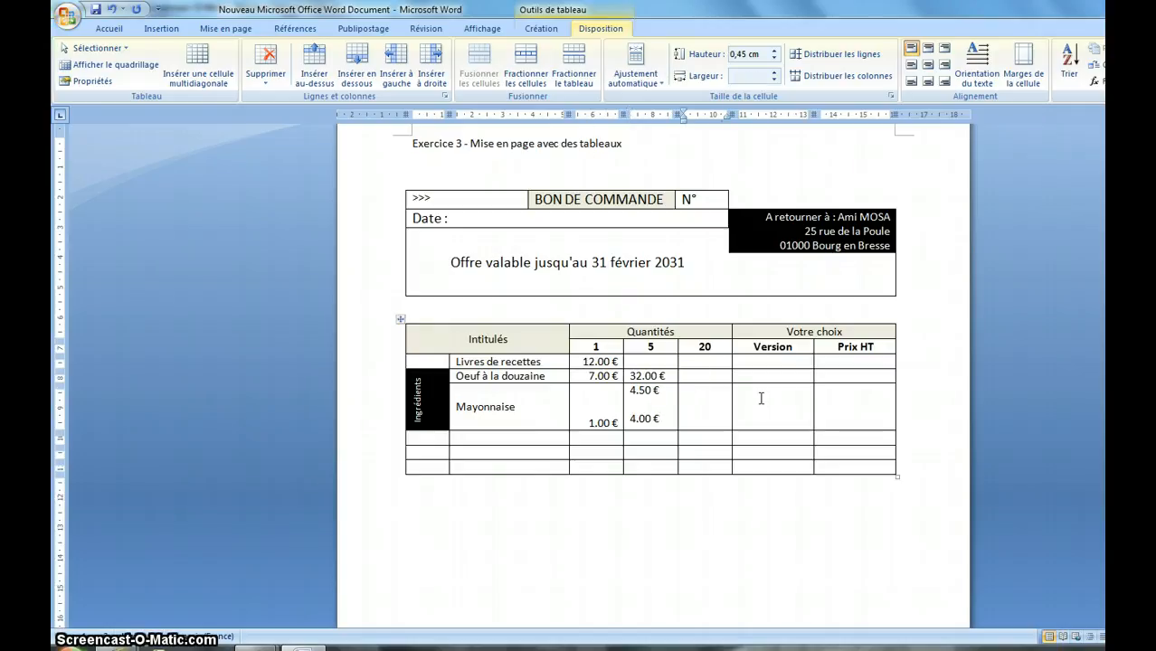
pyautogui.write('100.00')
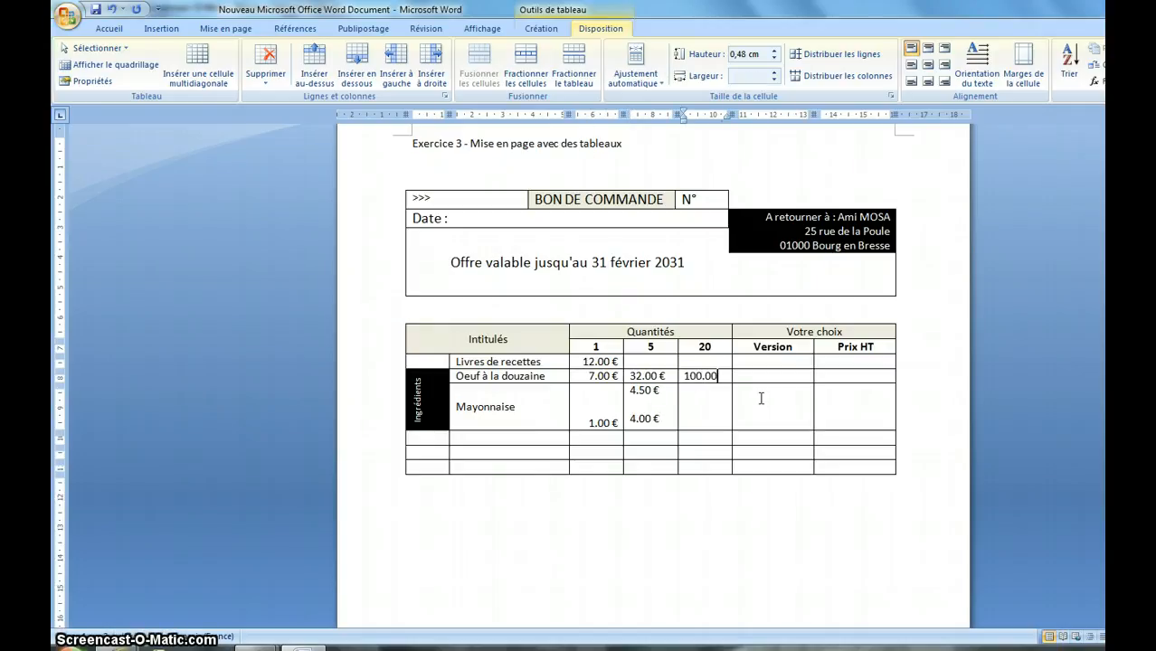
pyautogui.write(' €')
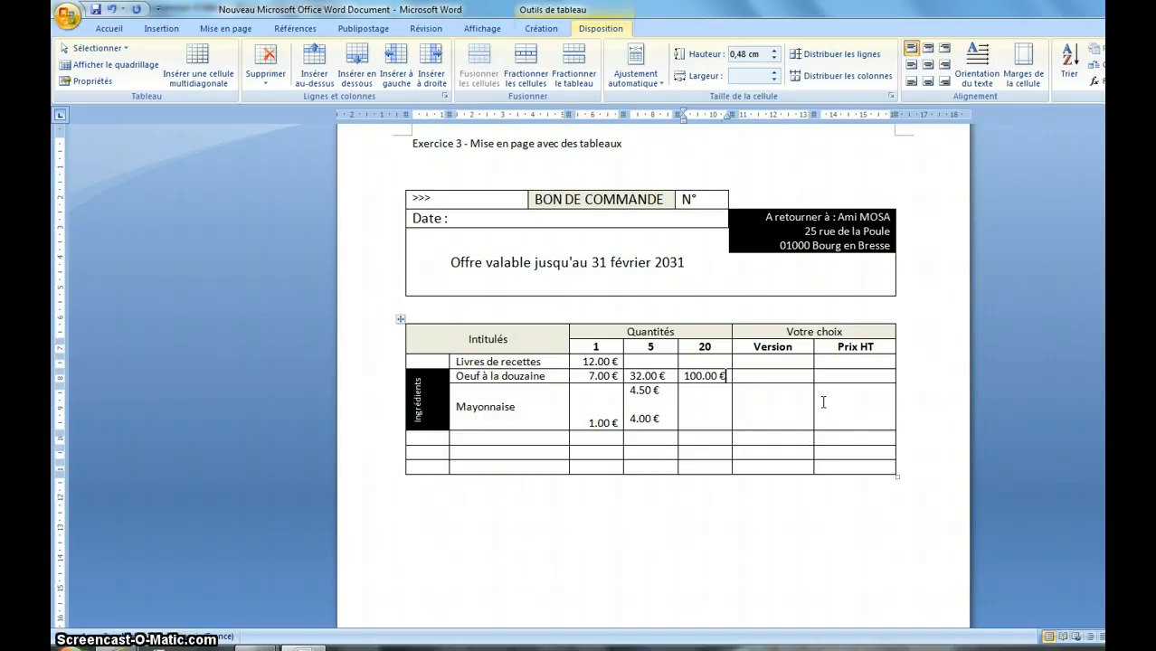
pyautogui.click(694, 399)
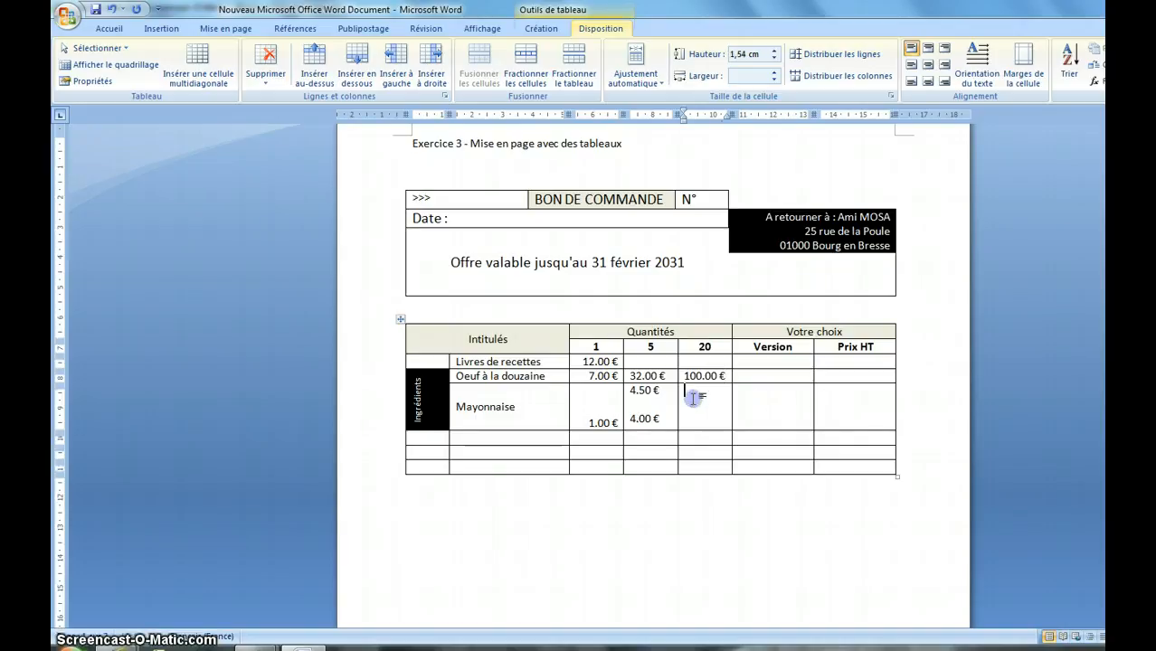
pyautogui.write('16.00 €')
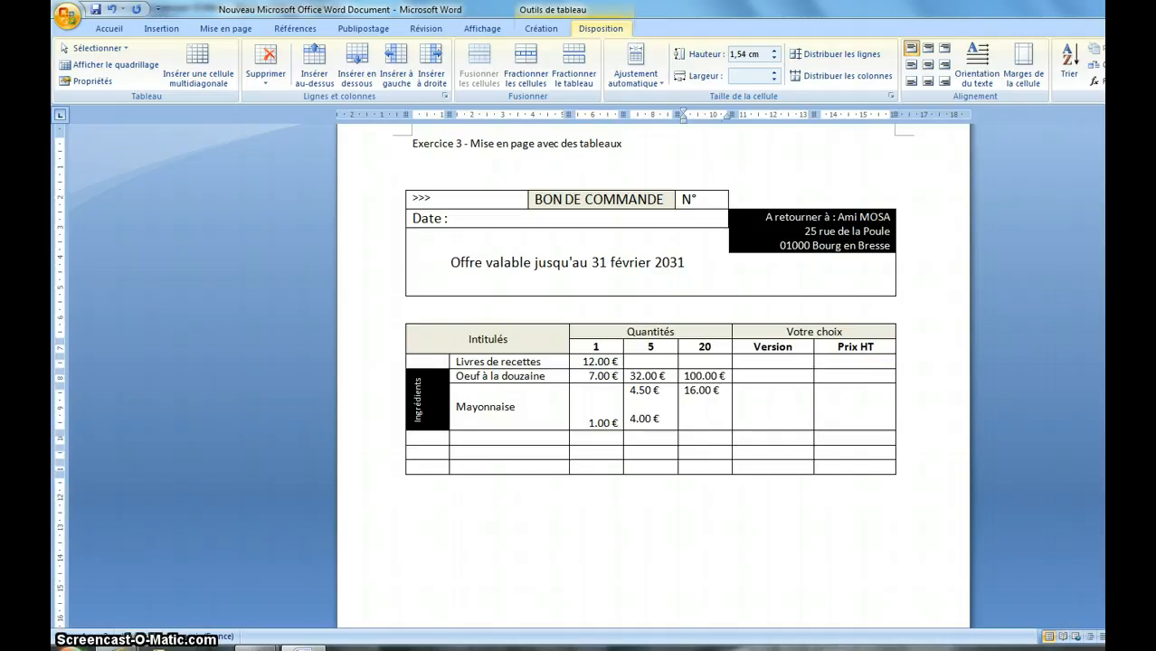
pyautogui.click(696, 398)
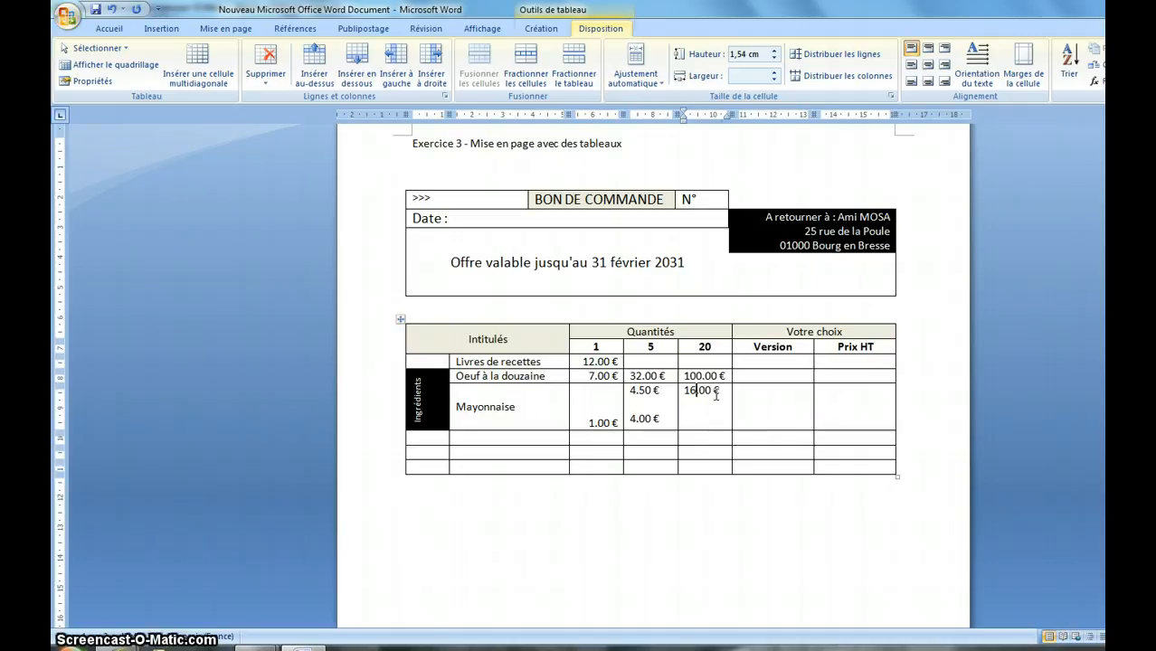
pyautogui.write('.')
pyautogui.write('13.0')
# Align the quantity 5 and 20 prices of Oeuf à la douzaine and Mayonnaise to the top right of their cells
pyautogui.moveTo(630, 376); pyautogui.dragTo(716, 409)
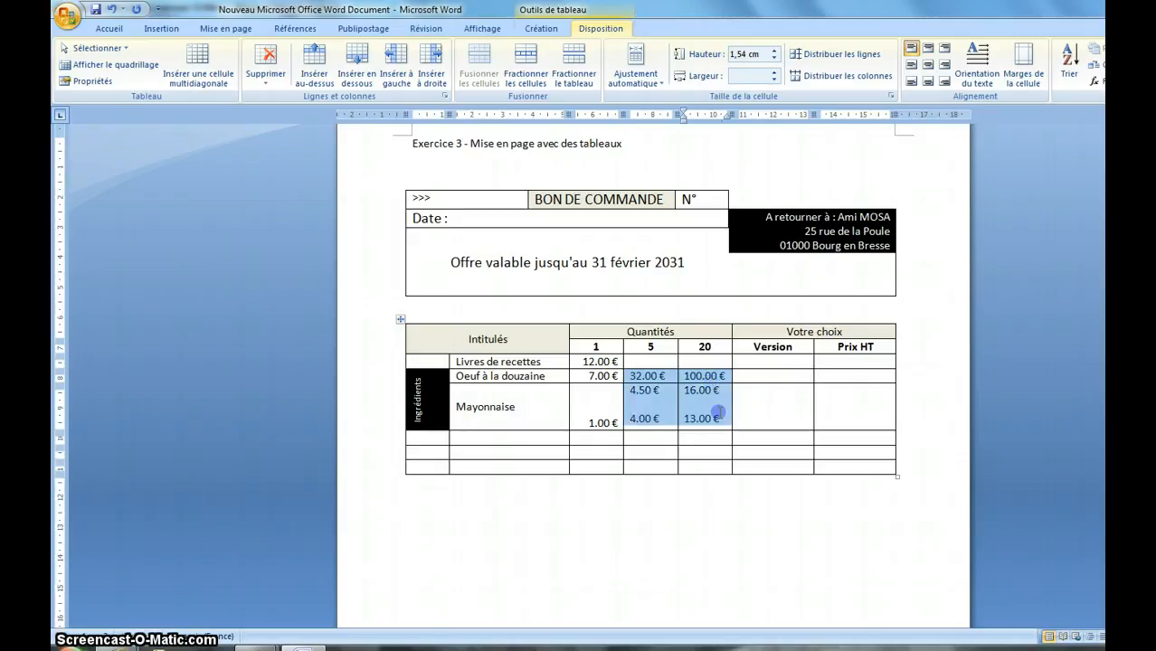
pyautogui.click(944, 51)
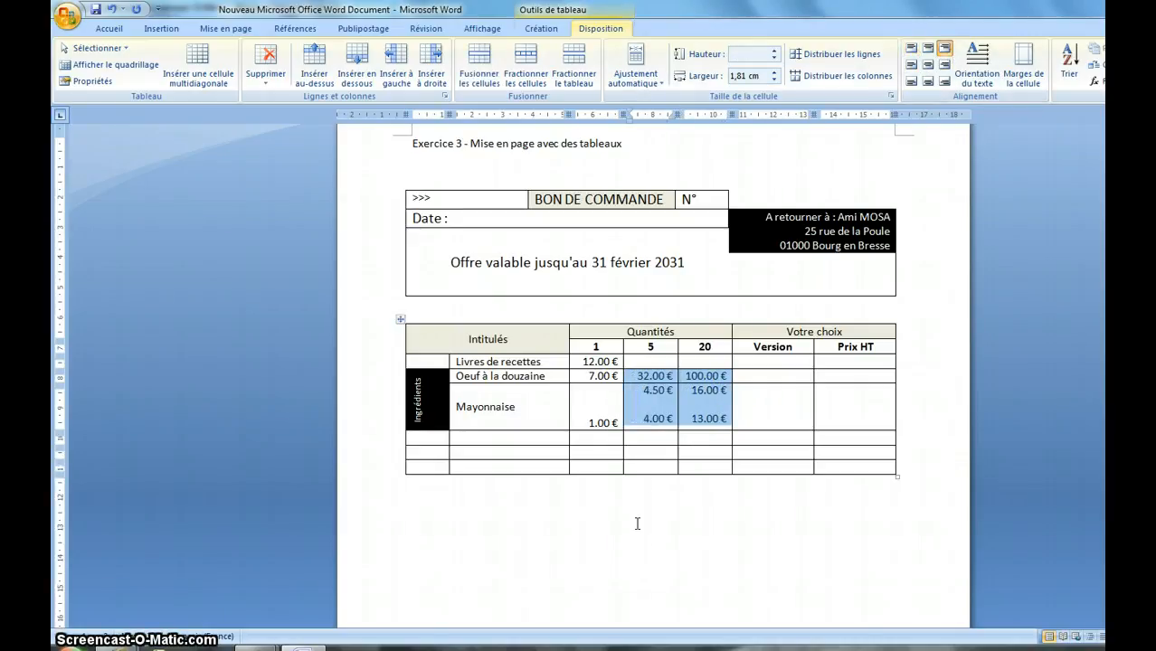
pyautogui.click(755, 412)
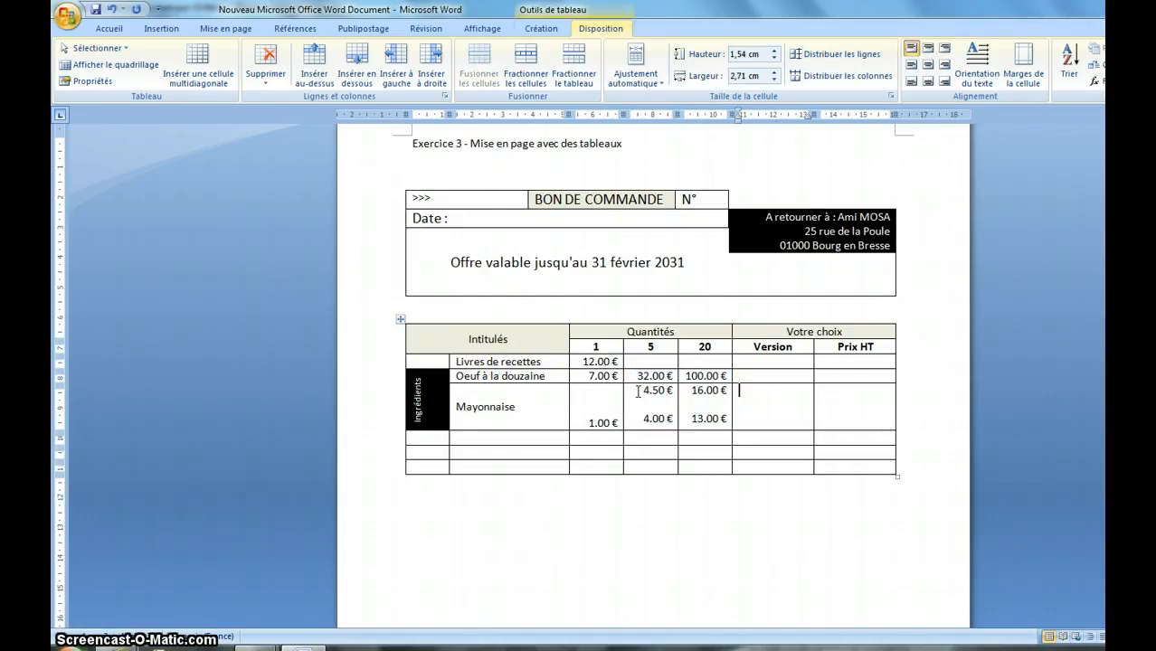
# Apply double strikethrough to the 4.50 € Mayonnaise price for quantity 5
pyautogui.moveTo(639, 390); pyautogui.dragTo(674, 393)
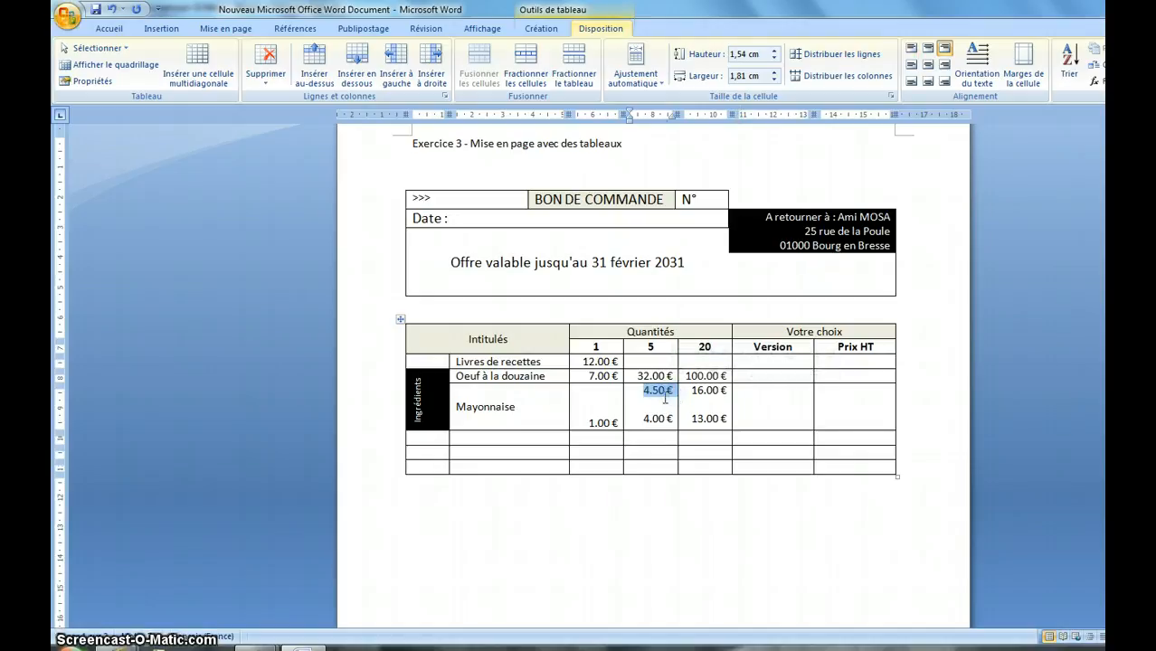
pyautogui.click(109, 28)
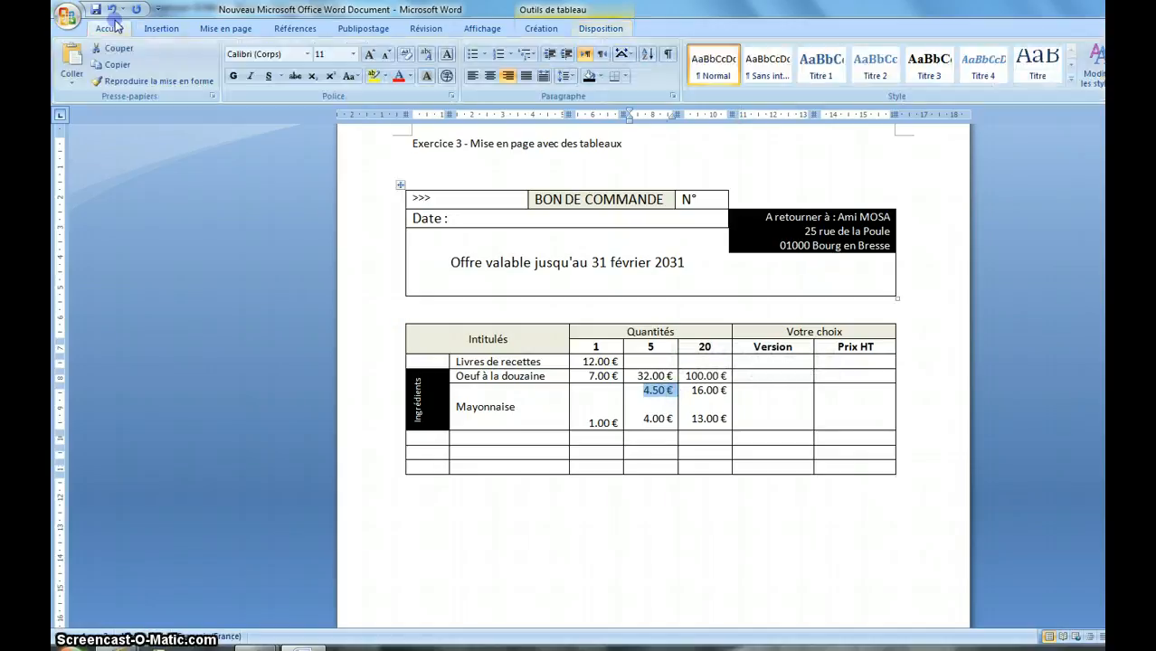
pyautogui.click(451, 101)
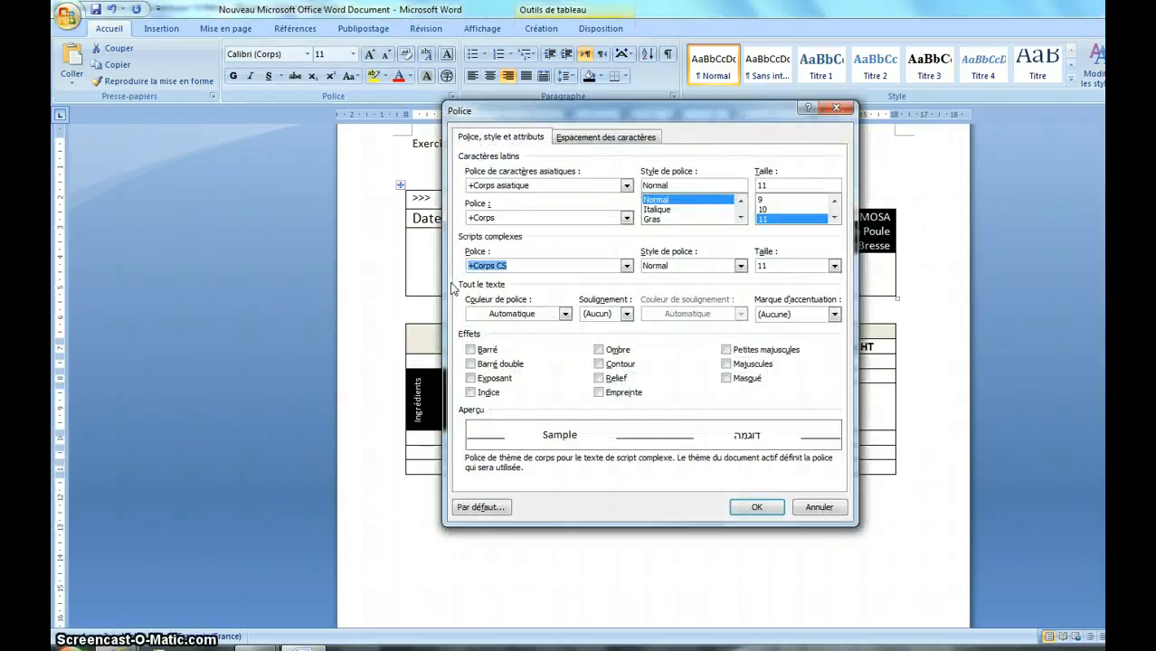
pyautogui.click(472, 364)
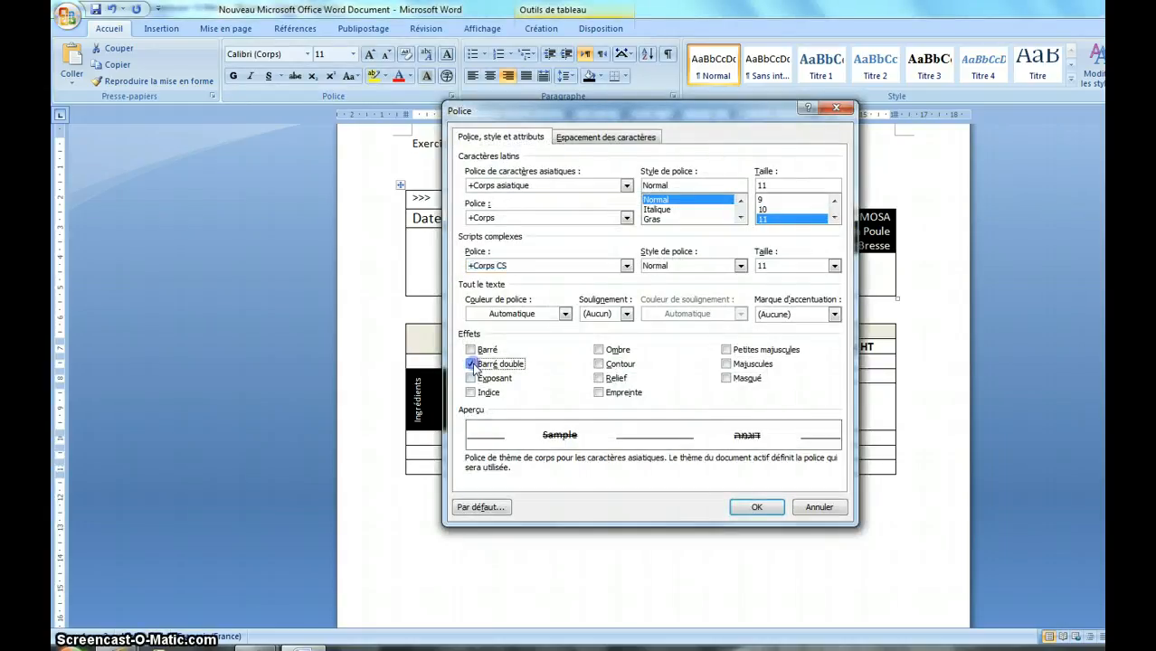
pyautogui.click(757, 508)
pyautogui.click(724, 493)
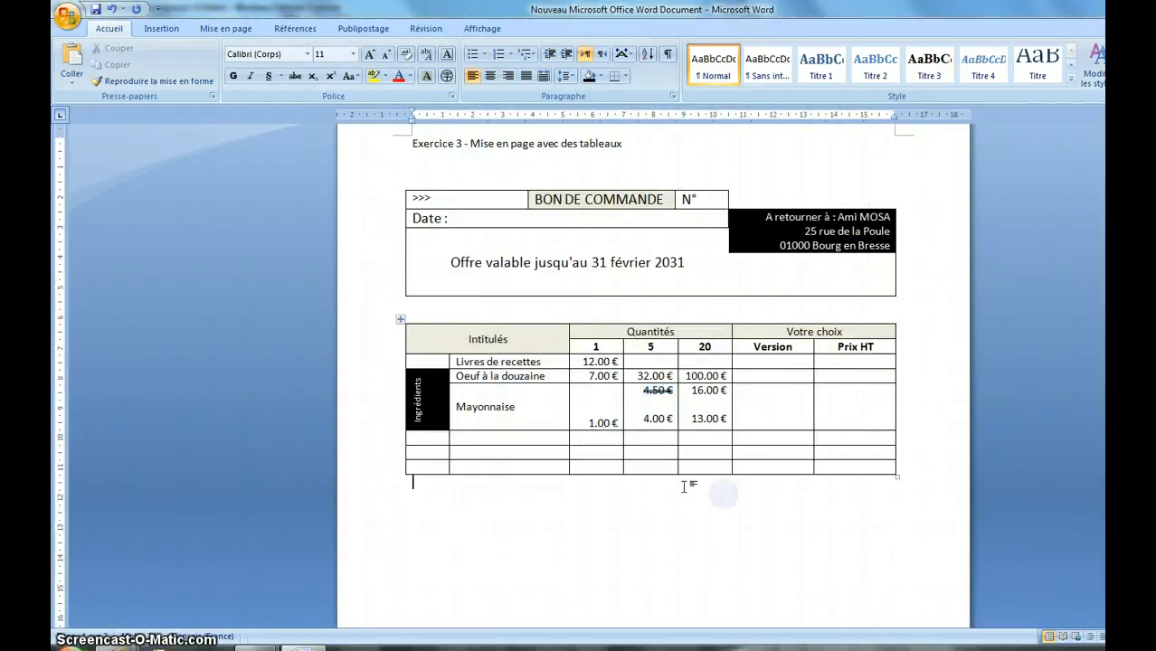
# Apply double strikethrough to the 16.00 € Mayonnaise price for quantity 20
pyautogui.moveTo(691, 391); pyautogui.dragTo(733, 391)
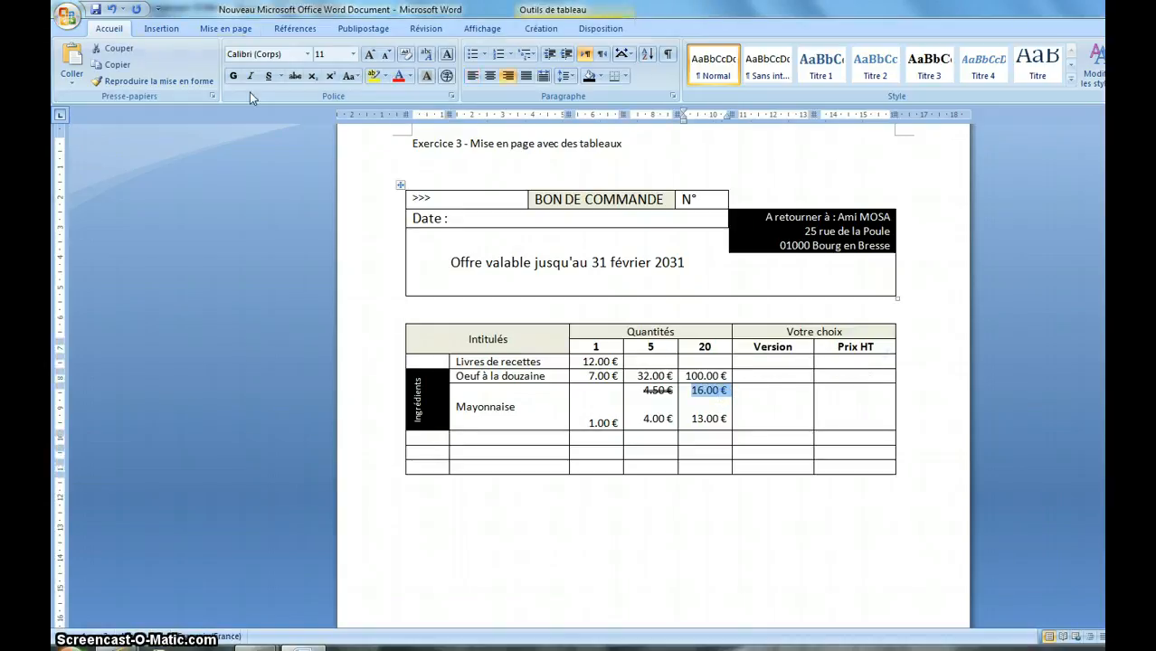
pyautogui.click(451, 96)
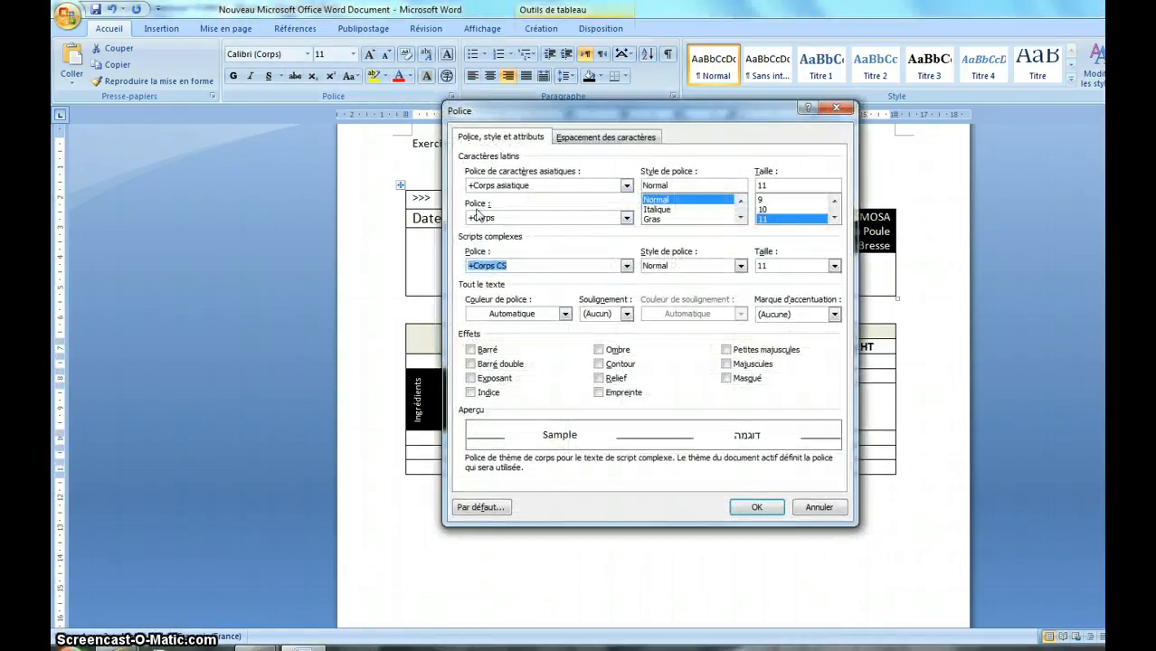
pyautogui.click(471, 363)
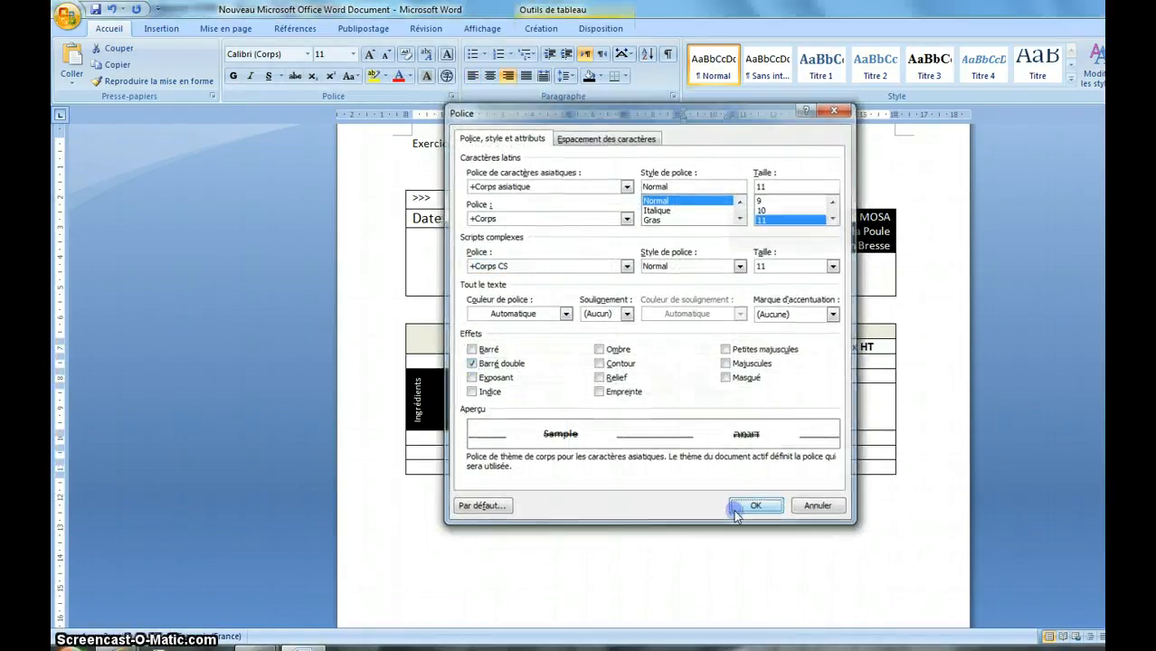
pyautogui.click(738, 507)
# Make the Mayonnaise price for quantity 1 bold
pyautogui.click(590, 395)
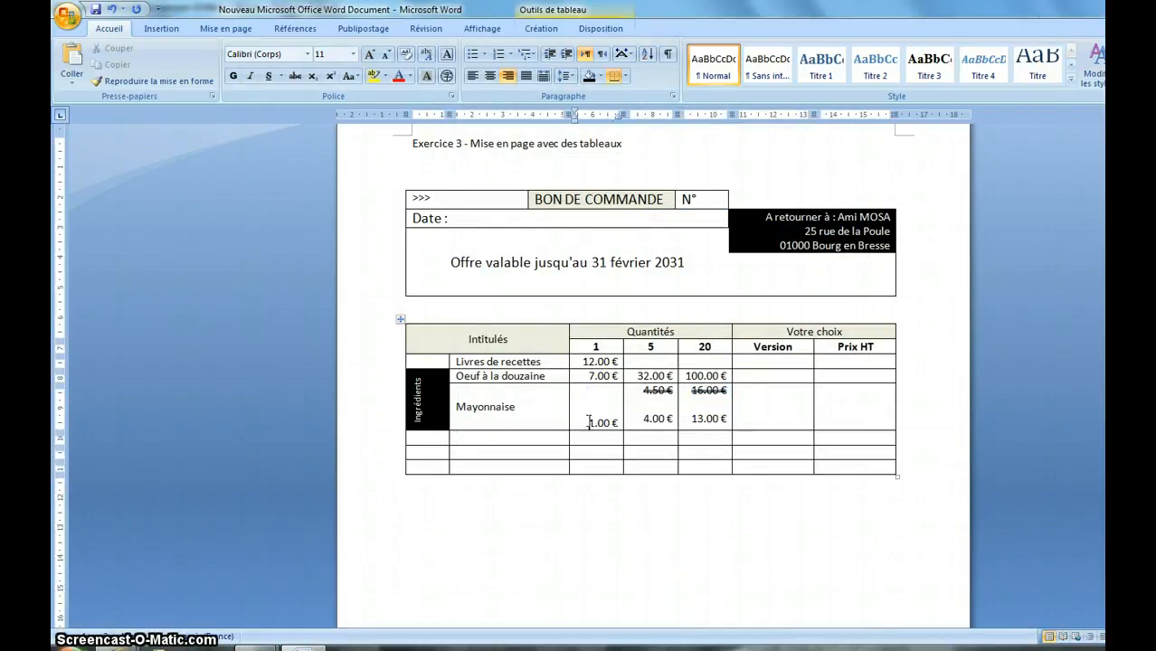
pyautogui.moveTo(588, 423); pyautogui.dragTo(618, 425)
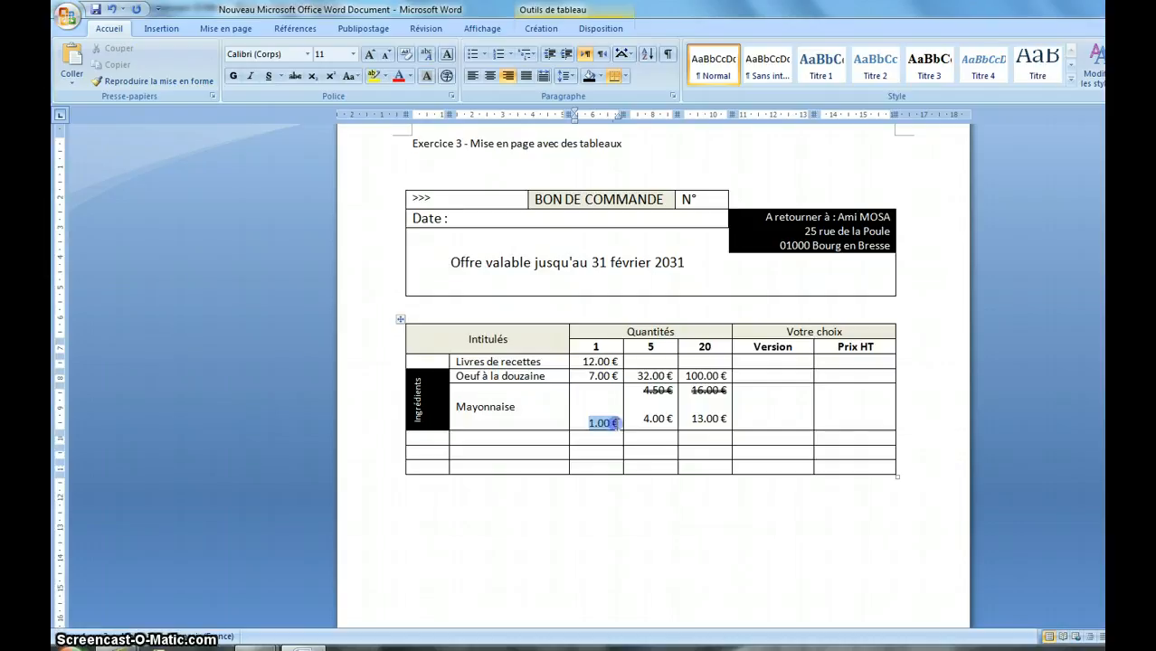
pyautogui.click(635, 403)
# Enter "Nous consulter" in the quantity 5 cell of the Livres de recettes row
pyautogui.click(637, 363)
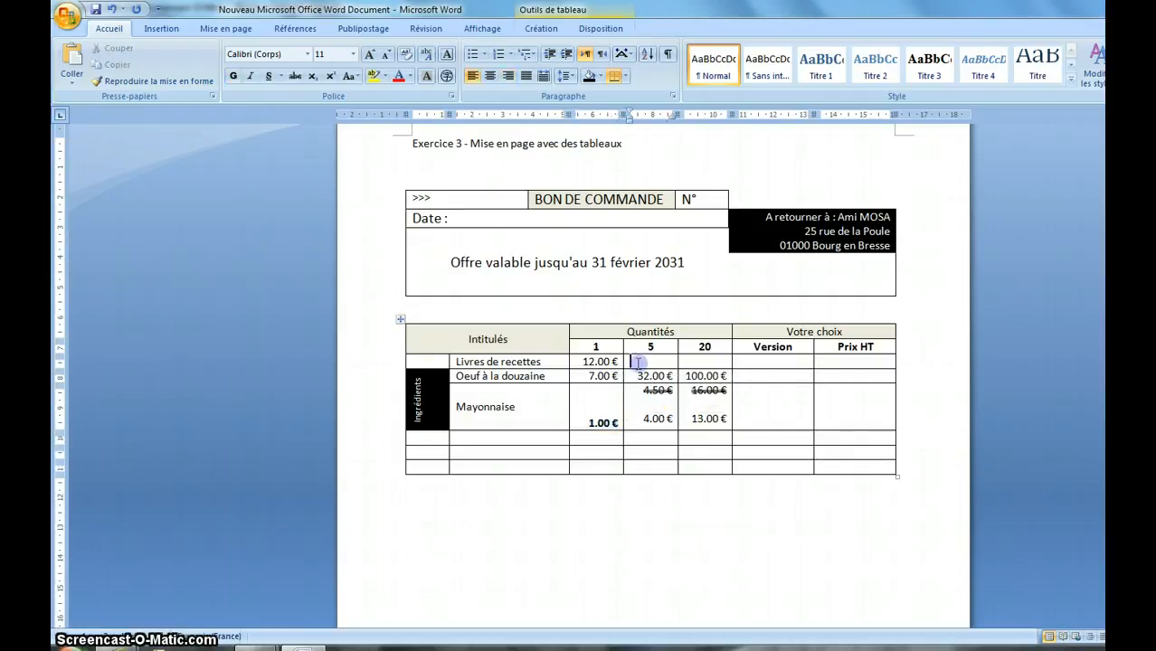
pyautogui.write('Nous')
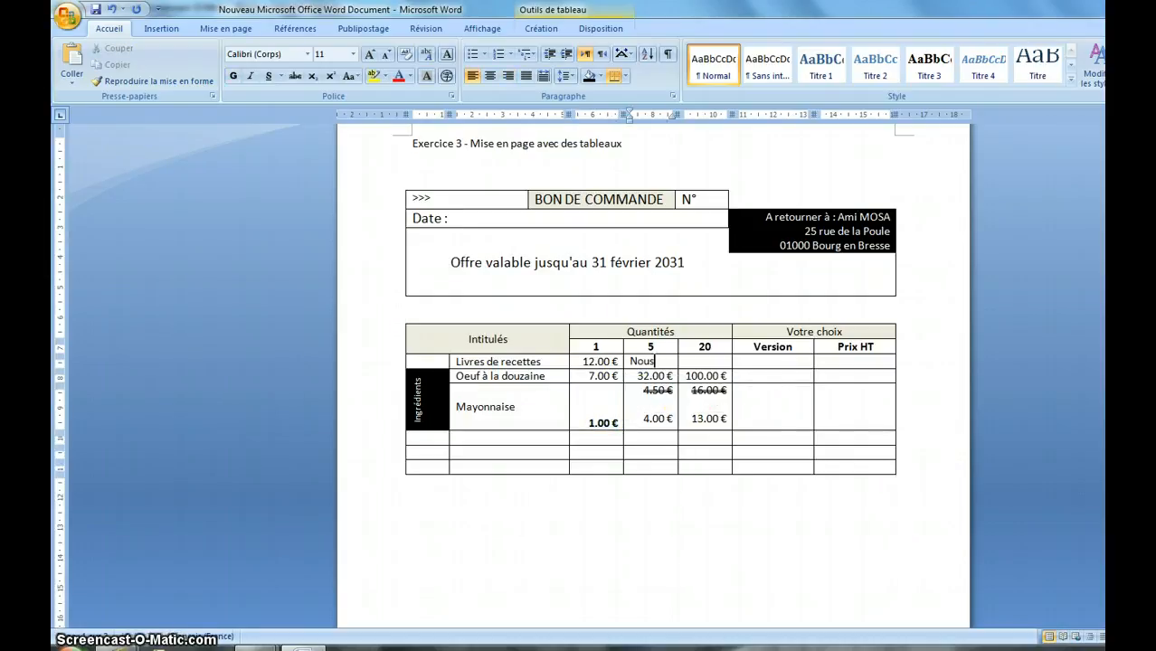
pyautogui.write(' consulter')
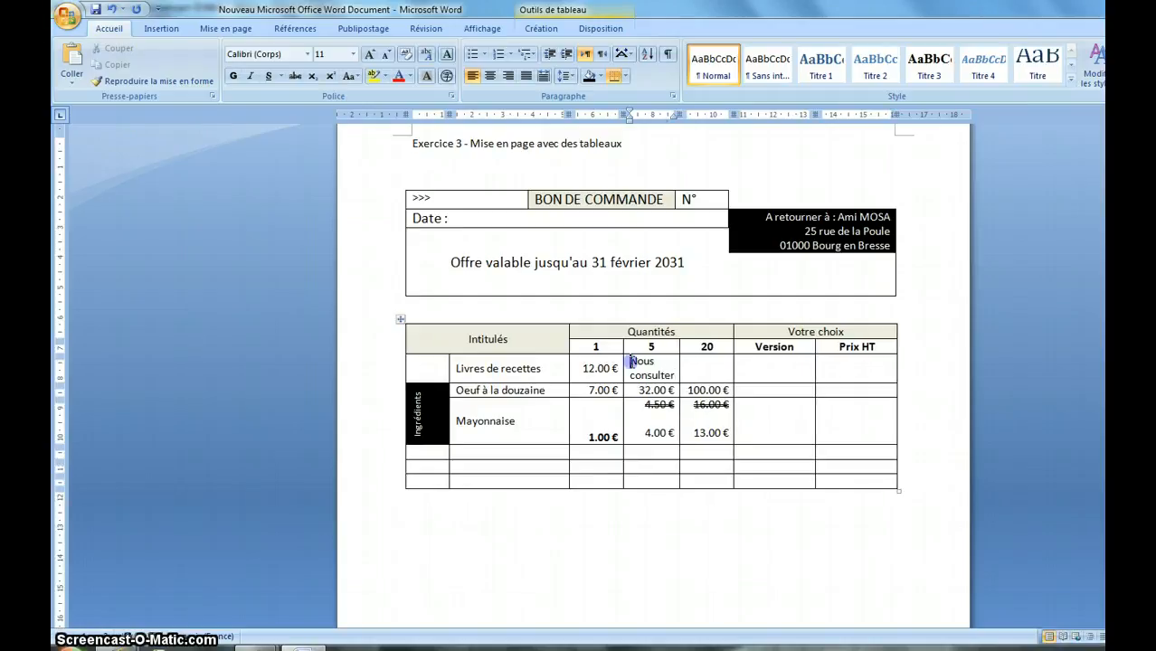
# Copy the "Nous consulter" text into the quantity 20 cell of the Livres de recettes row
pyautogui.moveTo(631, 362); pyautogui.dragTo(674, 375)
pyautogui.hotkey('ctrl', 'c')
pyautogui.rightClick(652, 371)
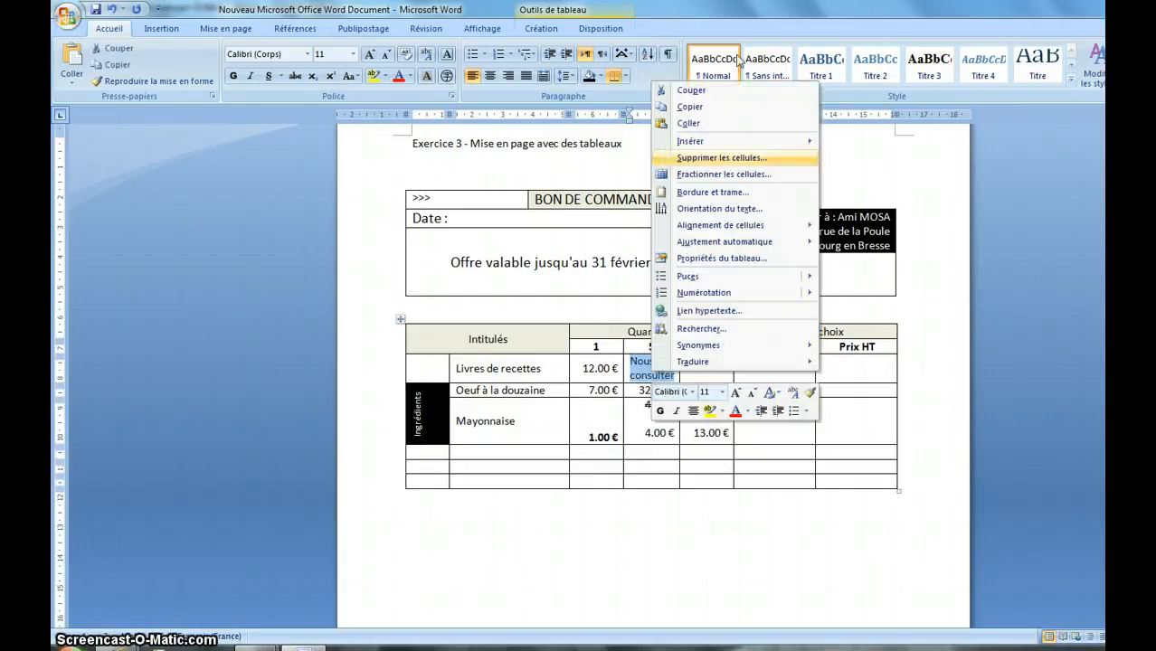
pyautogui.click(689, 106)
pyautogui.click(687, 362)
pyautogui.rightClick(687, 364)
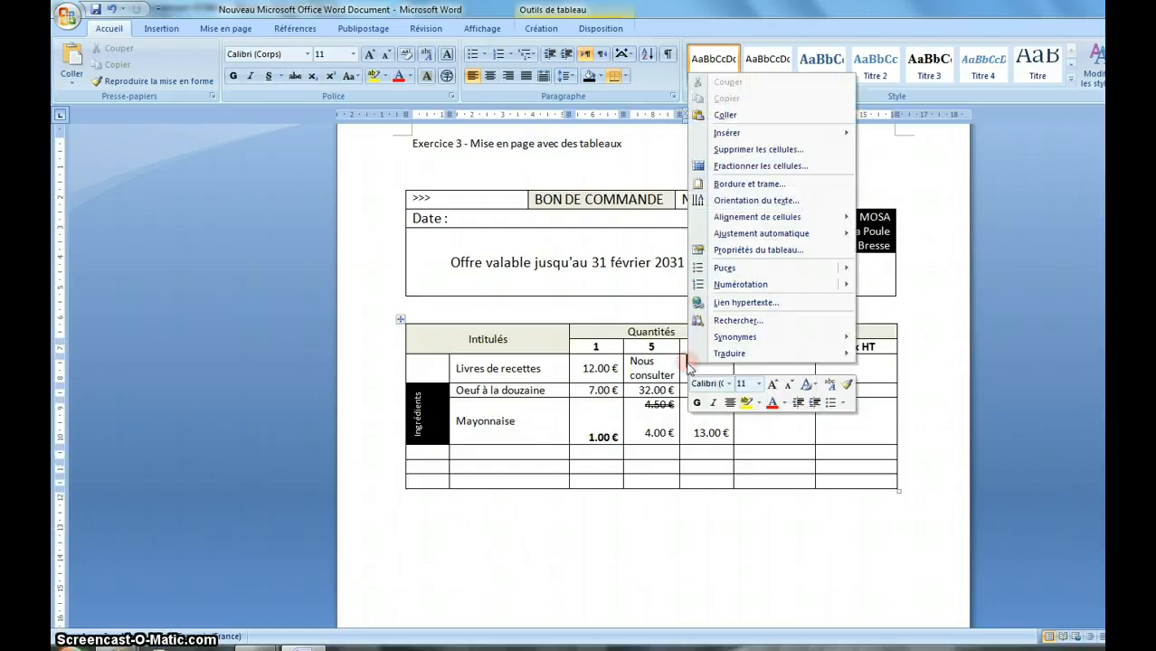
pyautogui.click(737, 113)
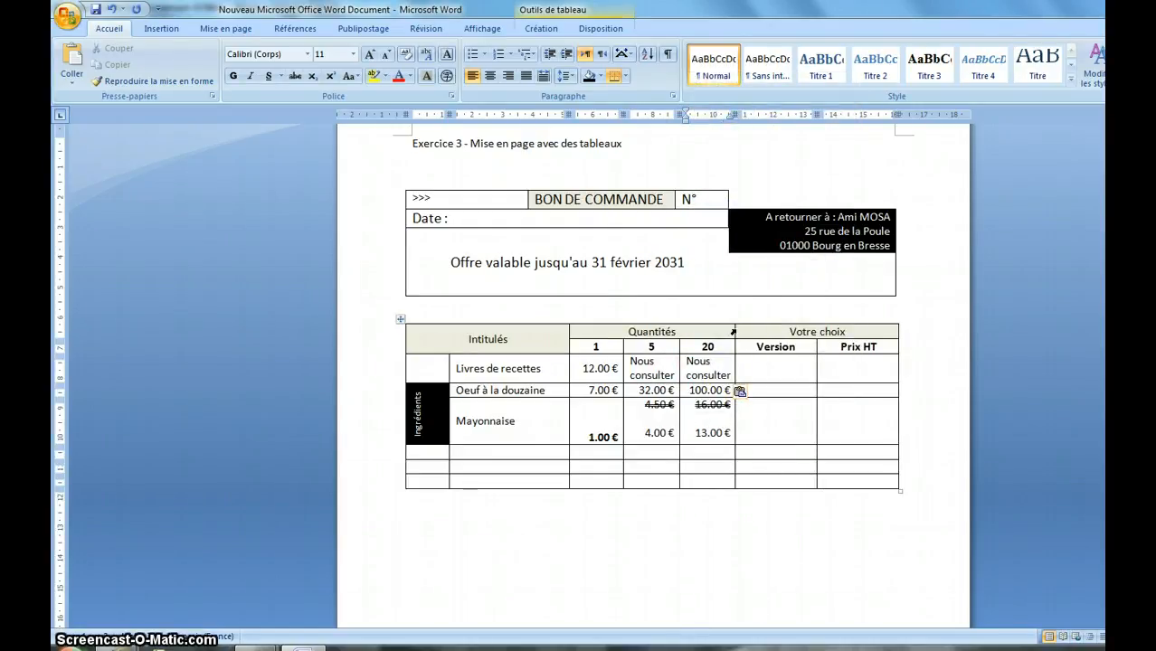
# Widen the quantity 20 and quantity 5 columns so they are nearly equal and leave more room around "Nous consulter"
pyautogui.moveTo(732, 332); pyautogui.dragTo(750, 332)
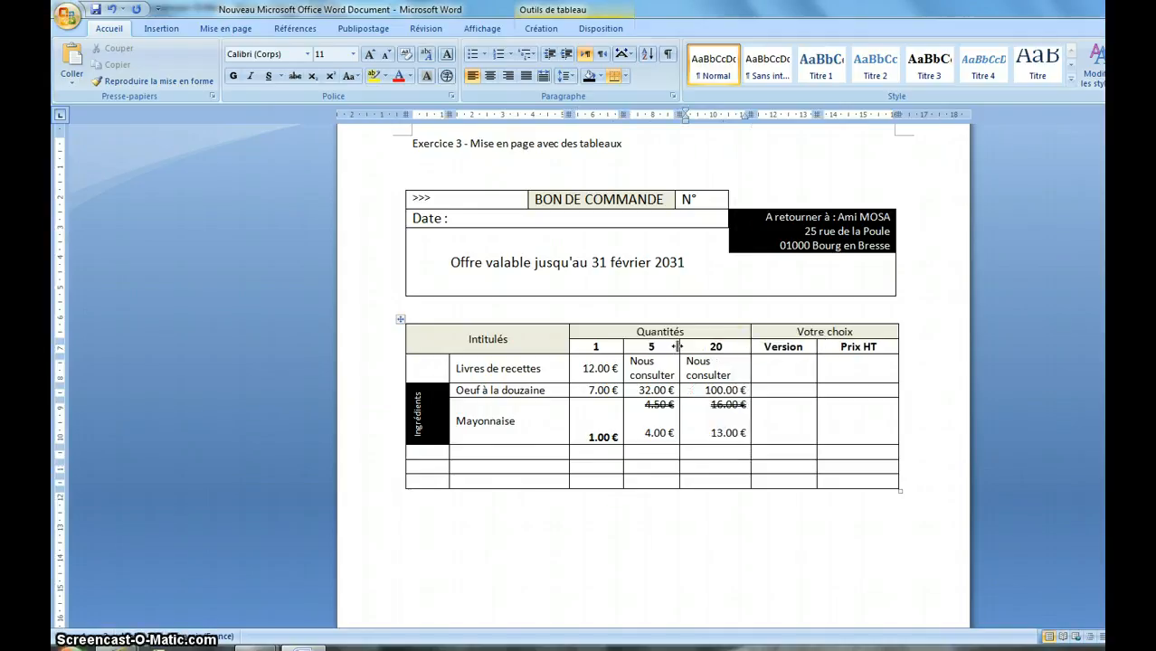
pyautogui.moveTo(677, 346); pyautogui.dragTo(679, 346)
pyautogui.moveTo(691, 346); pyautogui.dragTo(692, 346)
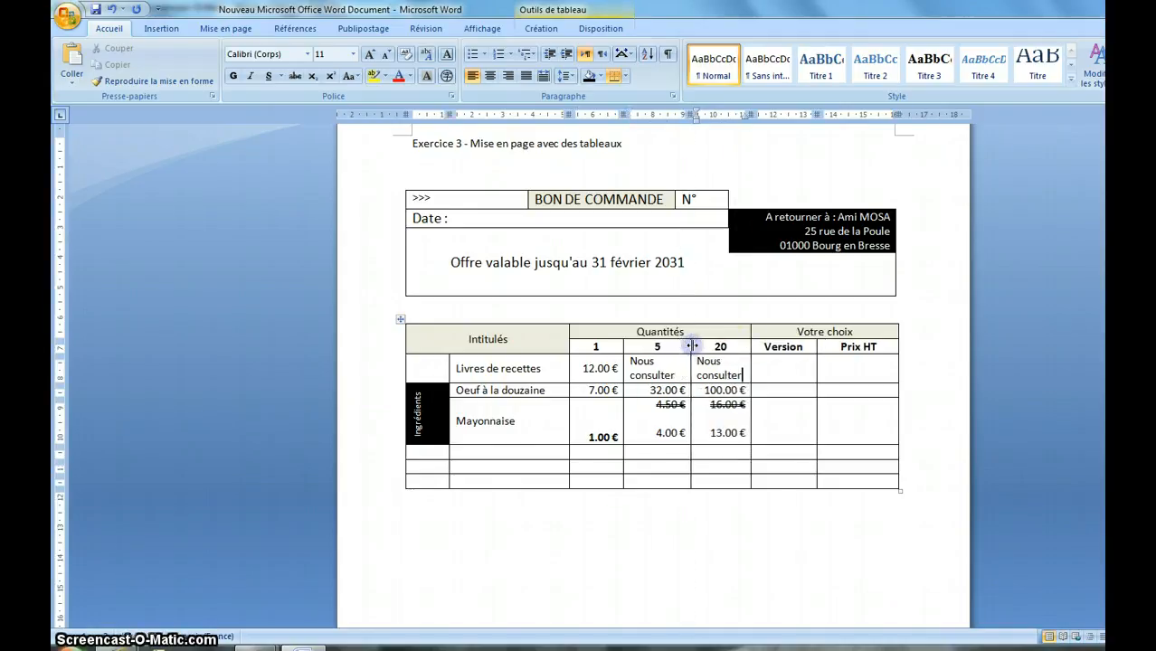
pyautogui.click(728, 419)
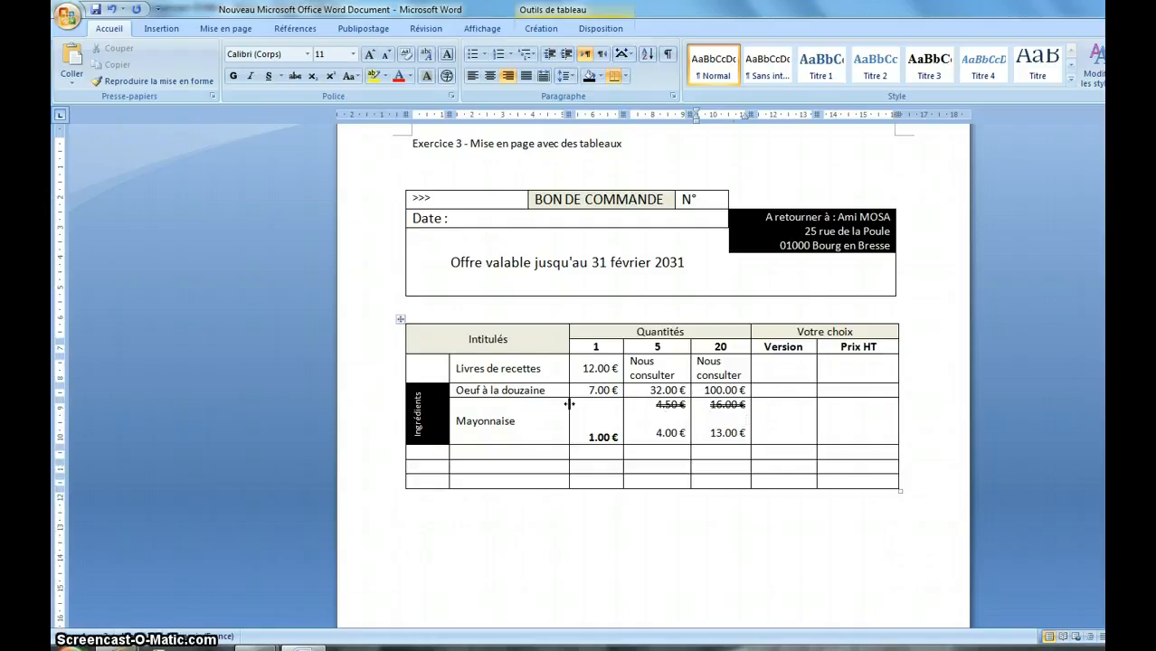
# Cross out the quantity 5 cell of Livres de recettes with both diagonal borders, applied to the cell only
pyautogui.click(623, 361)
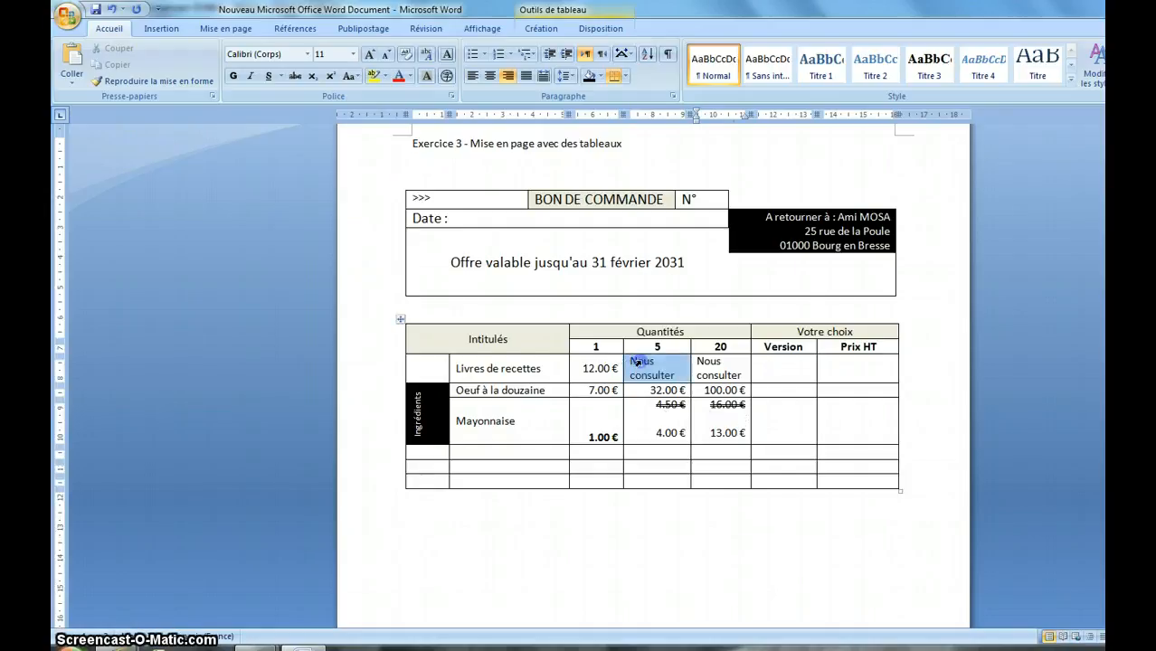
pyautogui.rightClick(642, 363)
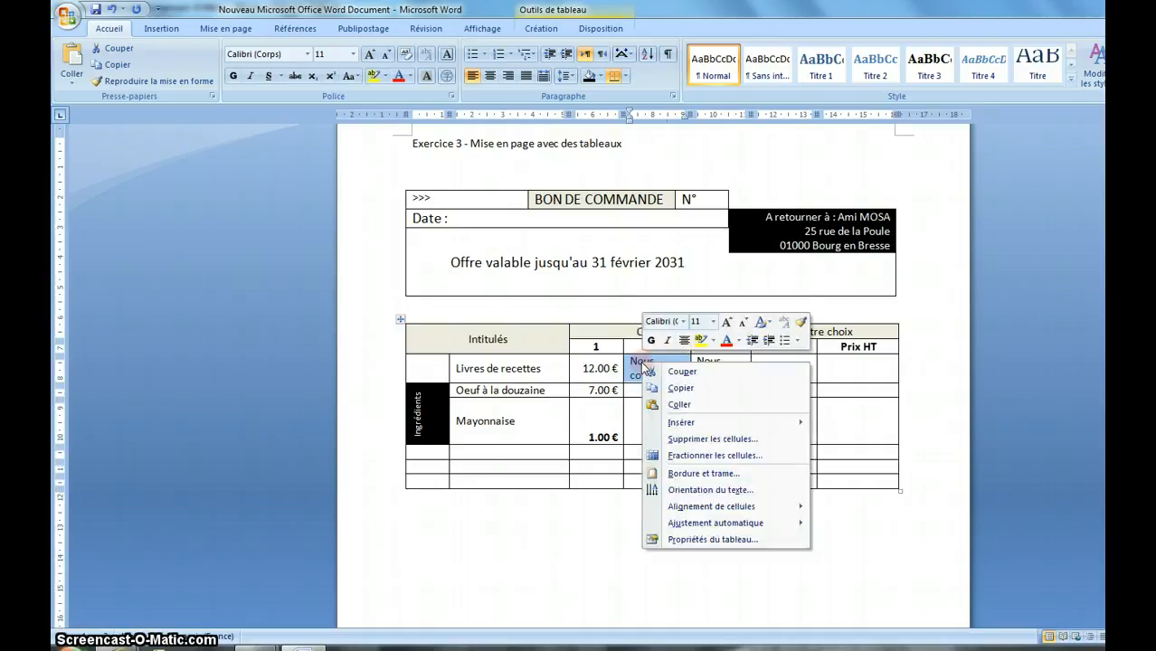
pyautogui.click(714, 473)
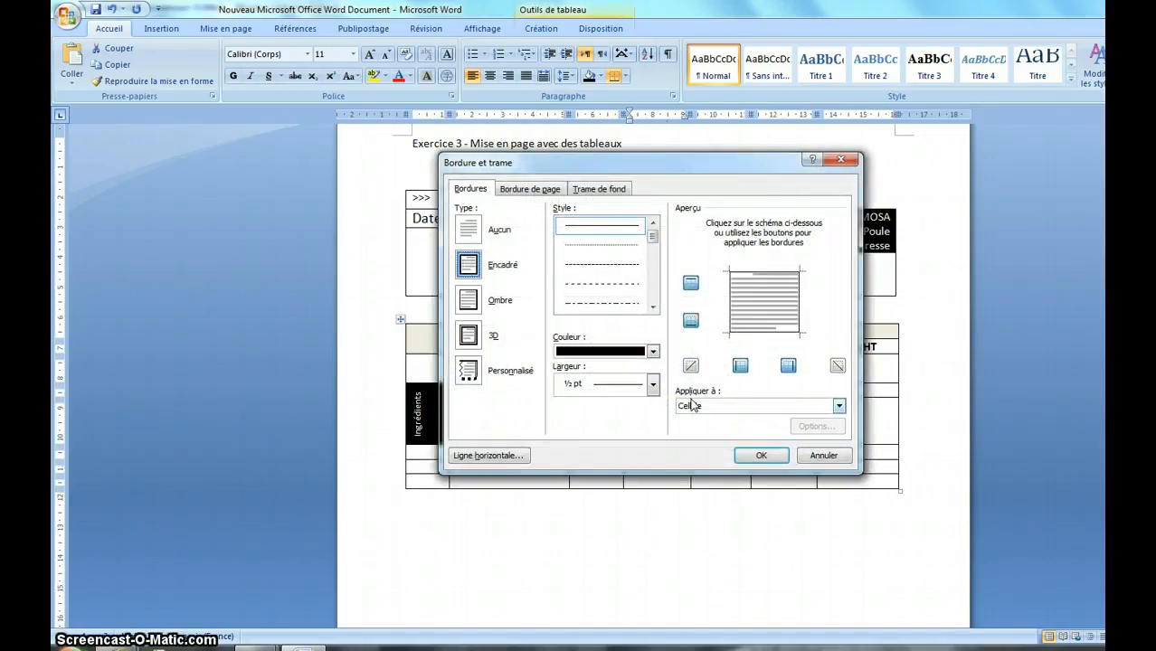
pyautogui.click(690, 366)
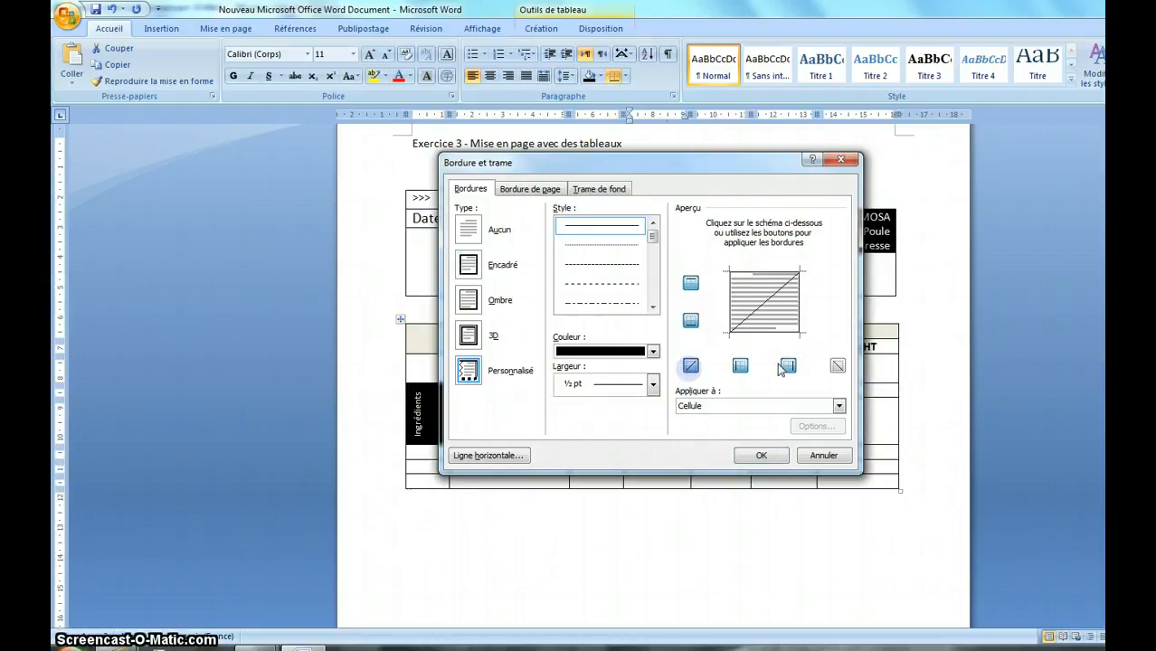
pyautogui.click(837, 365)
pyautogui.click(769, 455)
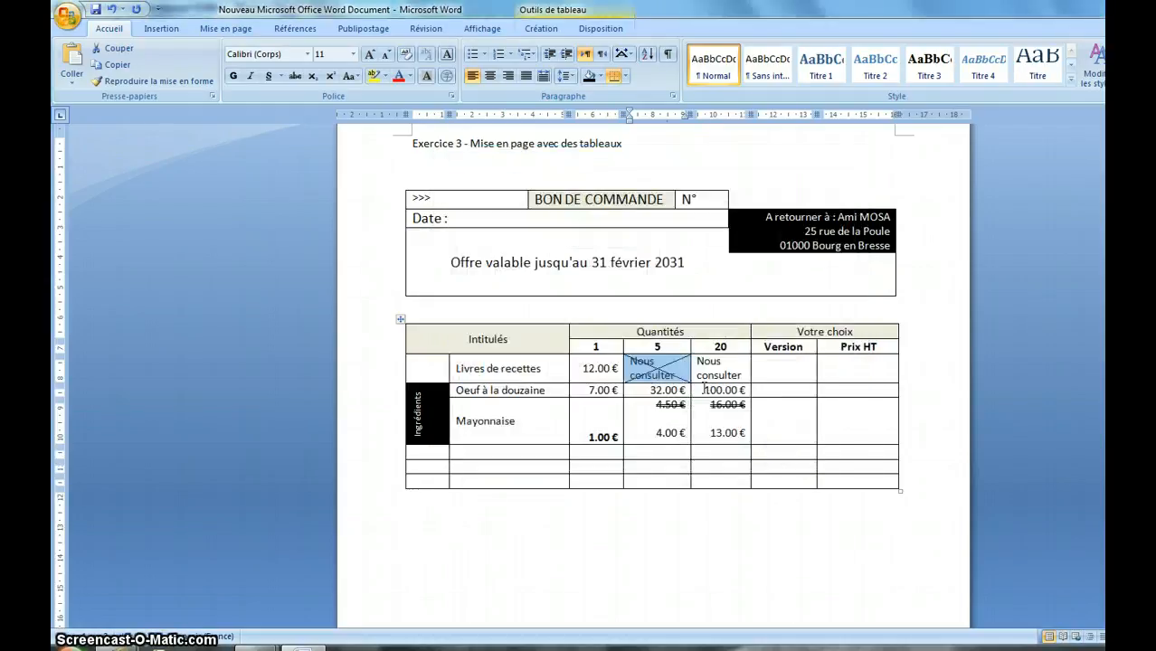
# Cross out the quantity 20 cell of Livres de recettes with both diagonal borders, applied to the cell only
pyautogui.click(710, 374)
pyautogui.moveTo(697, 360); pyautogui.dragTo(740, 376)
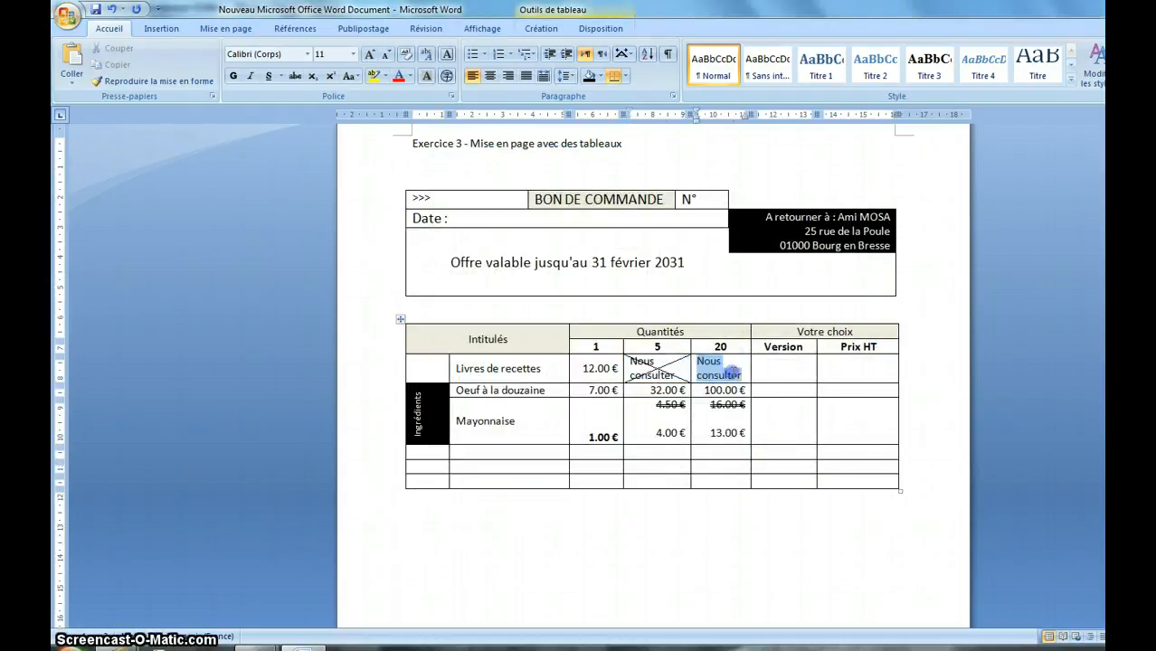
pyautogui.rightClick(713, 375)
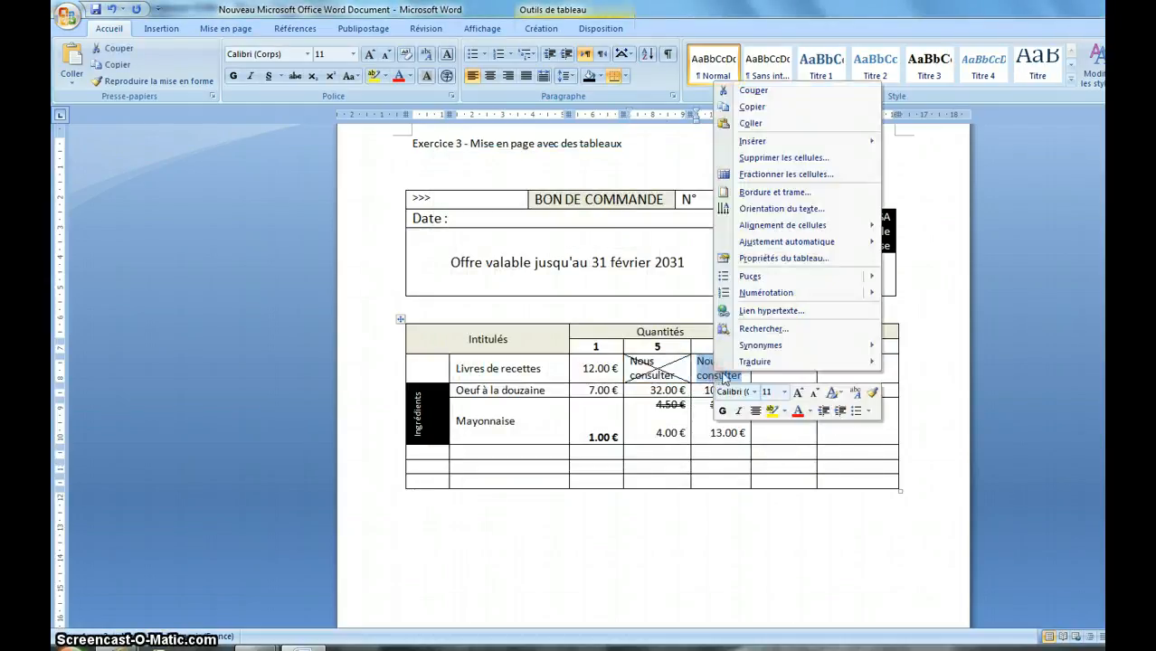
pyautogui.click(765, 192)
pyautogui.click(687, 368)
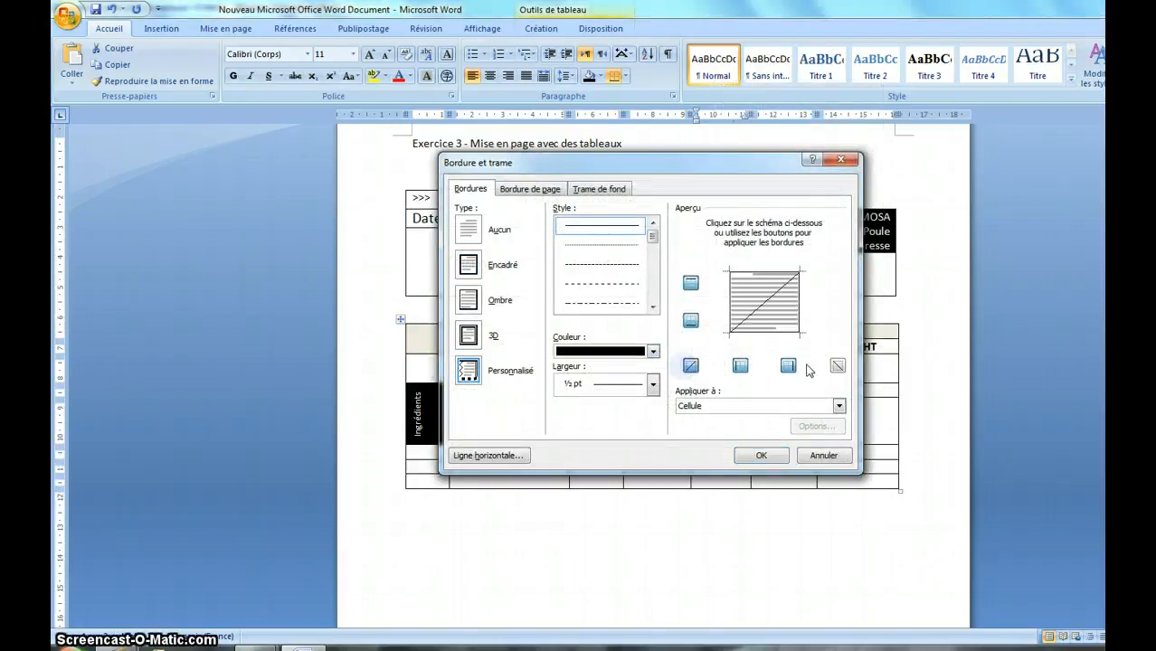
pyautogui.click(838, 365)
pyautogui.click(761, 455)
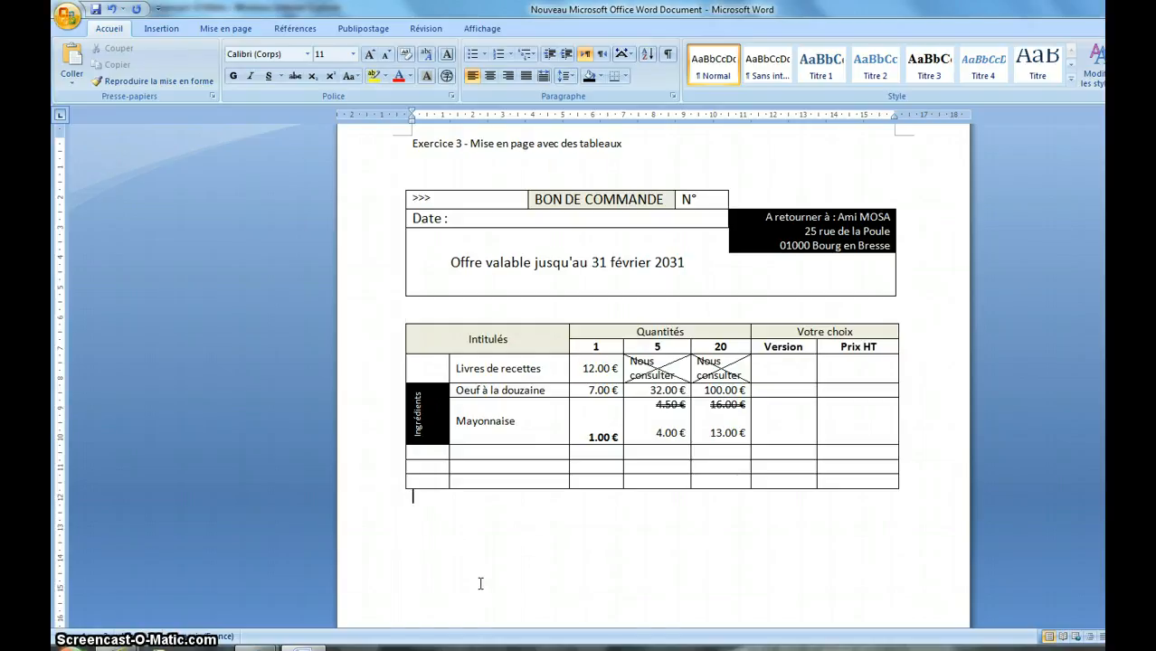
# Remove the bold formatting from the Mayonnaise price for quantity 1
pyautogui.moveTo(586, 437); pyautogui.dragTo(623, 437)
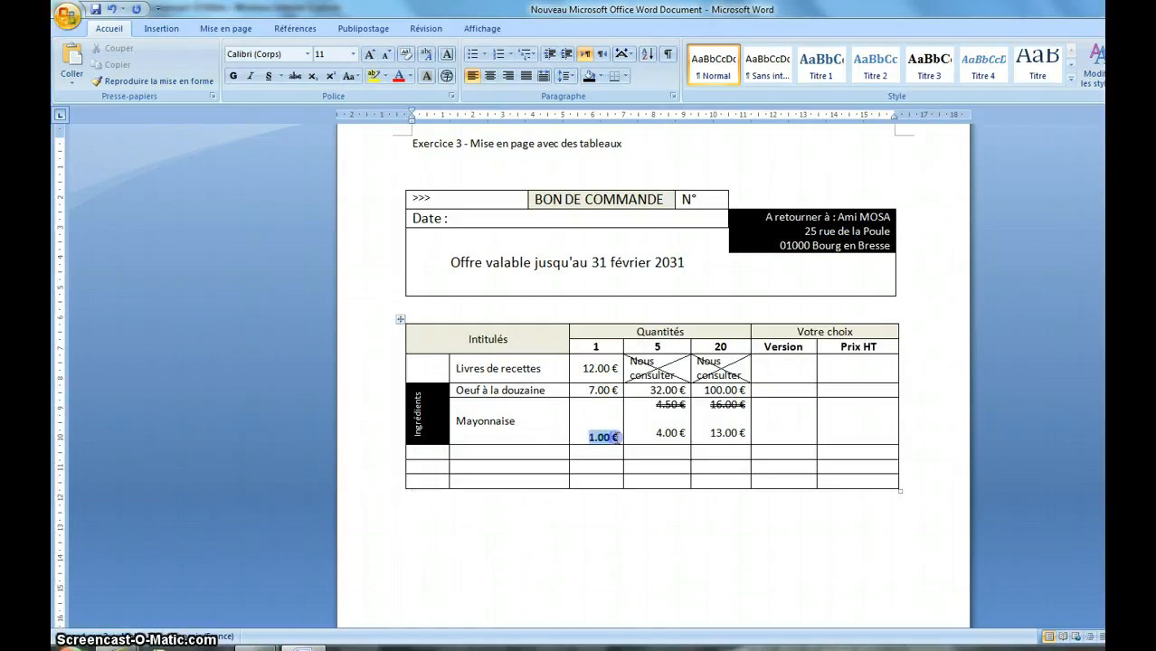
pyautogui.click(233, 76)
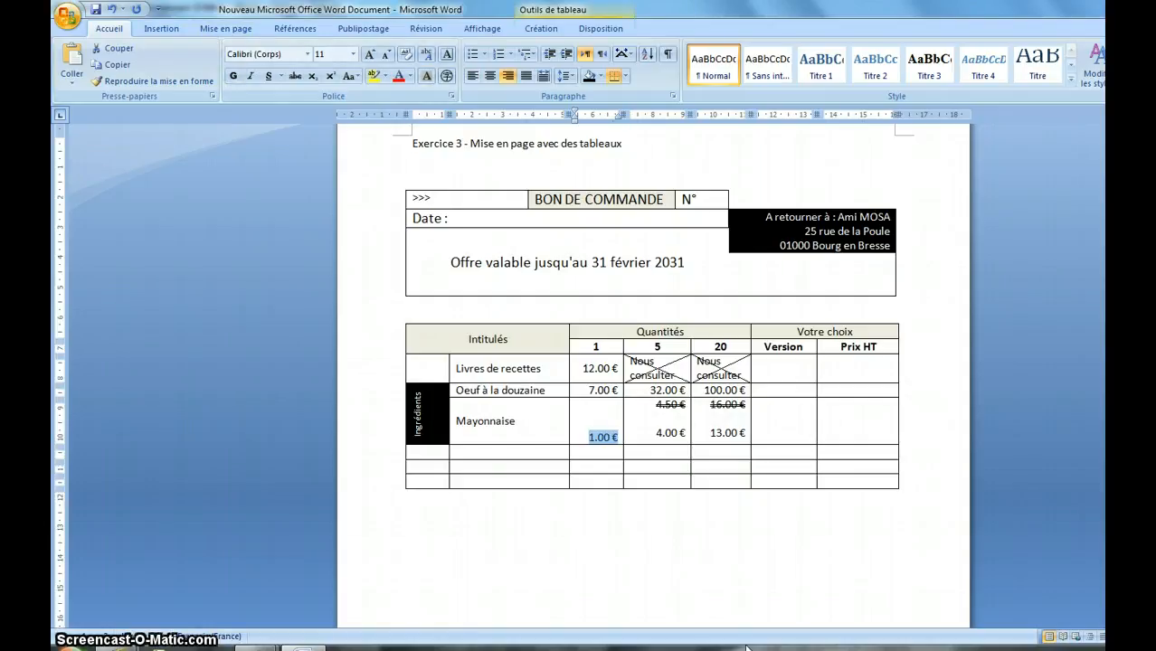
pyautogui.click(705, 543)
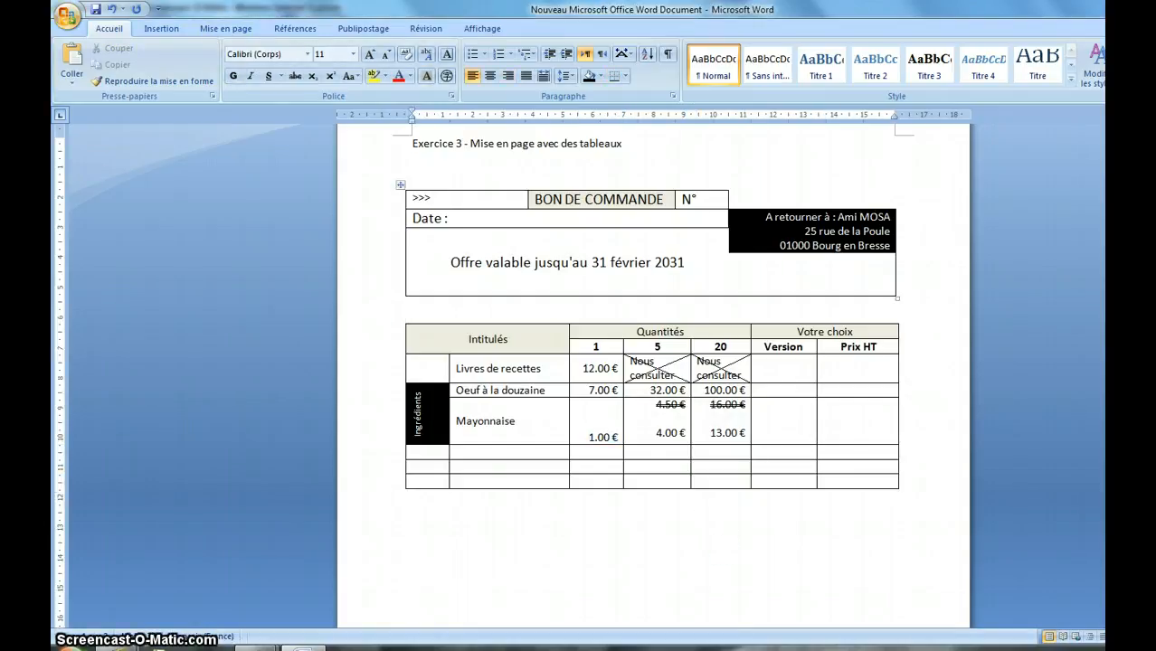
pyautogui.click(484, 28)
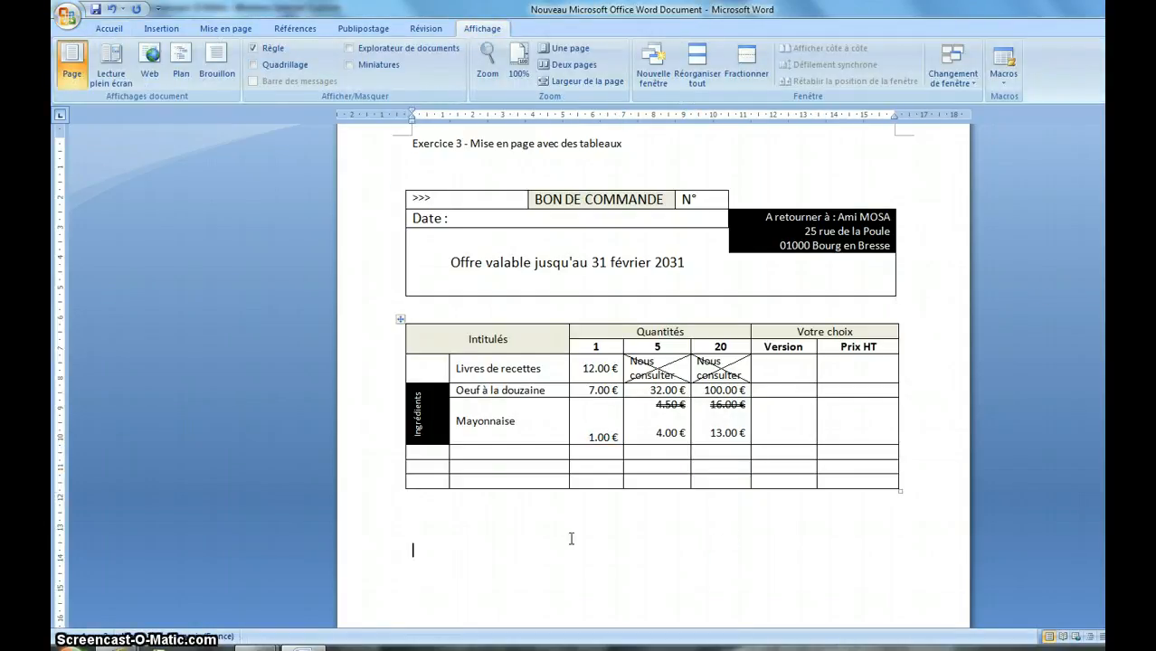
pyautogui.click(505, 452)
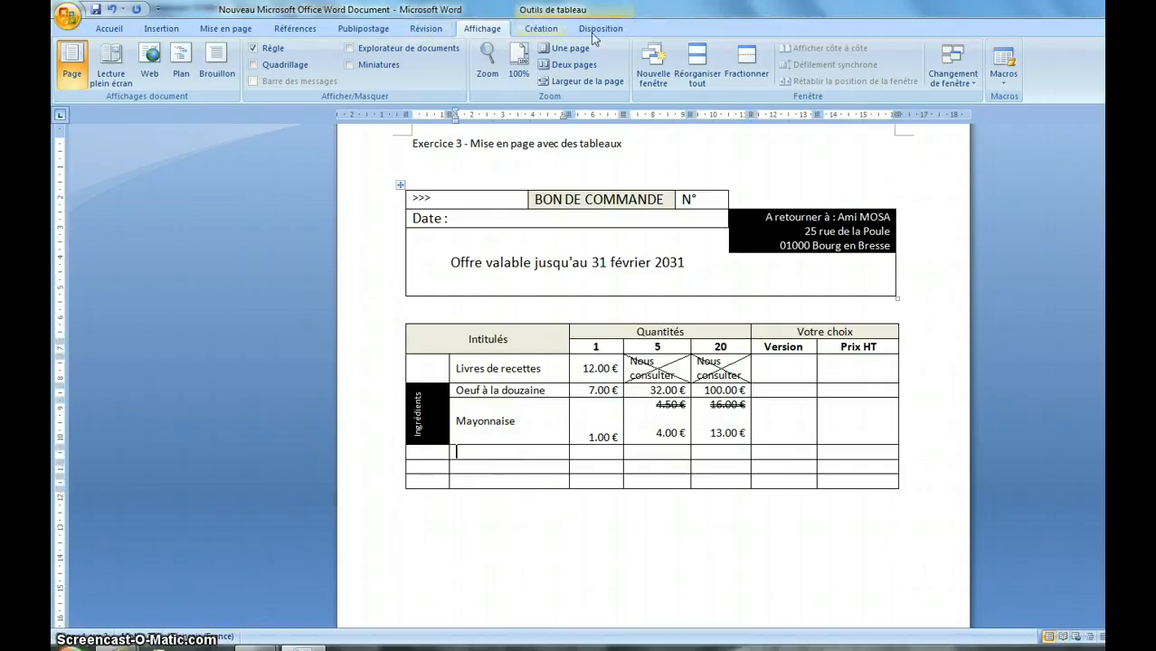
pyautogui.click(601, 28)
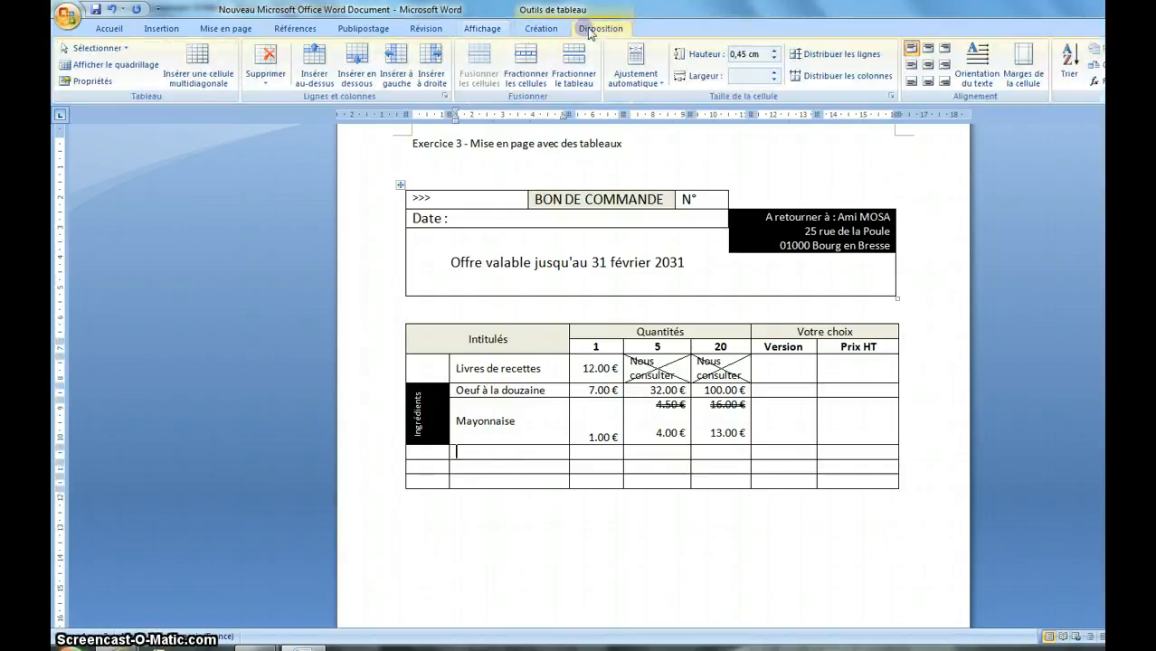
pyautogui.click(541, 28)
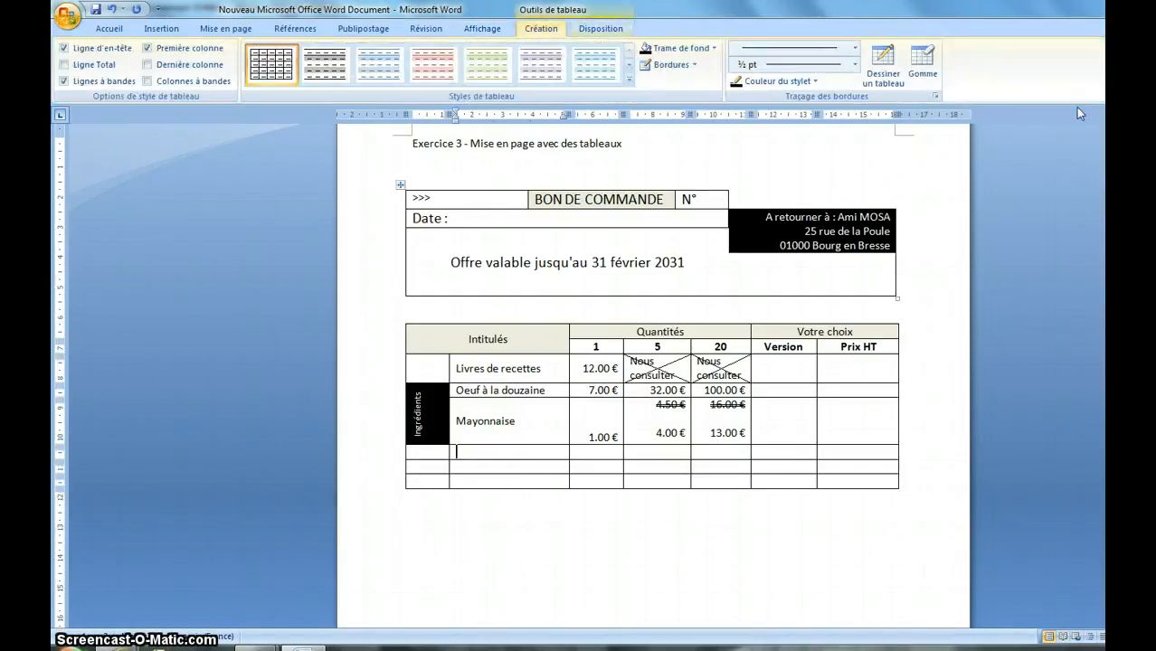
# Erase the borders of the empty cells below the Ingrédients and Mayonnaise rows, keeping only the three rows under Version and Prix HT
pyautogui.click(925, 62)
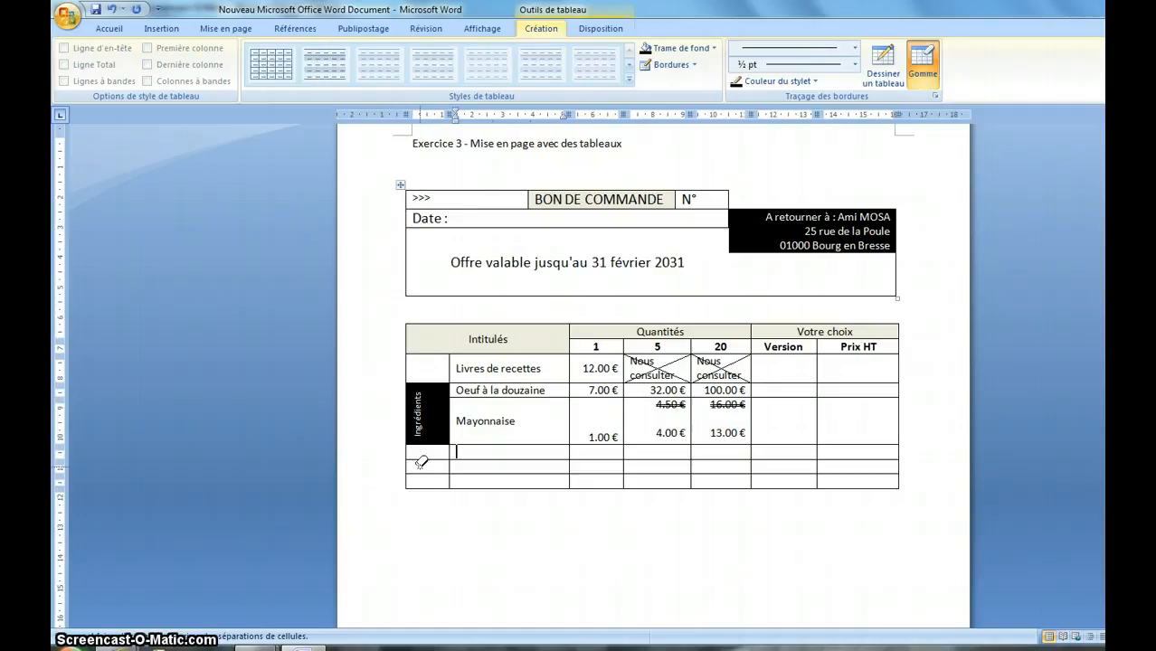
pyautogui.moveTo(421, 457)
pyautogui.mouseDown()
pyautogui.moveTo(419, 487)
pyautogui.moveTo(707, 494)
pyautogui.mouseUp()
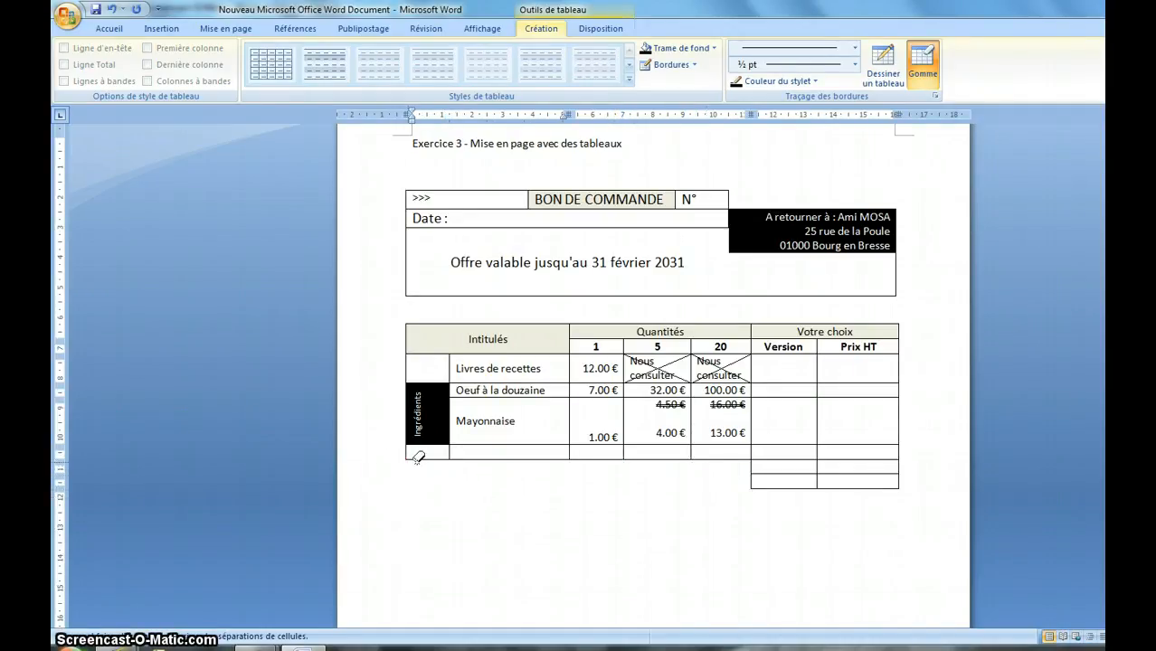
pyautogui.moveTo(418, 457); pyautogui.dragTo(423, 464)
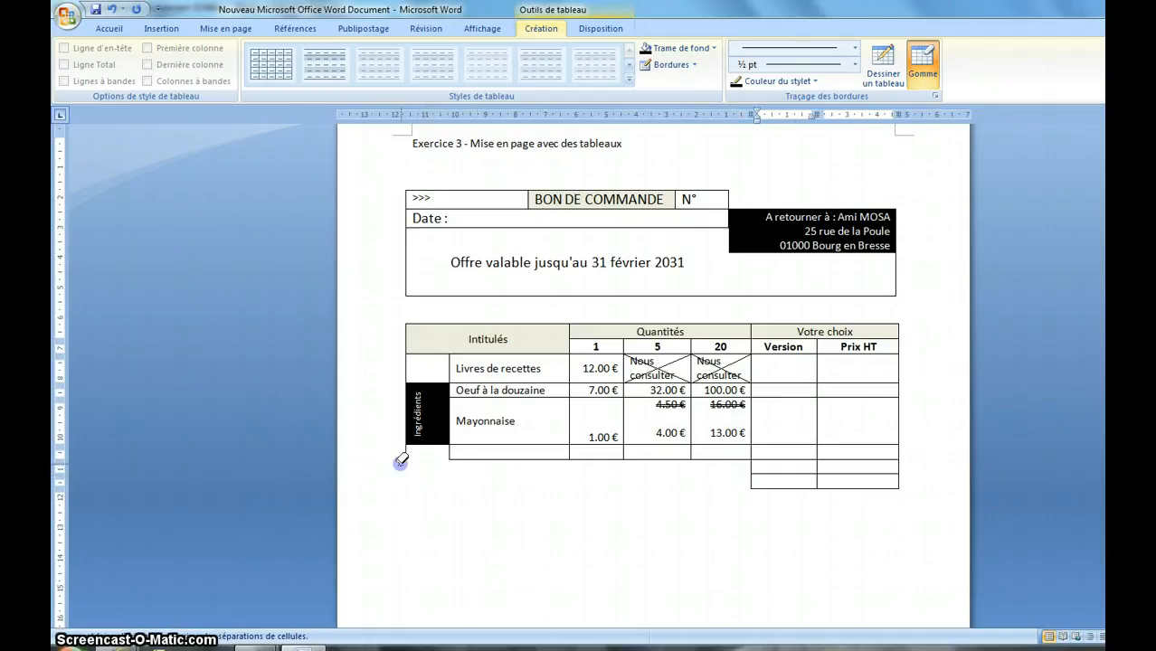
pyautogui.moveTo(387, 463); pyautogui.dragTo(401, 455)
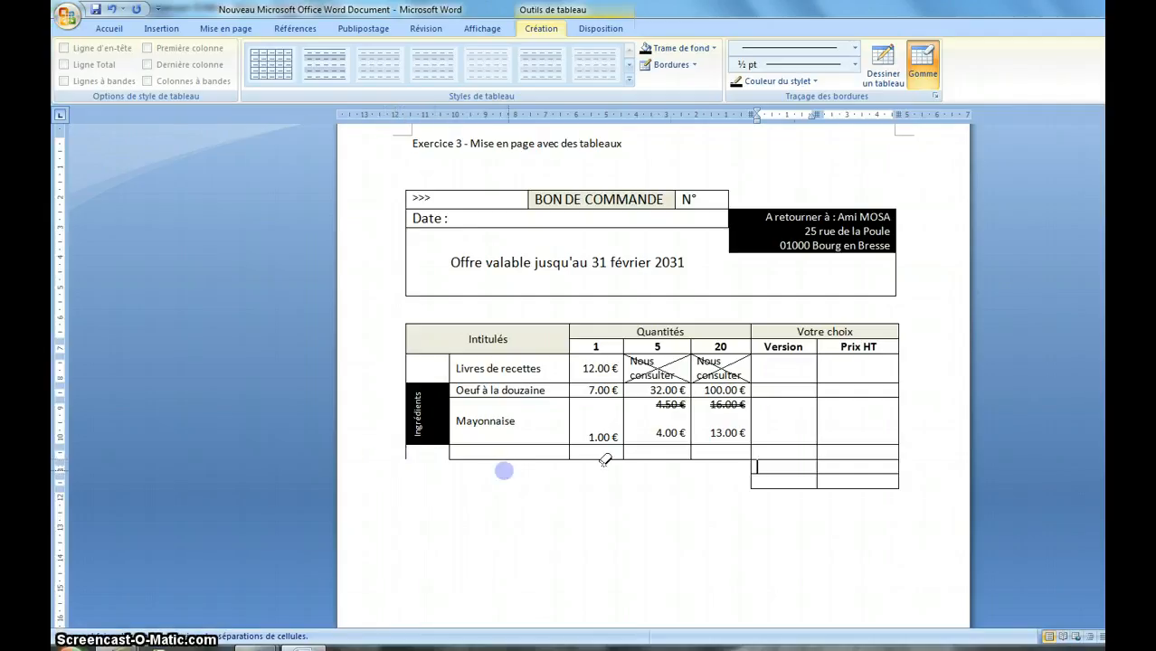
pyautogui.moveTo(713, 465)
pyautogui.mouseDown()
pyautogui.moveTo(547, 462)
pyautogui.moveTo(535, 449)
pyautogui.mouseUp()
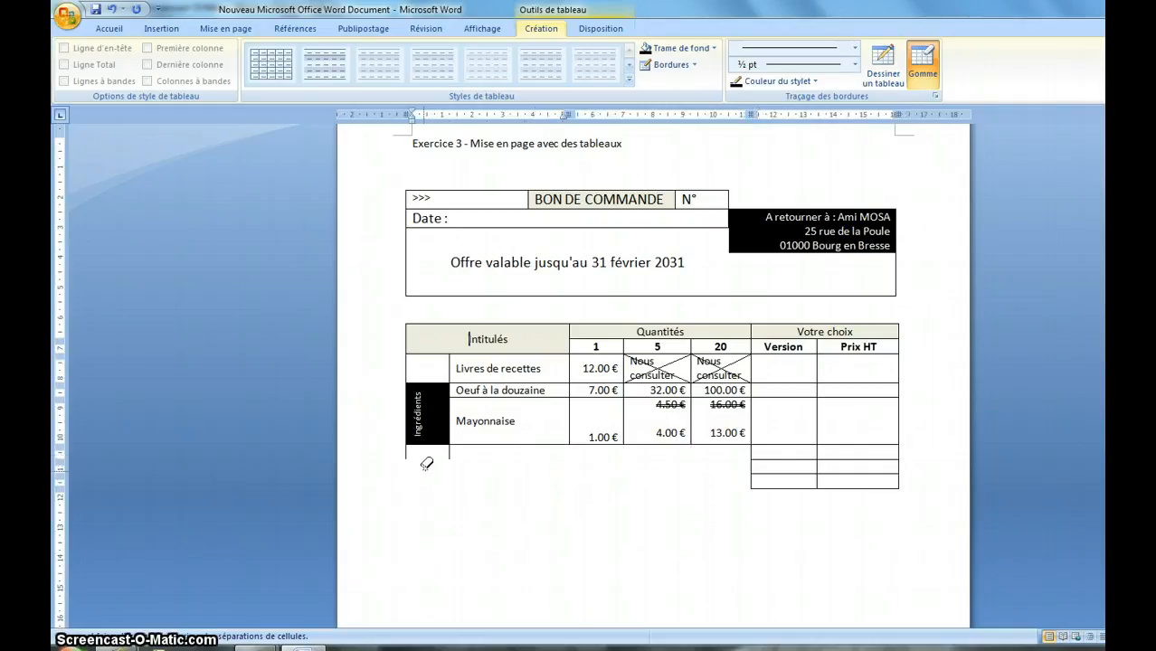
pyautogui.moveTo(404, 471); pyautogui.dragTo(454, 447)
pyautogui.click(923, 64)
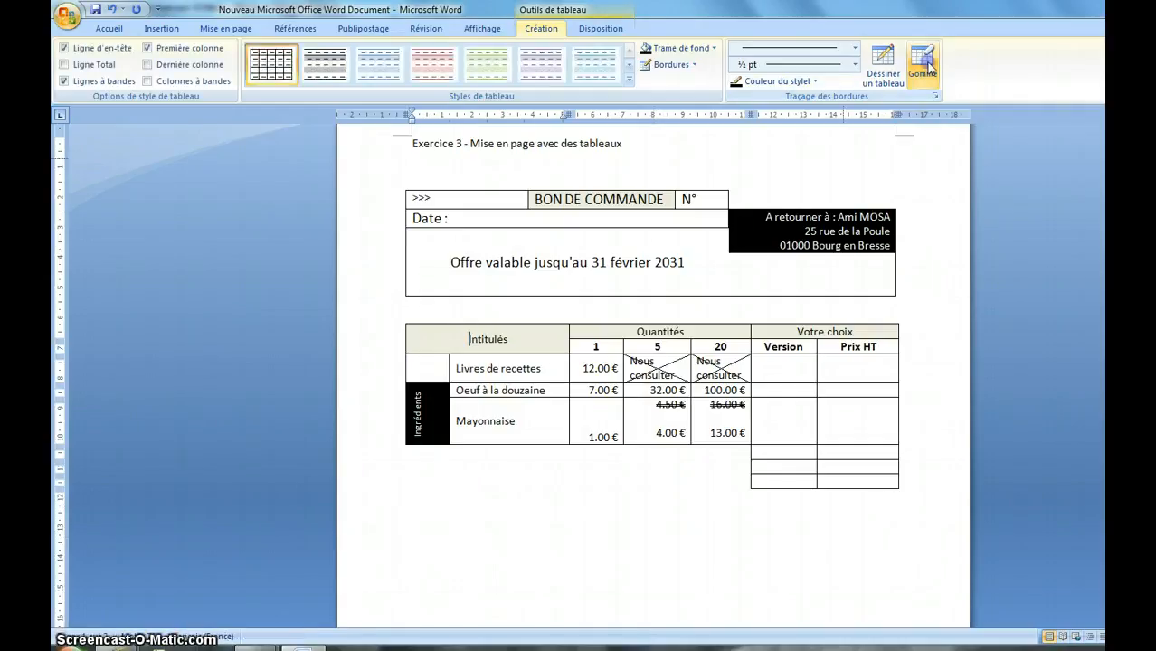
# Enter a € sign in each of the six Prix HT cells below the header
pyautogui.click(879, 367)
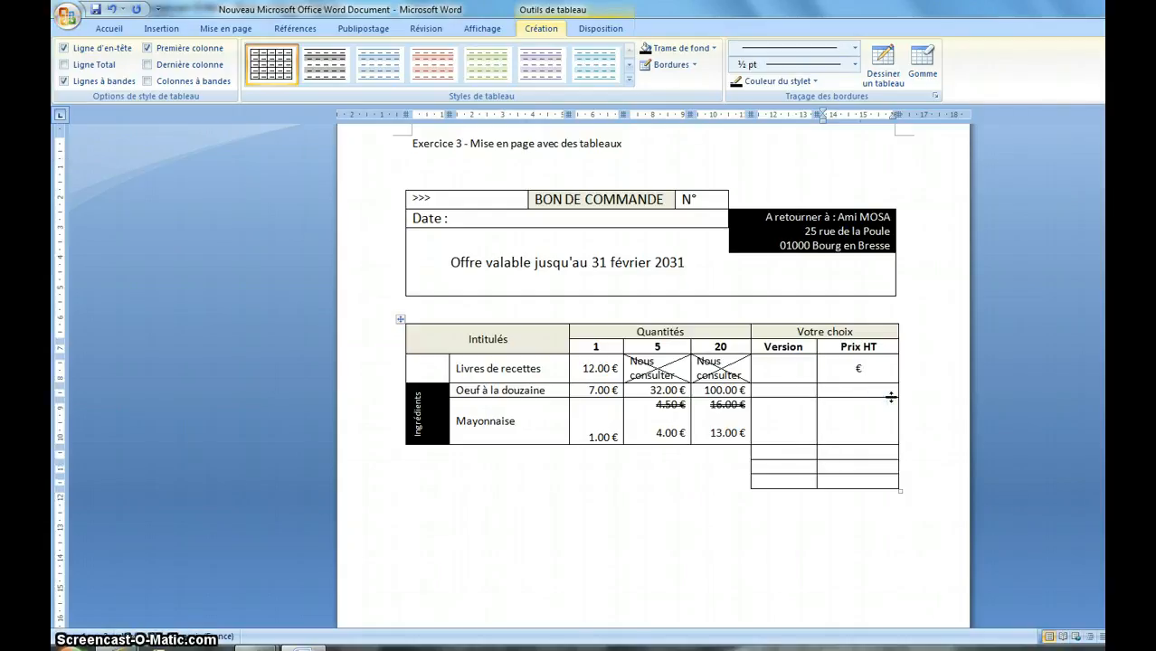
pyautogui.press('Down')
pyautogui.write('€')
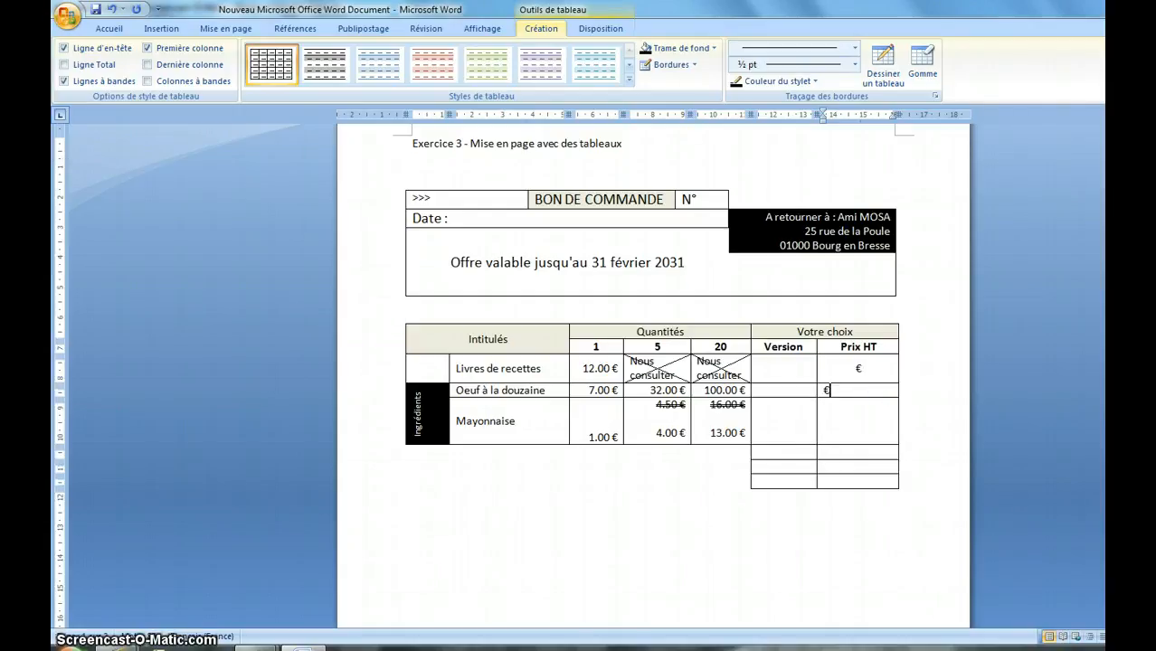
pyautogui.click(858, 430)
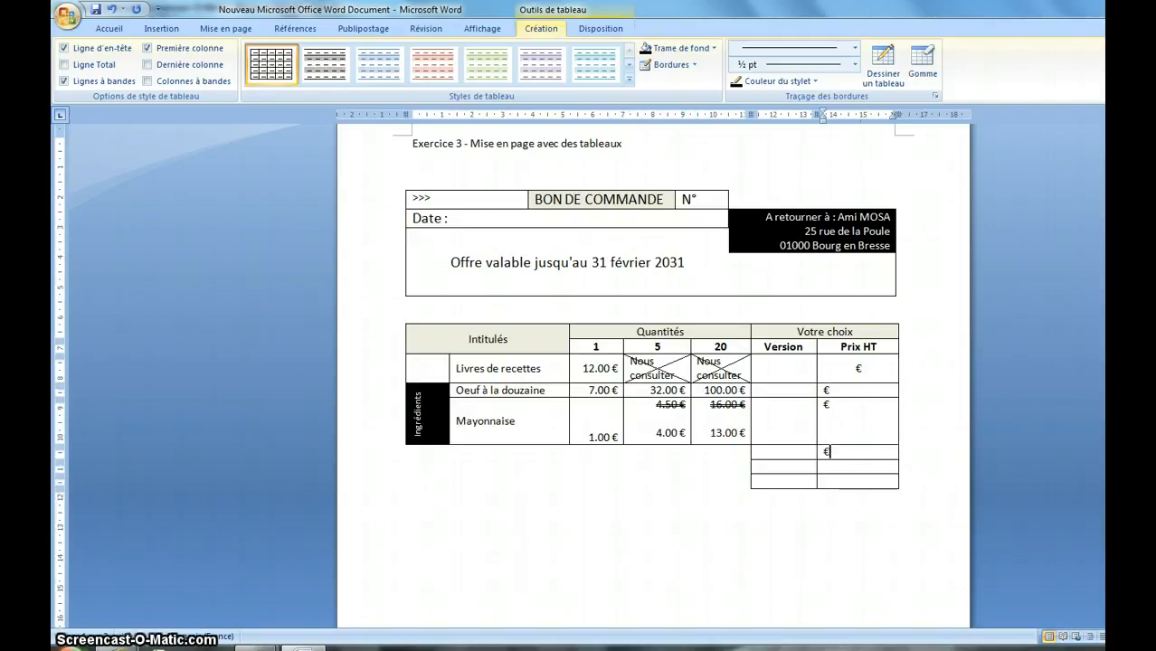
pyautogui.click(862, 467)
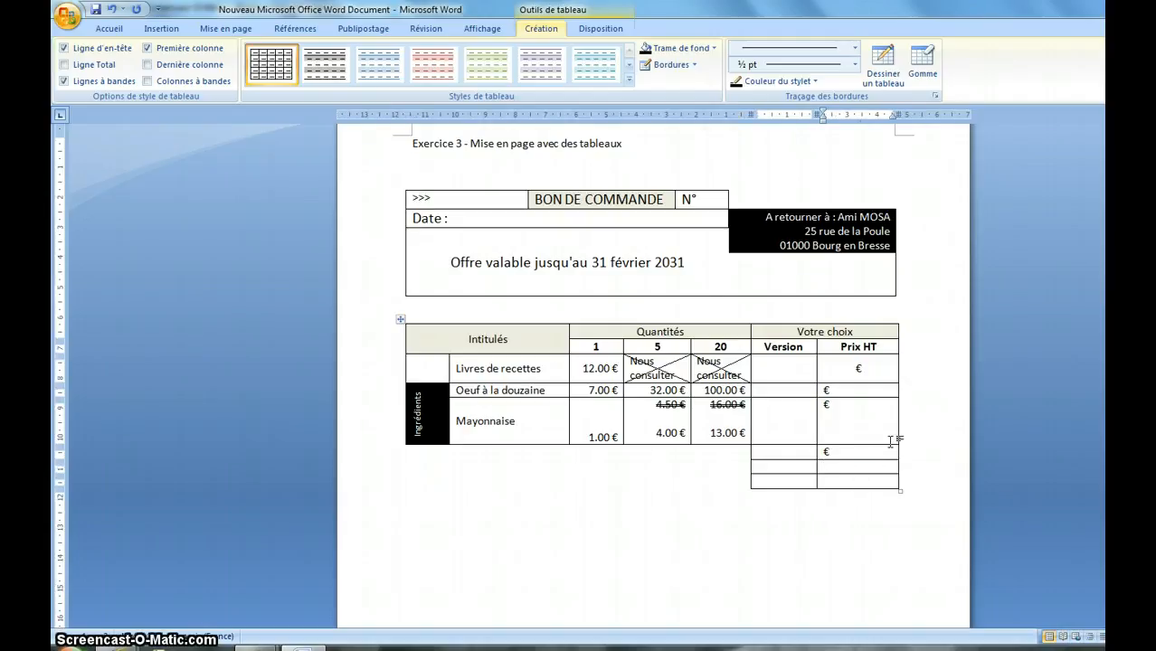
pyautogui.write('€')
# Align the € signs in the Prix HT column to the right and centre them vertically
pyautogui.moveTo(836, 363); pyautogui.dragTo(845, 481)
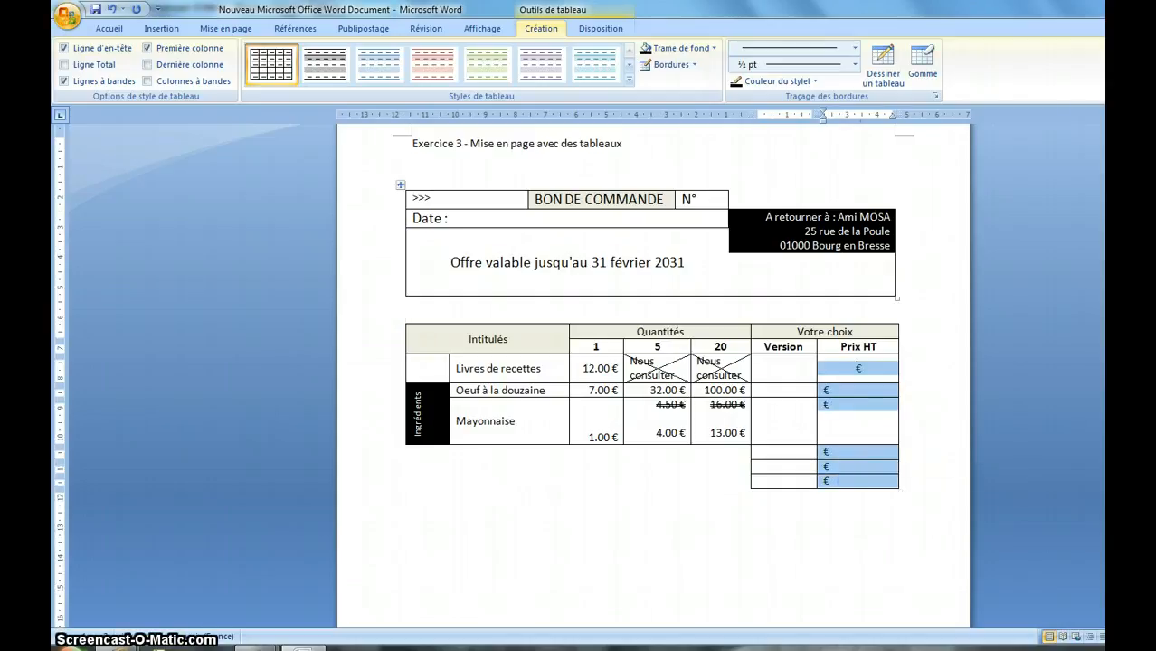
pyautogui.click(601, 28)
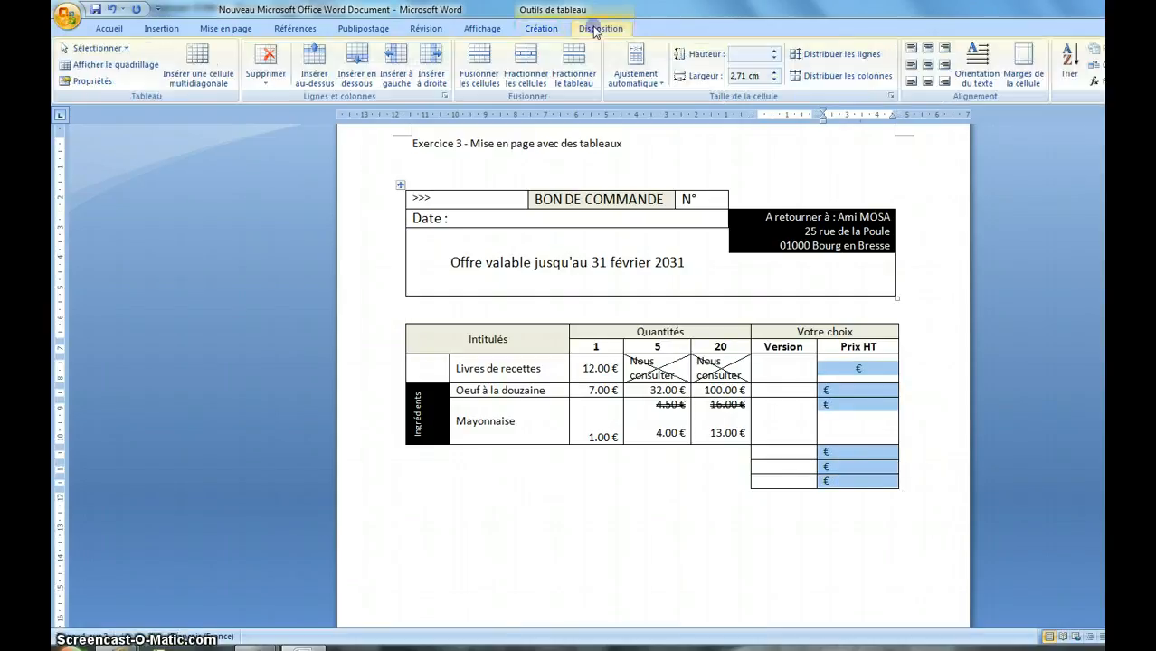
pyautogui.click(945, 66)
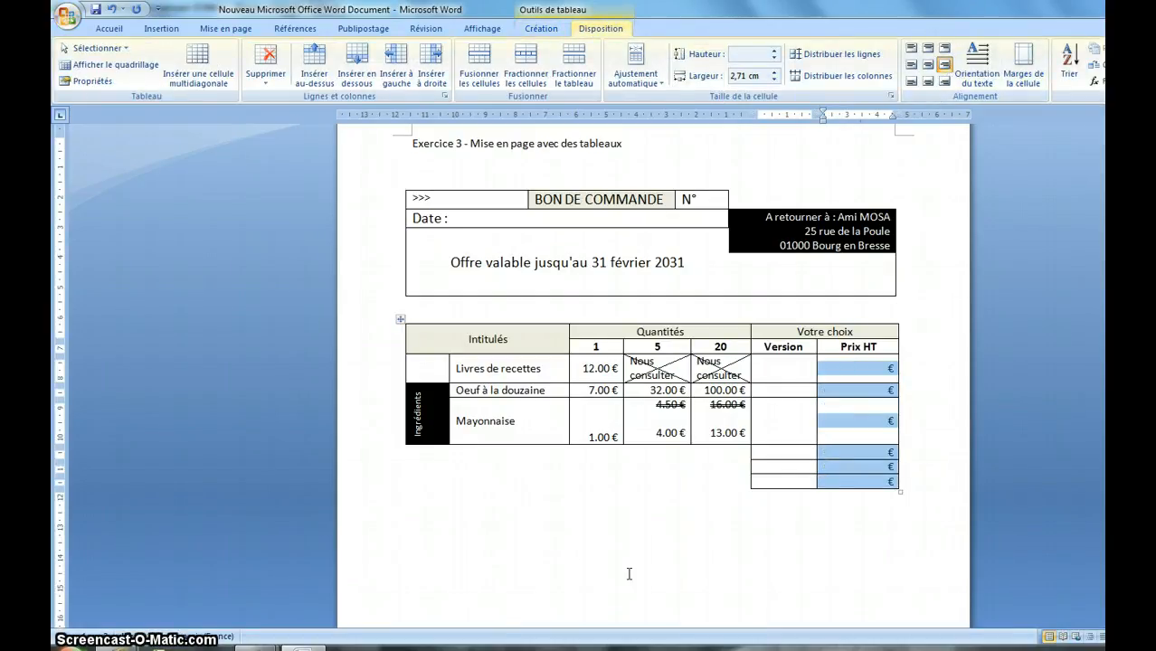
pyautogui.click(717, 550)
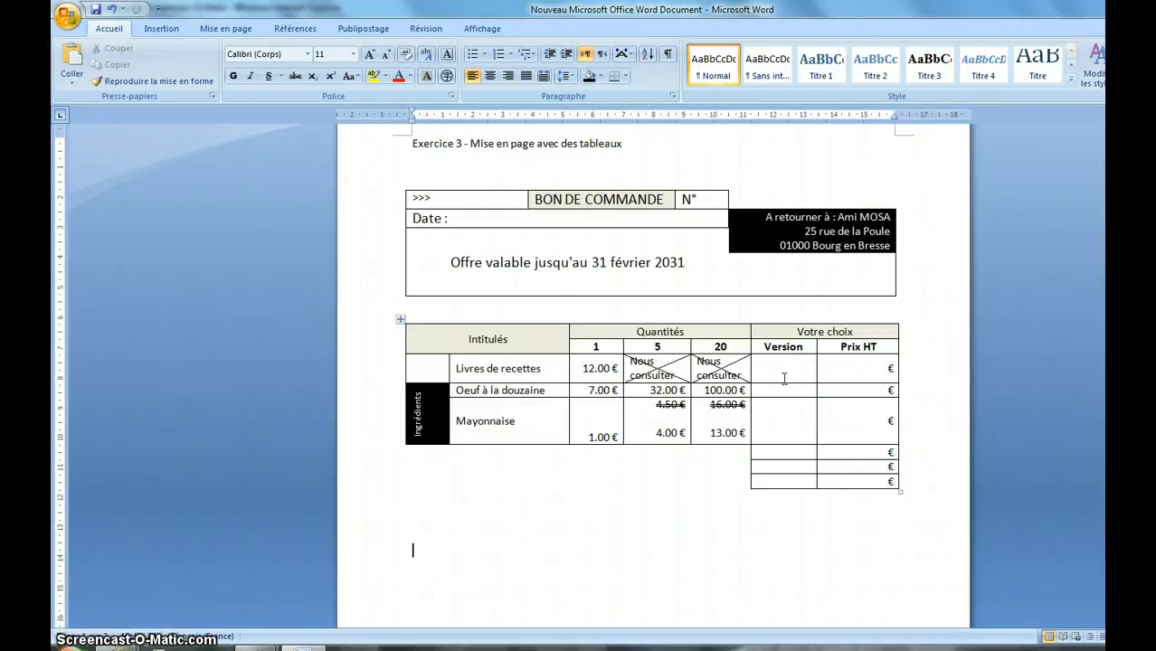
# Label the three bottom cells of the Version column TOTAL HT, TVA 19.6% and TOTAL TTC
pyautogui.click(783, 450)
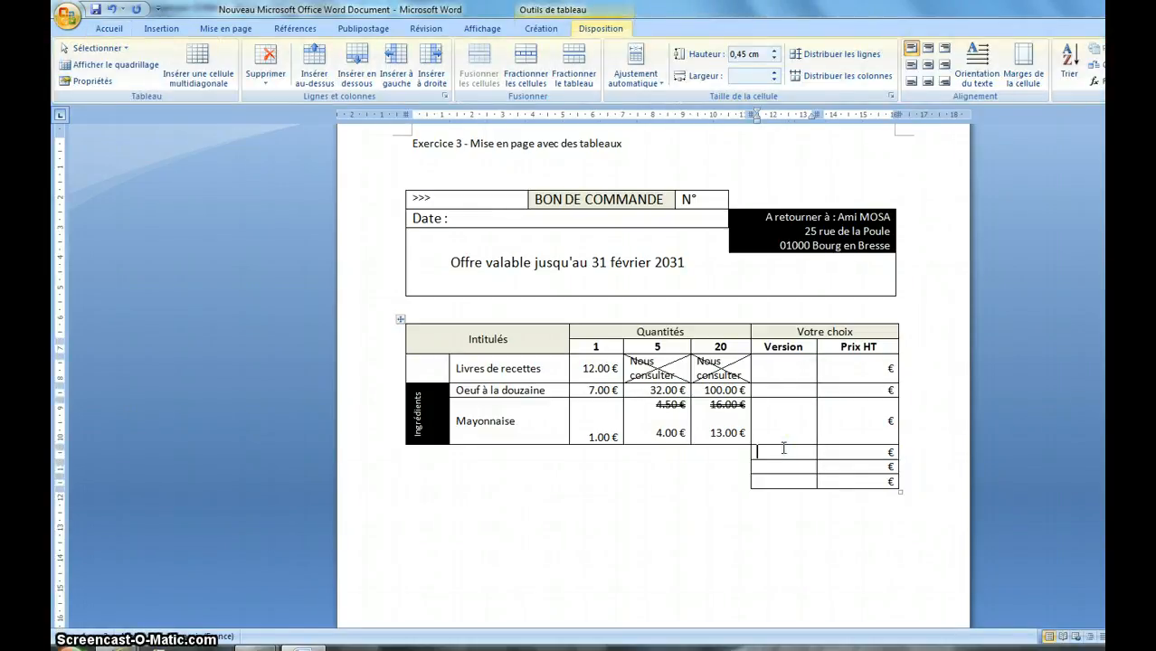
pyautogui.write('TOTAL HT')
pyautogui.click(803, 452)
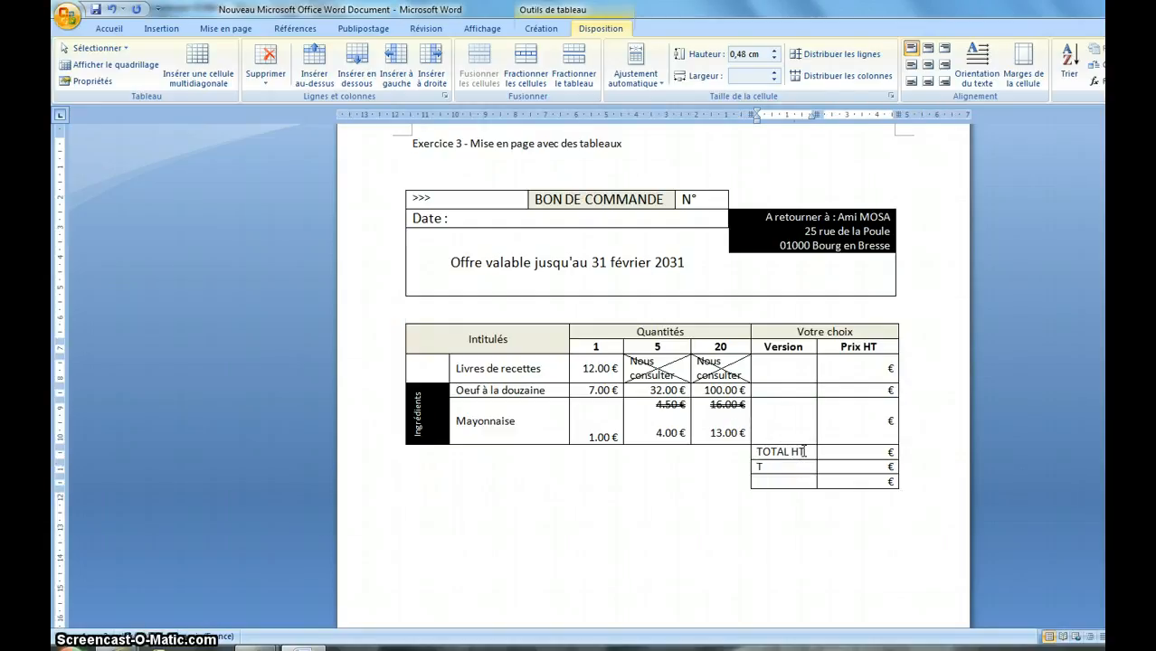
pyautogui.write('TVA 19.6%')
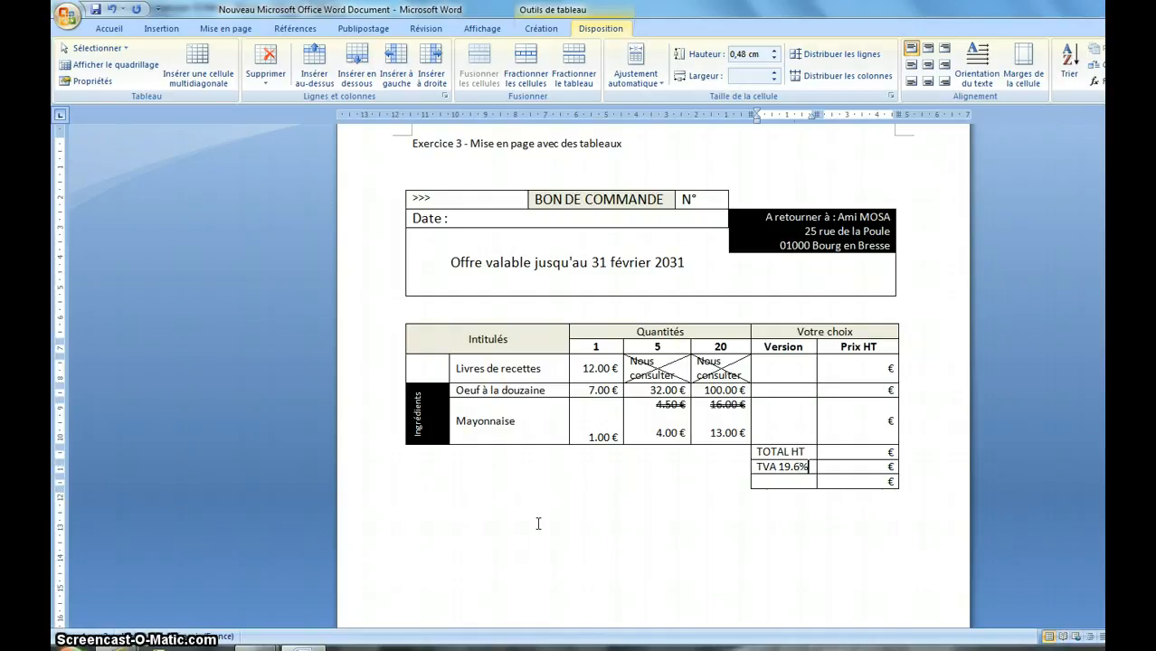
pyautogui.click(769, 481)
pyautogui.write('TOTAL TTC')
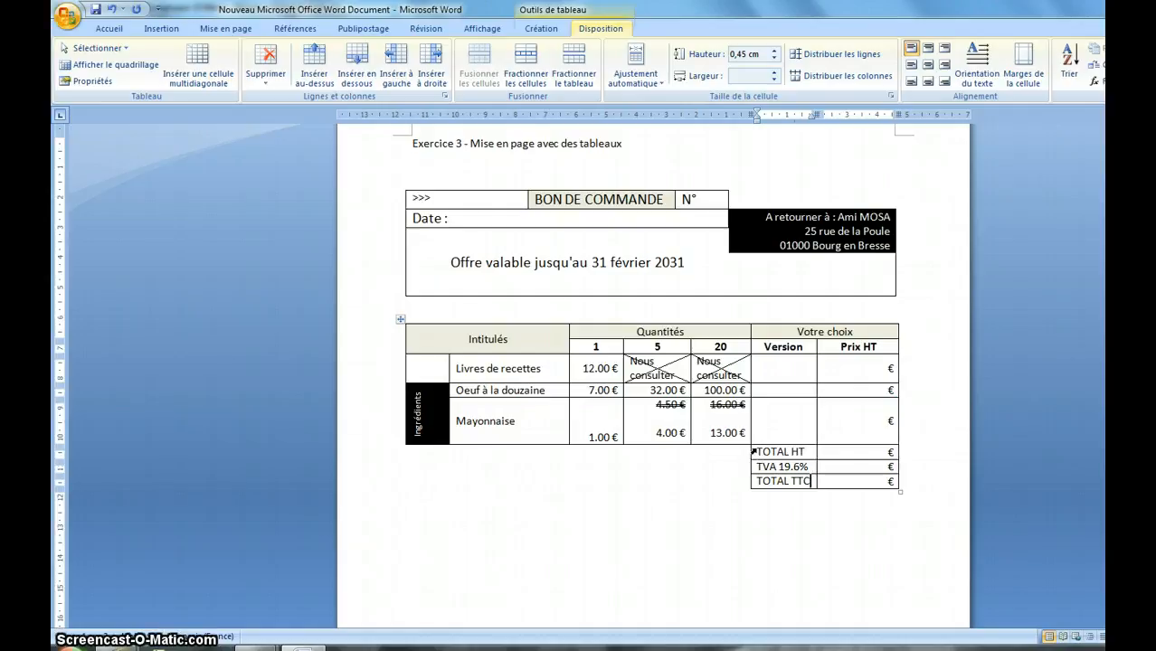
# Shade the TOTAL HT, TVA 19.6% and TOTAL TTC label cells black
pyautogui.moveTo(759, 451); pyautogui.dragTo(800, 482)
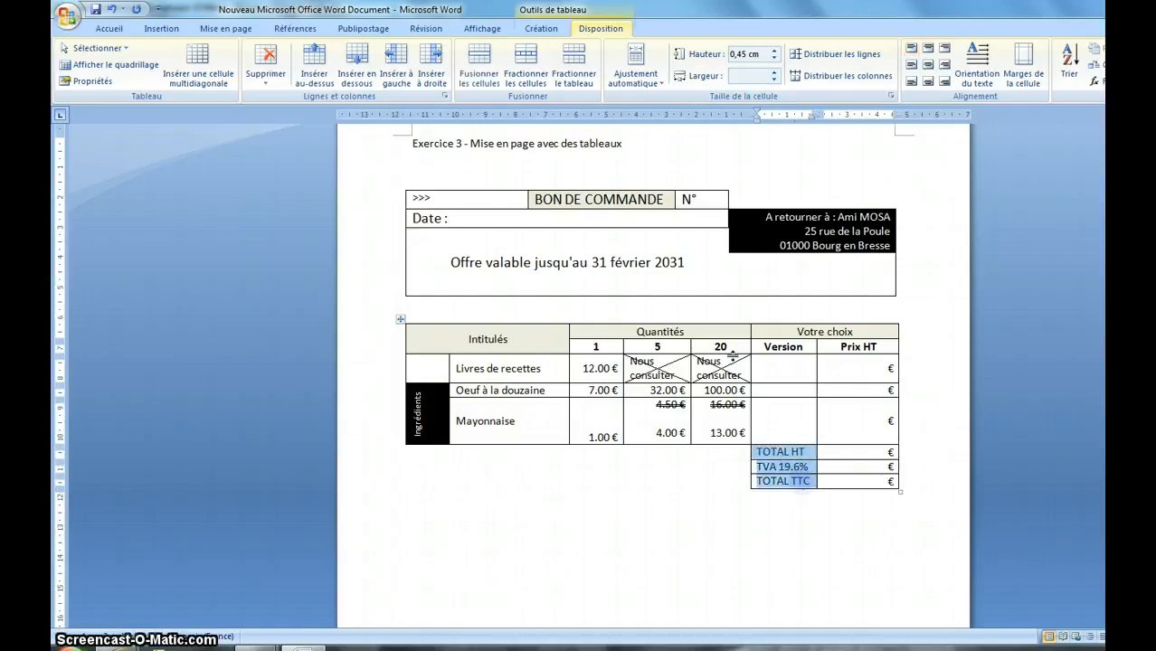
pyautogui.click(541, 28)
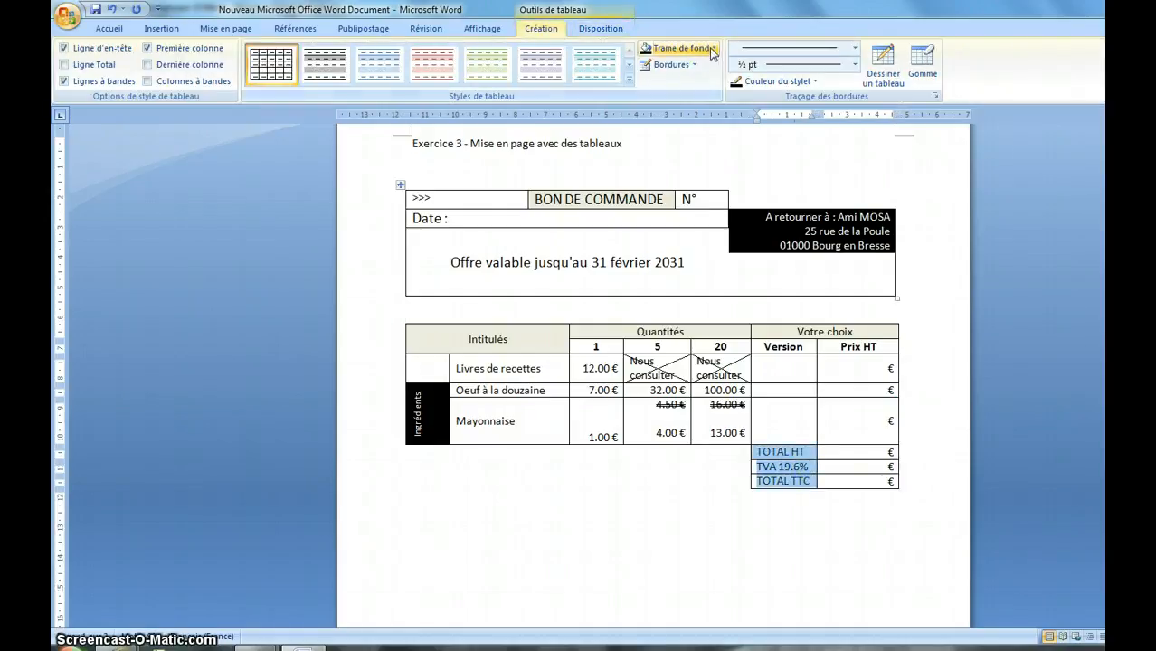
pyautogui.click(714, 48)
pyautogui.click(657, 80)
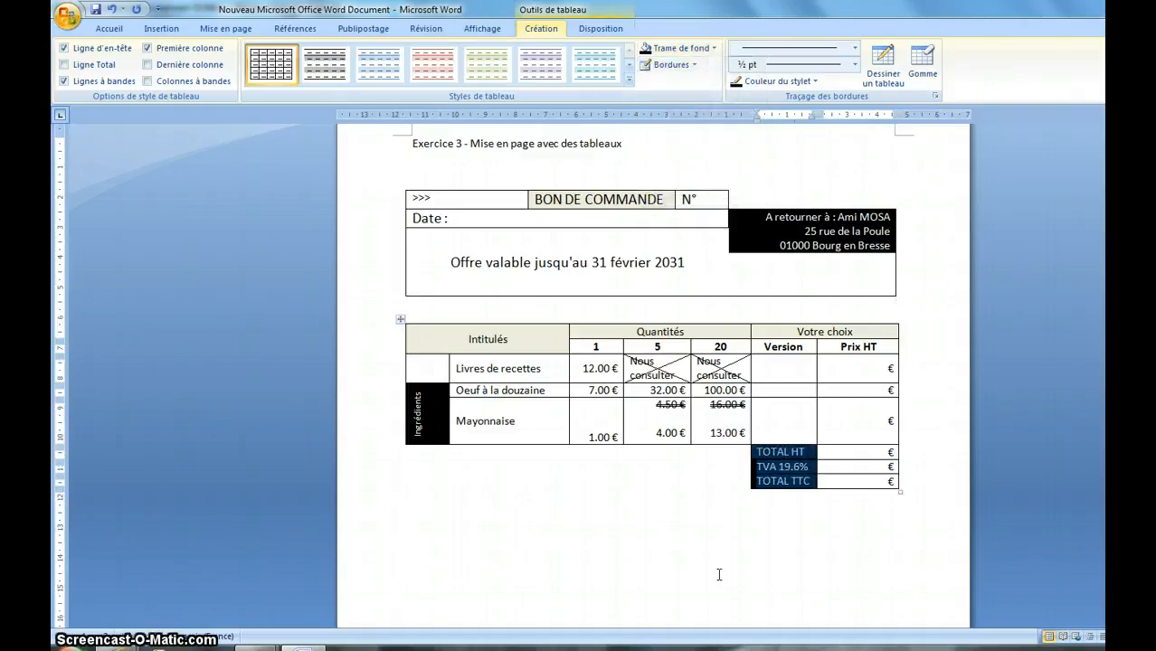
pyautogui.click(729, 544)
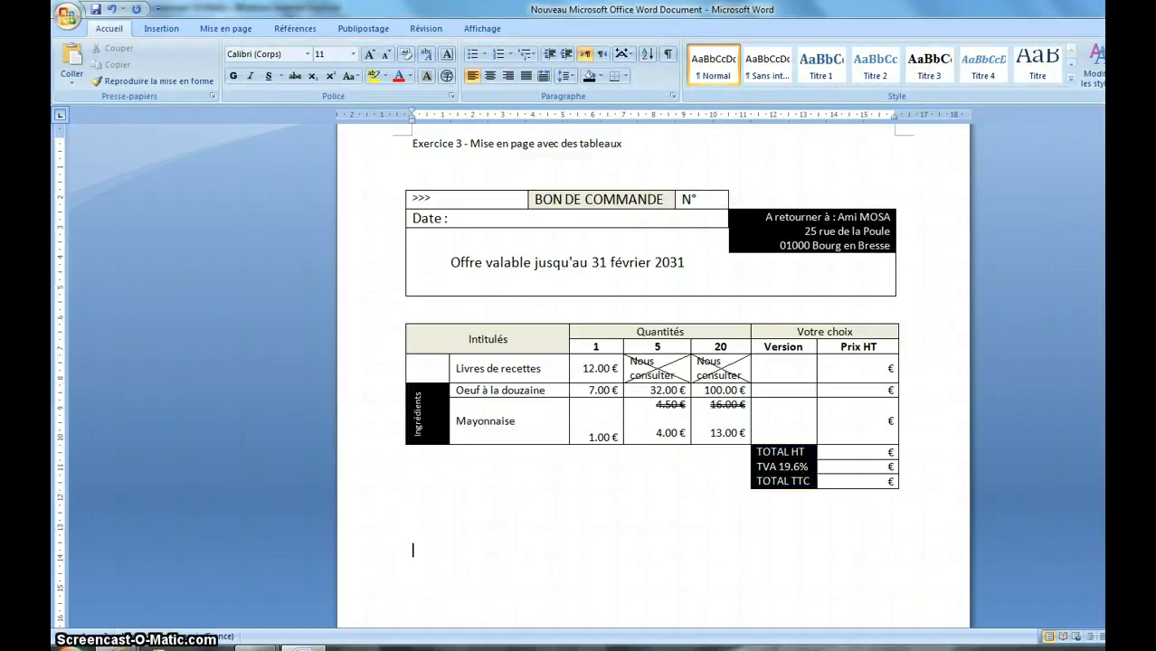